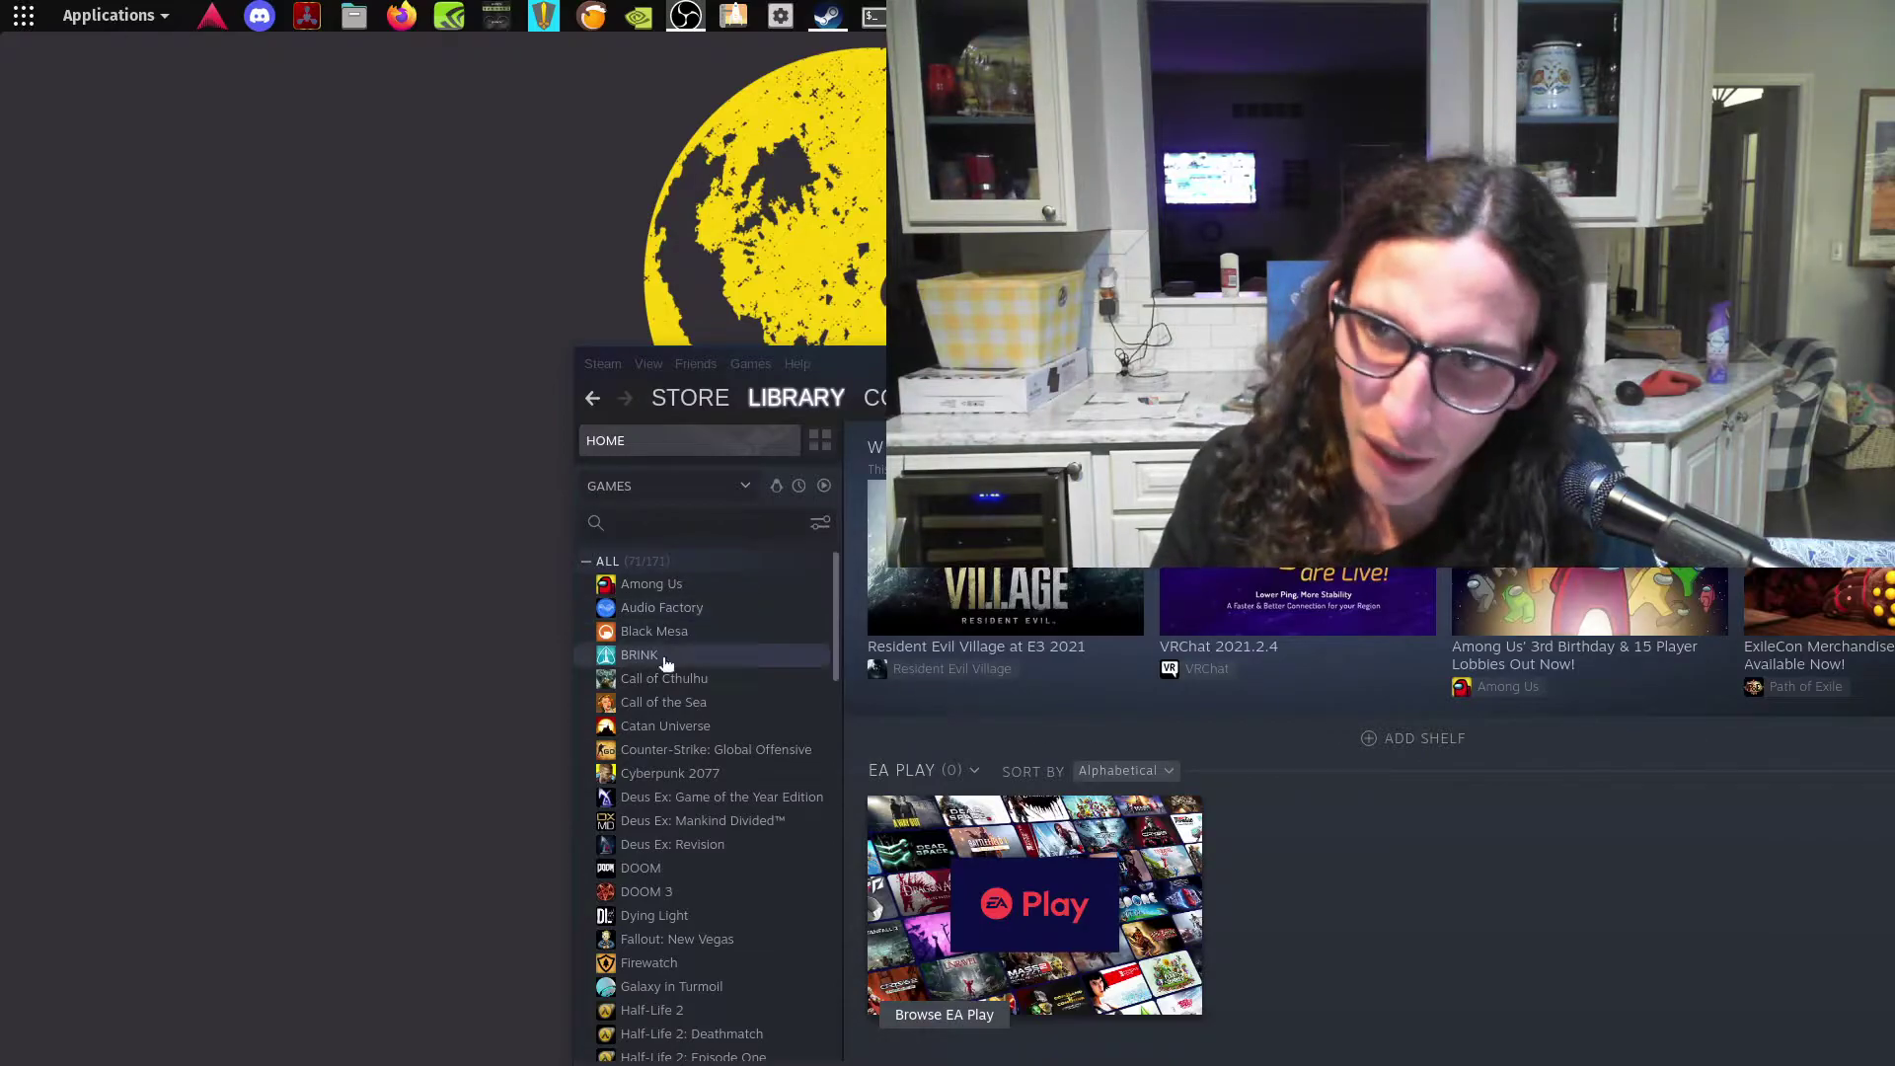
- Scroll down the Steam library game list toward STAR WARS Battlefront II
scroll(665, 663, "down", 4)
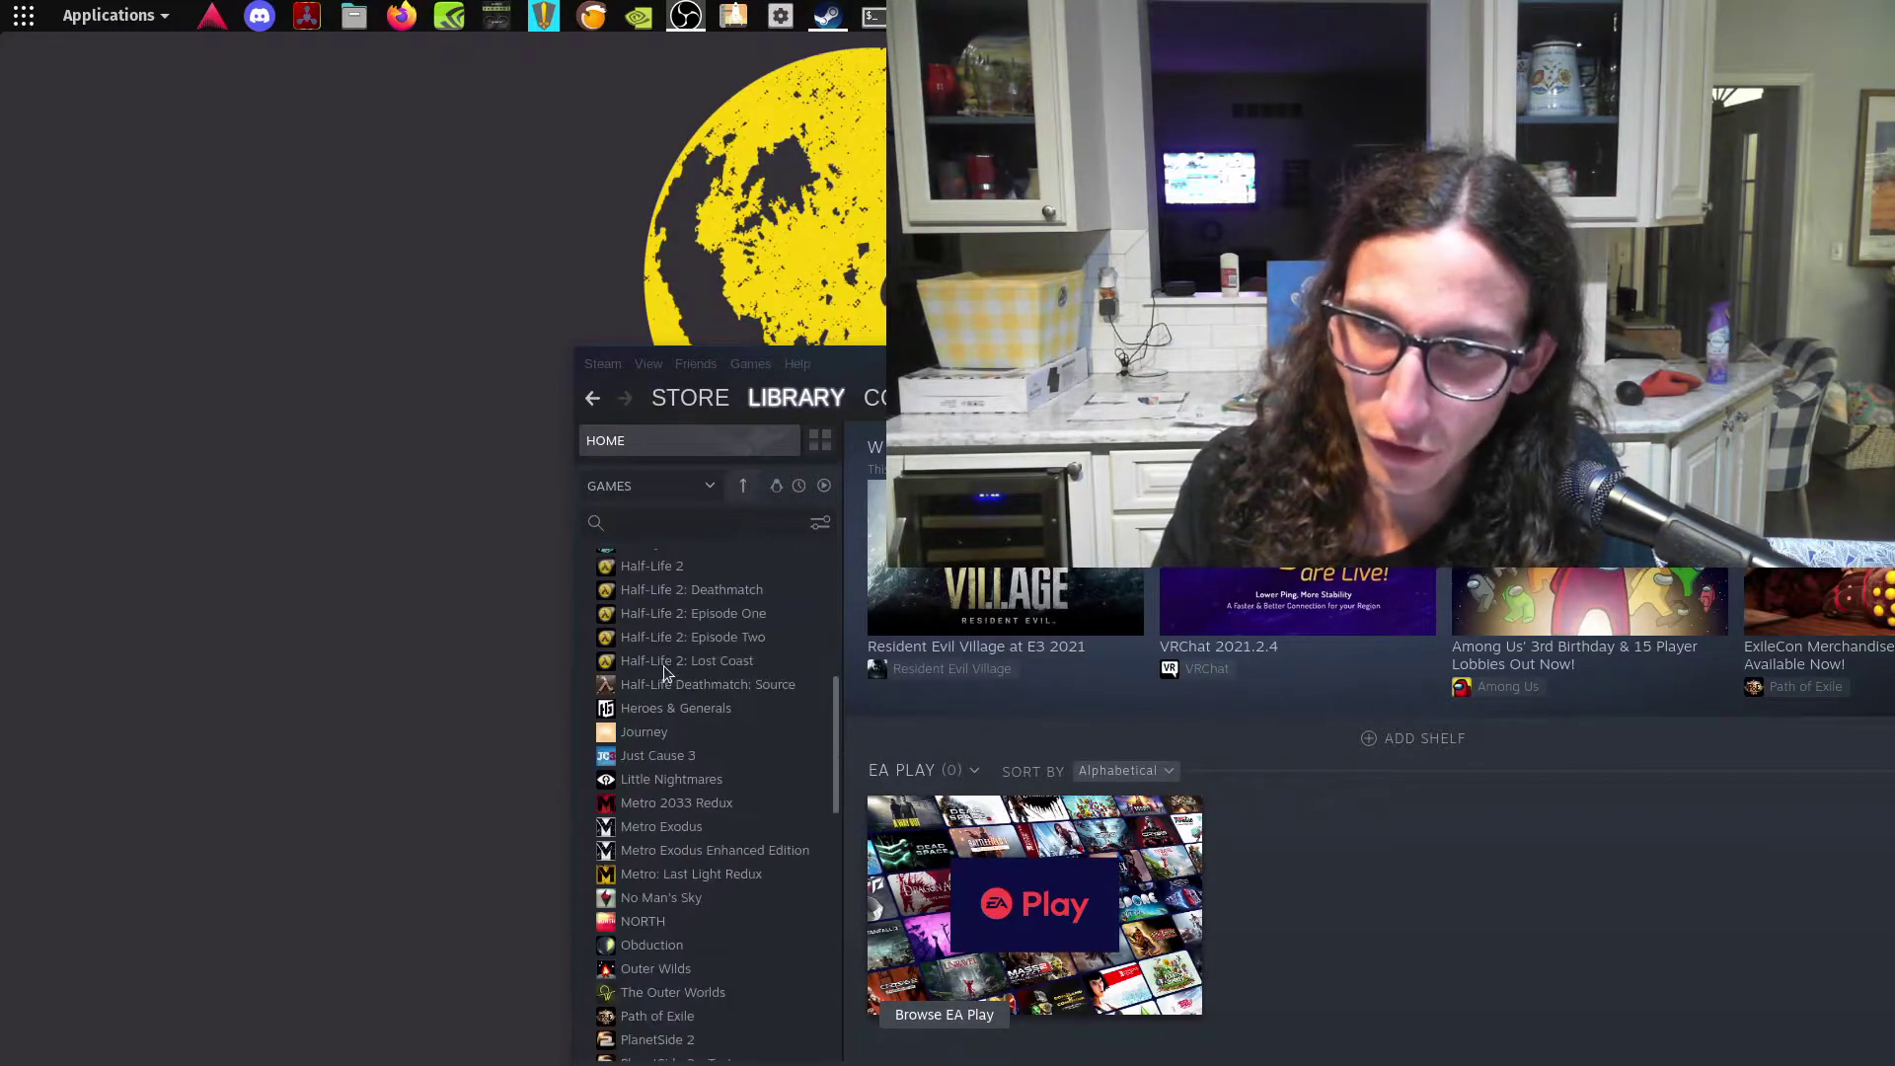
scroll(661, 669, "down", 5)
scroll(660, 668, "down", 4)
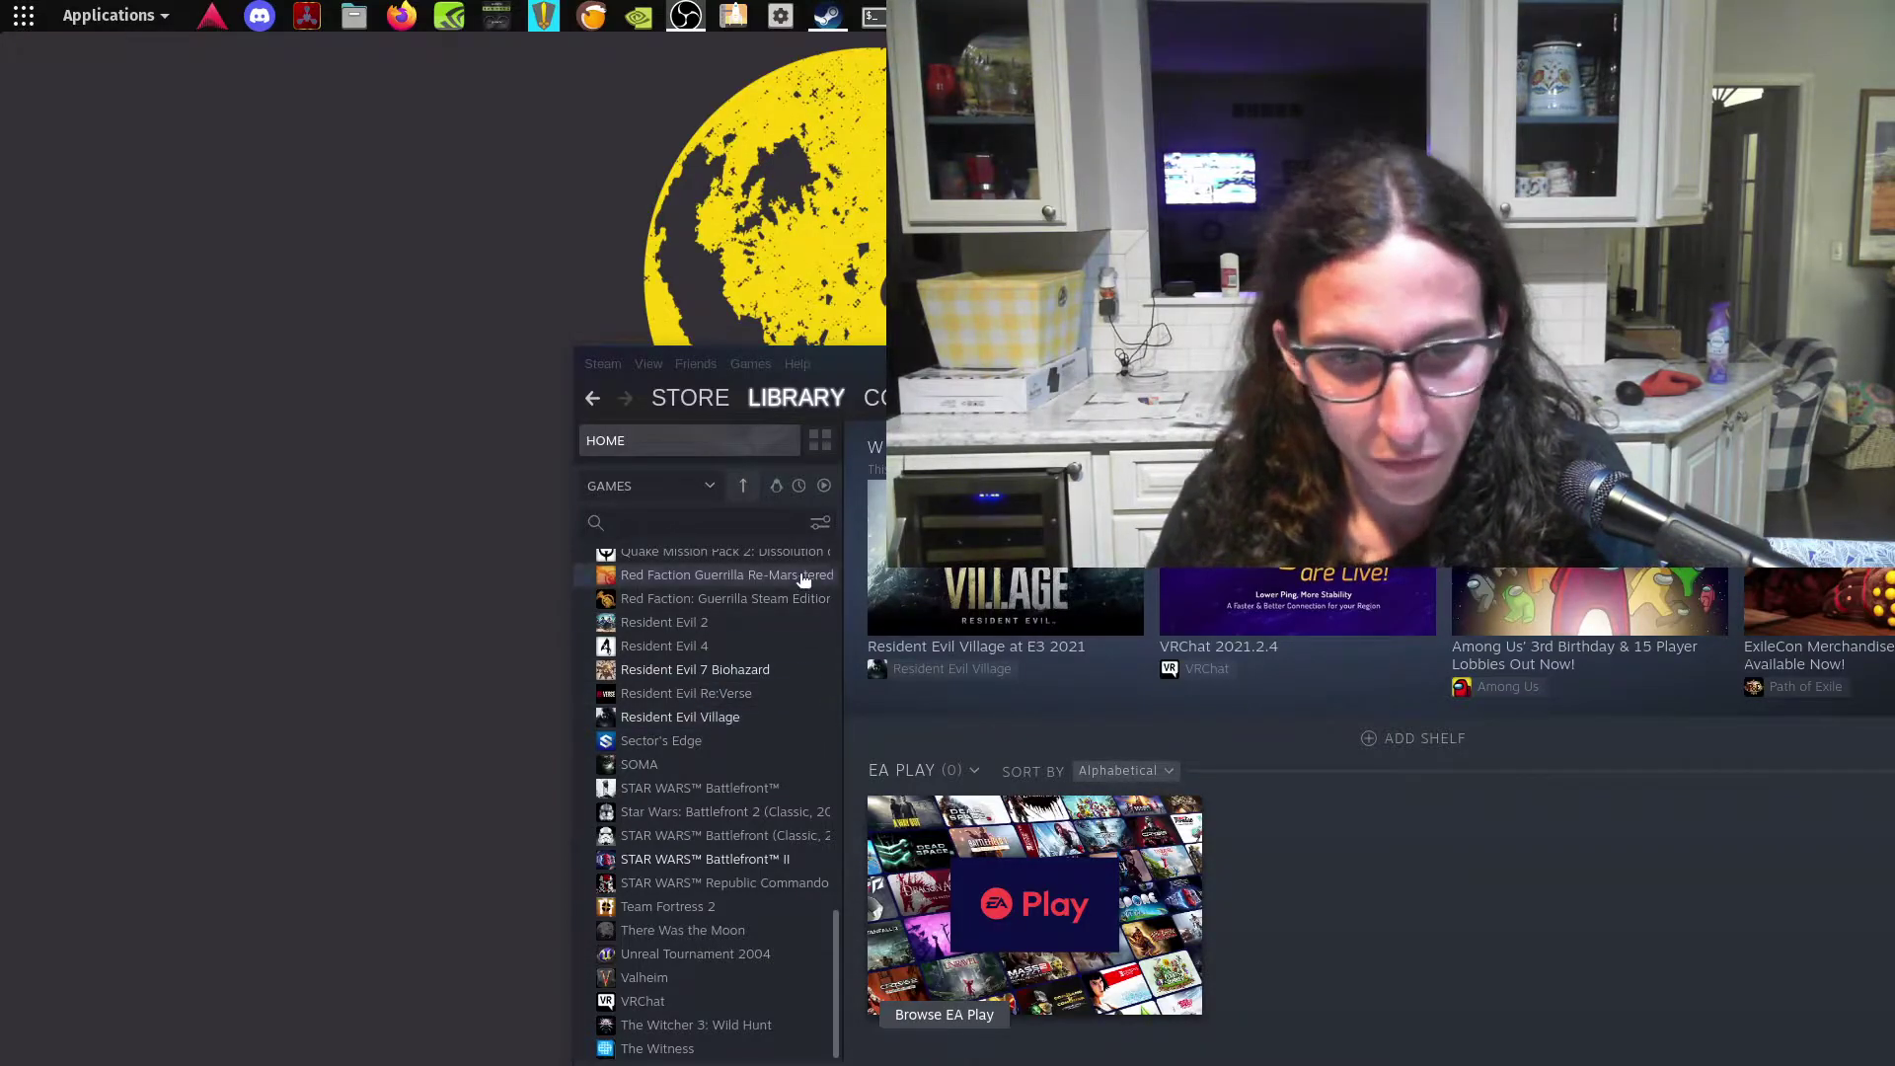
- Open STAR WARS Battlefront II's Properties (launch option gamemoderun %command%) and move it upper left
left_click(802, 859)
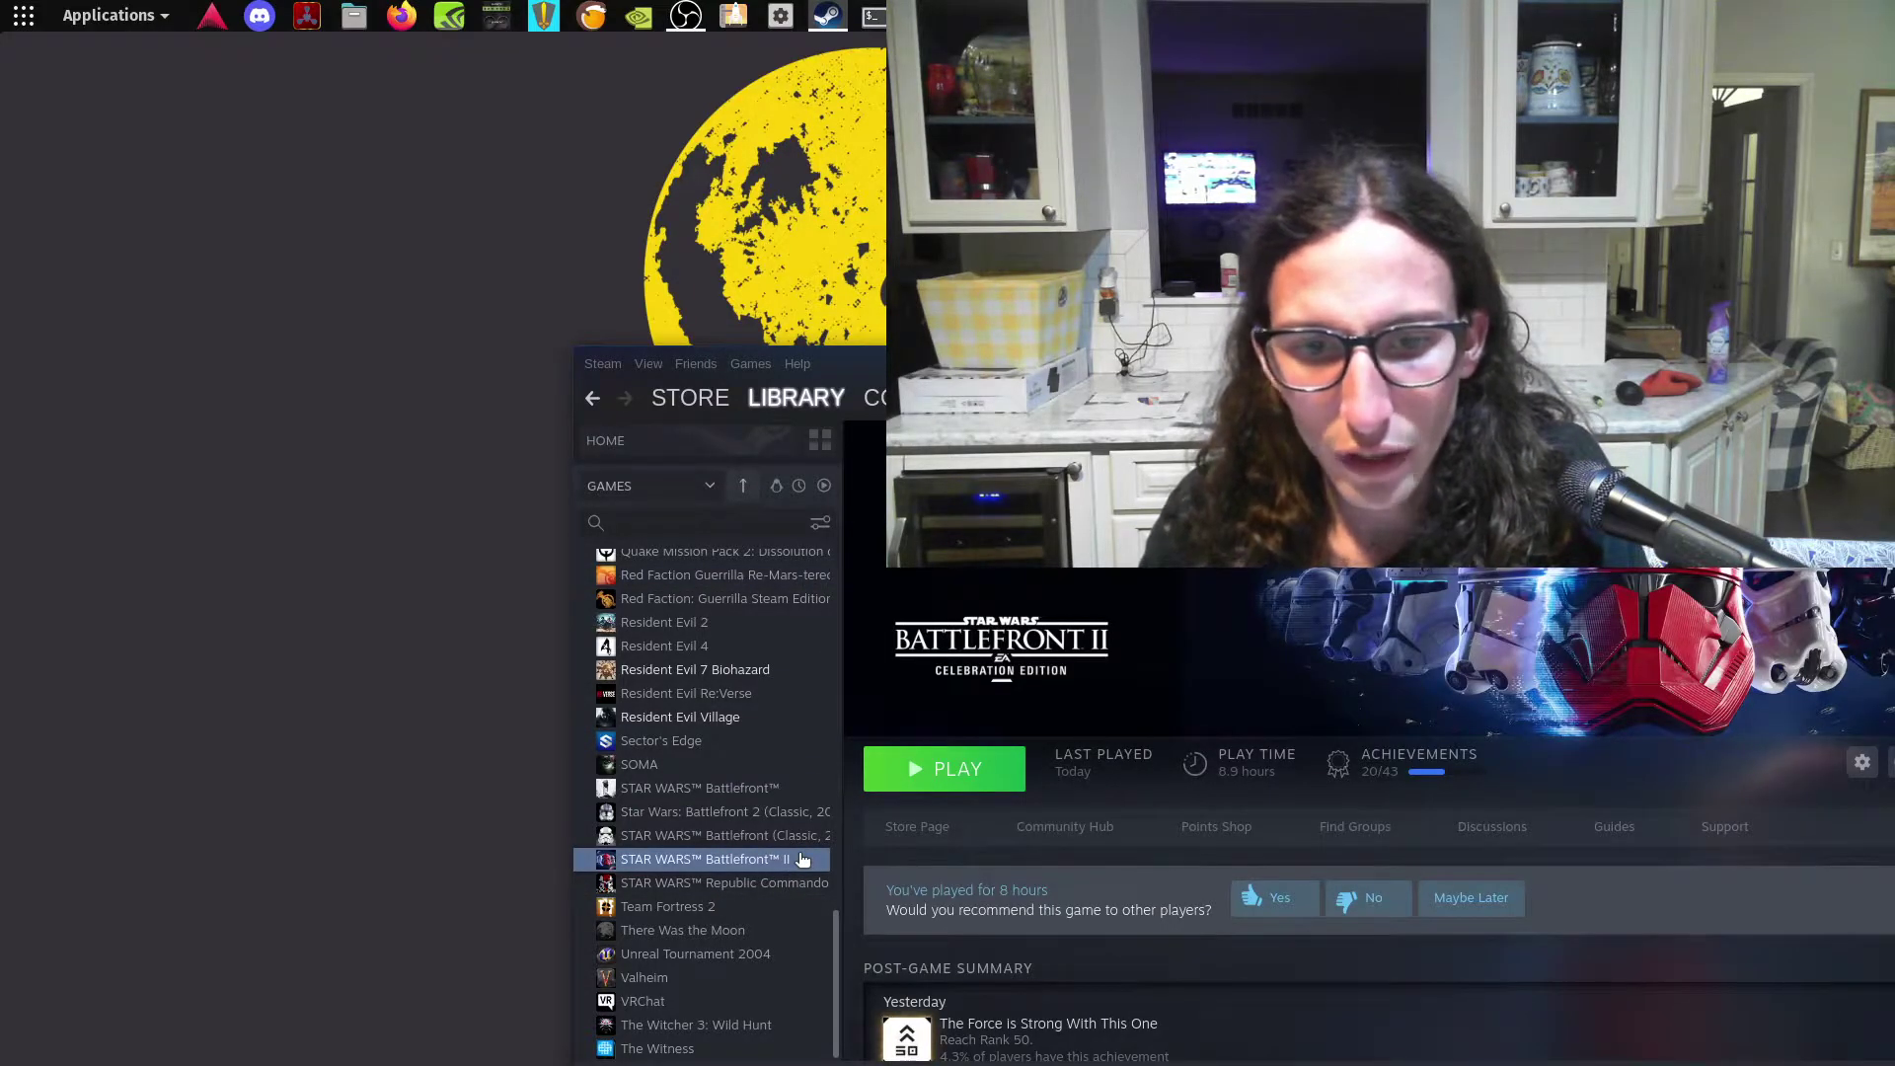
right_click(801, 859)
left_click(914, 981)
left_click_drag(1089, 274, 593, 116)
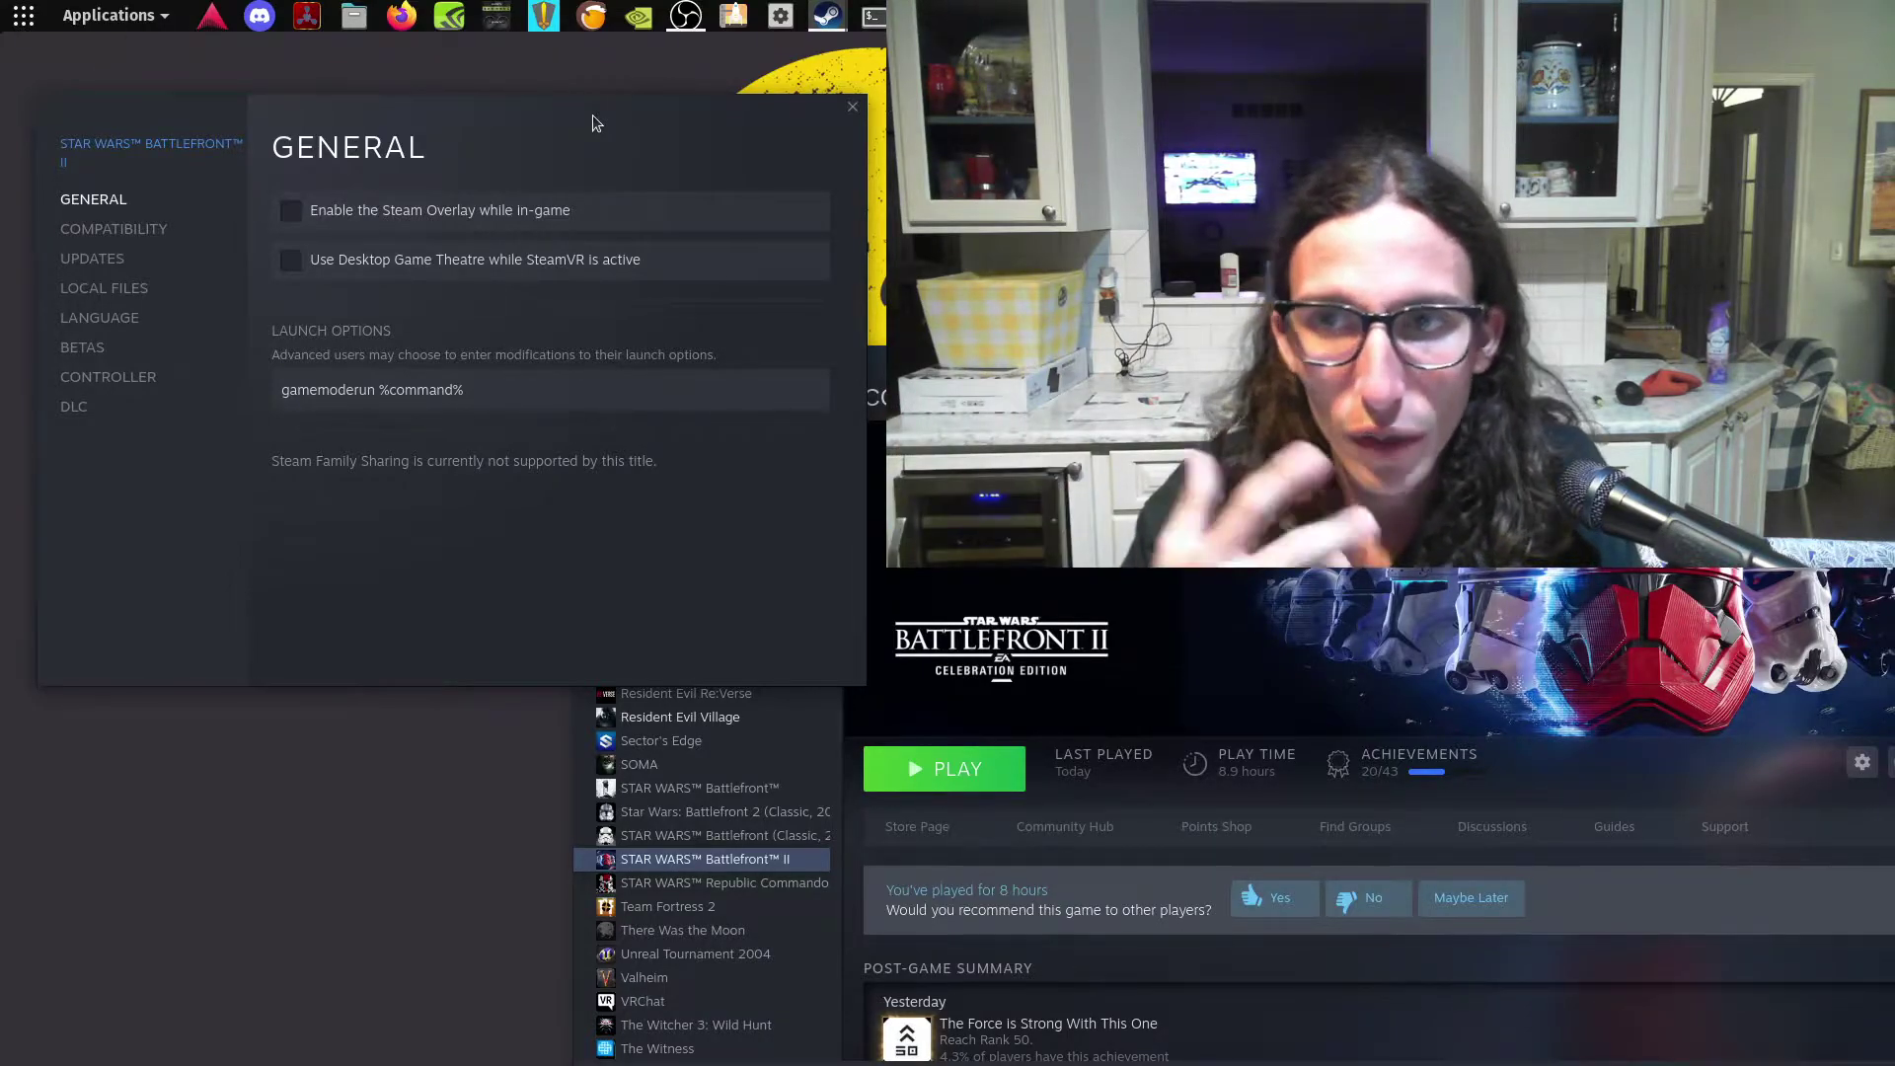
- Confirm Battlefront II's Compatibility setting forces Proton 5.13-6, then launch Lutris
left_click(126, 232)
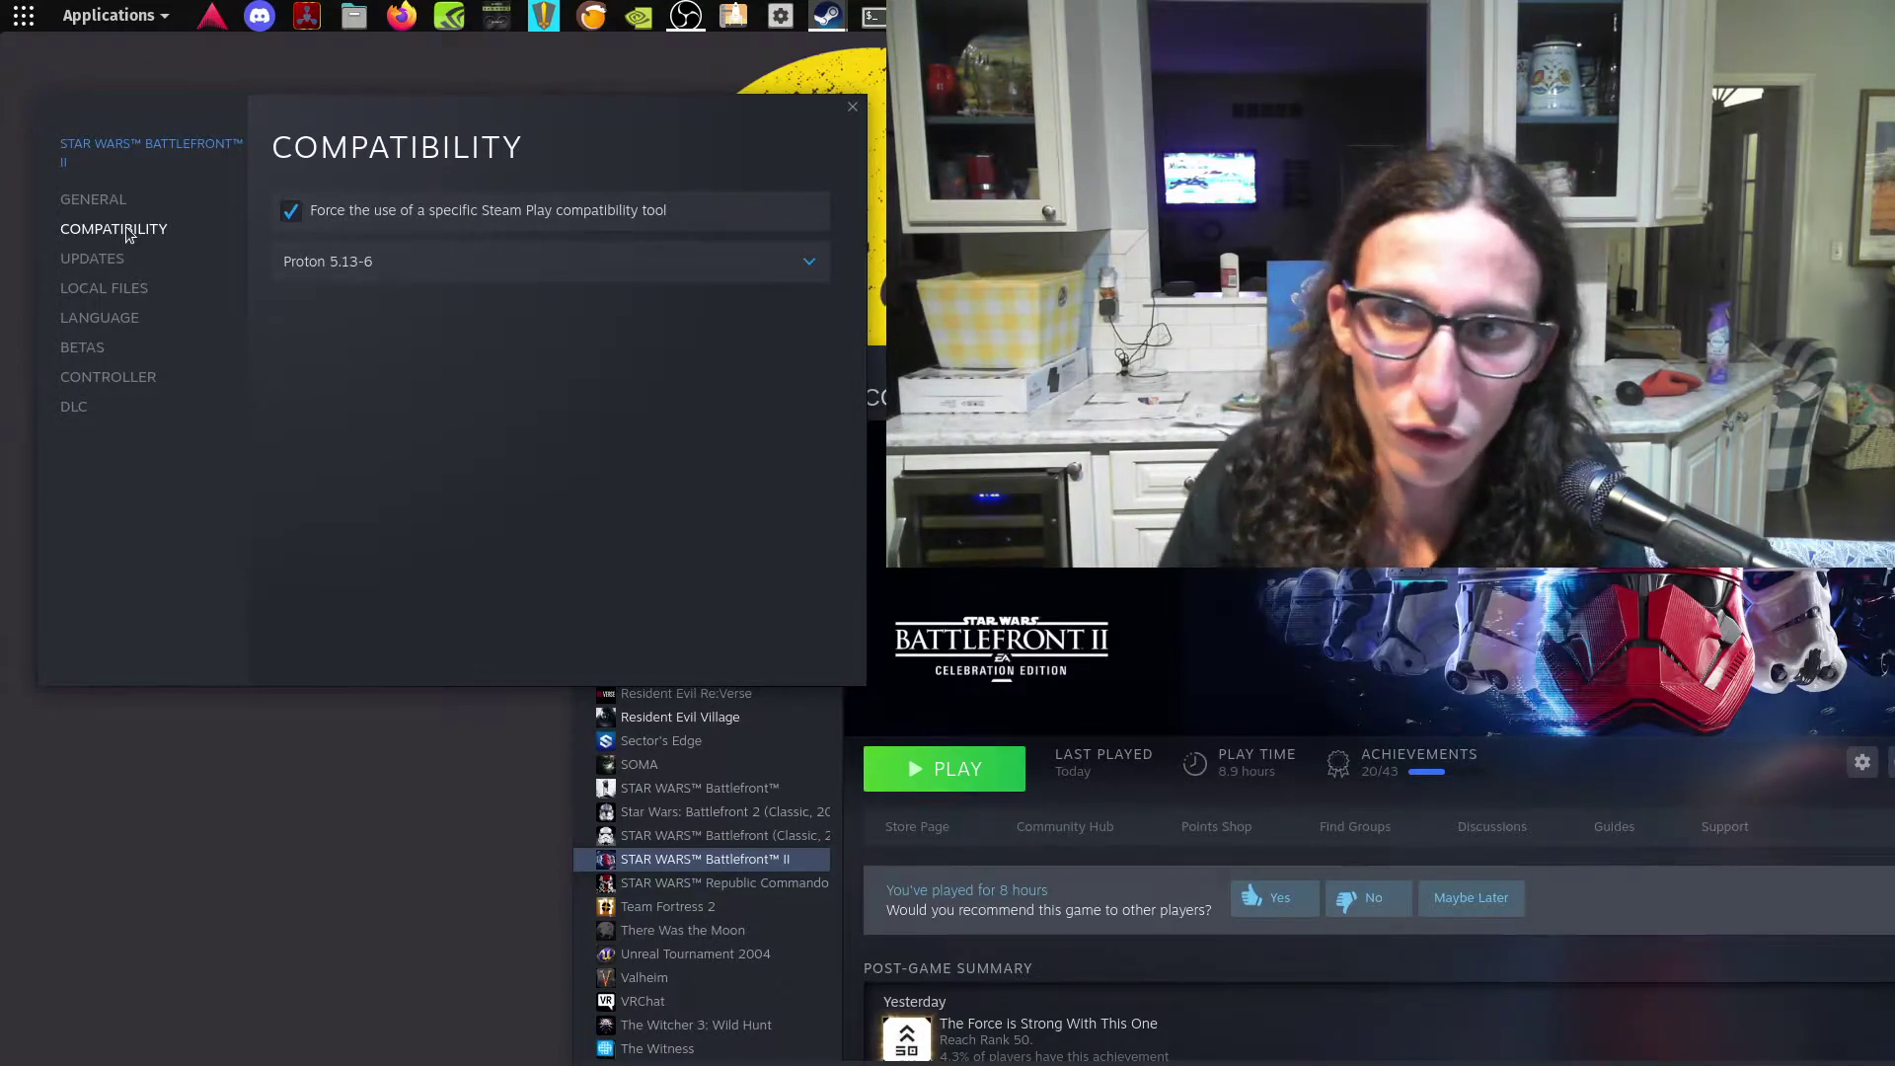
left_click(366, 273)
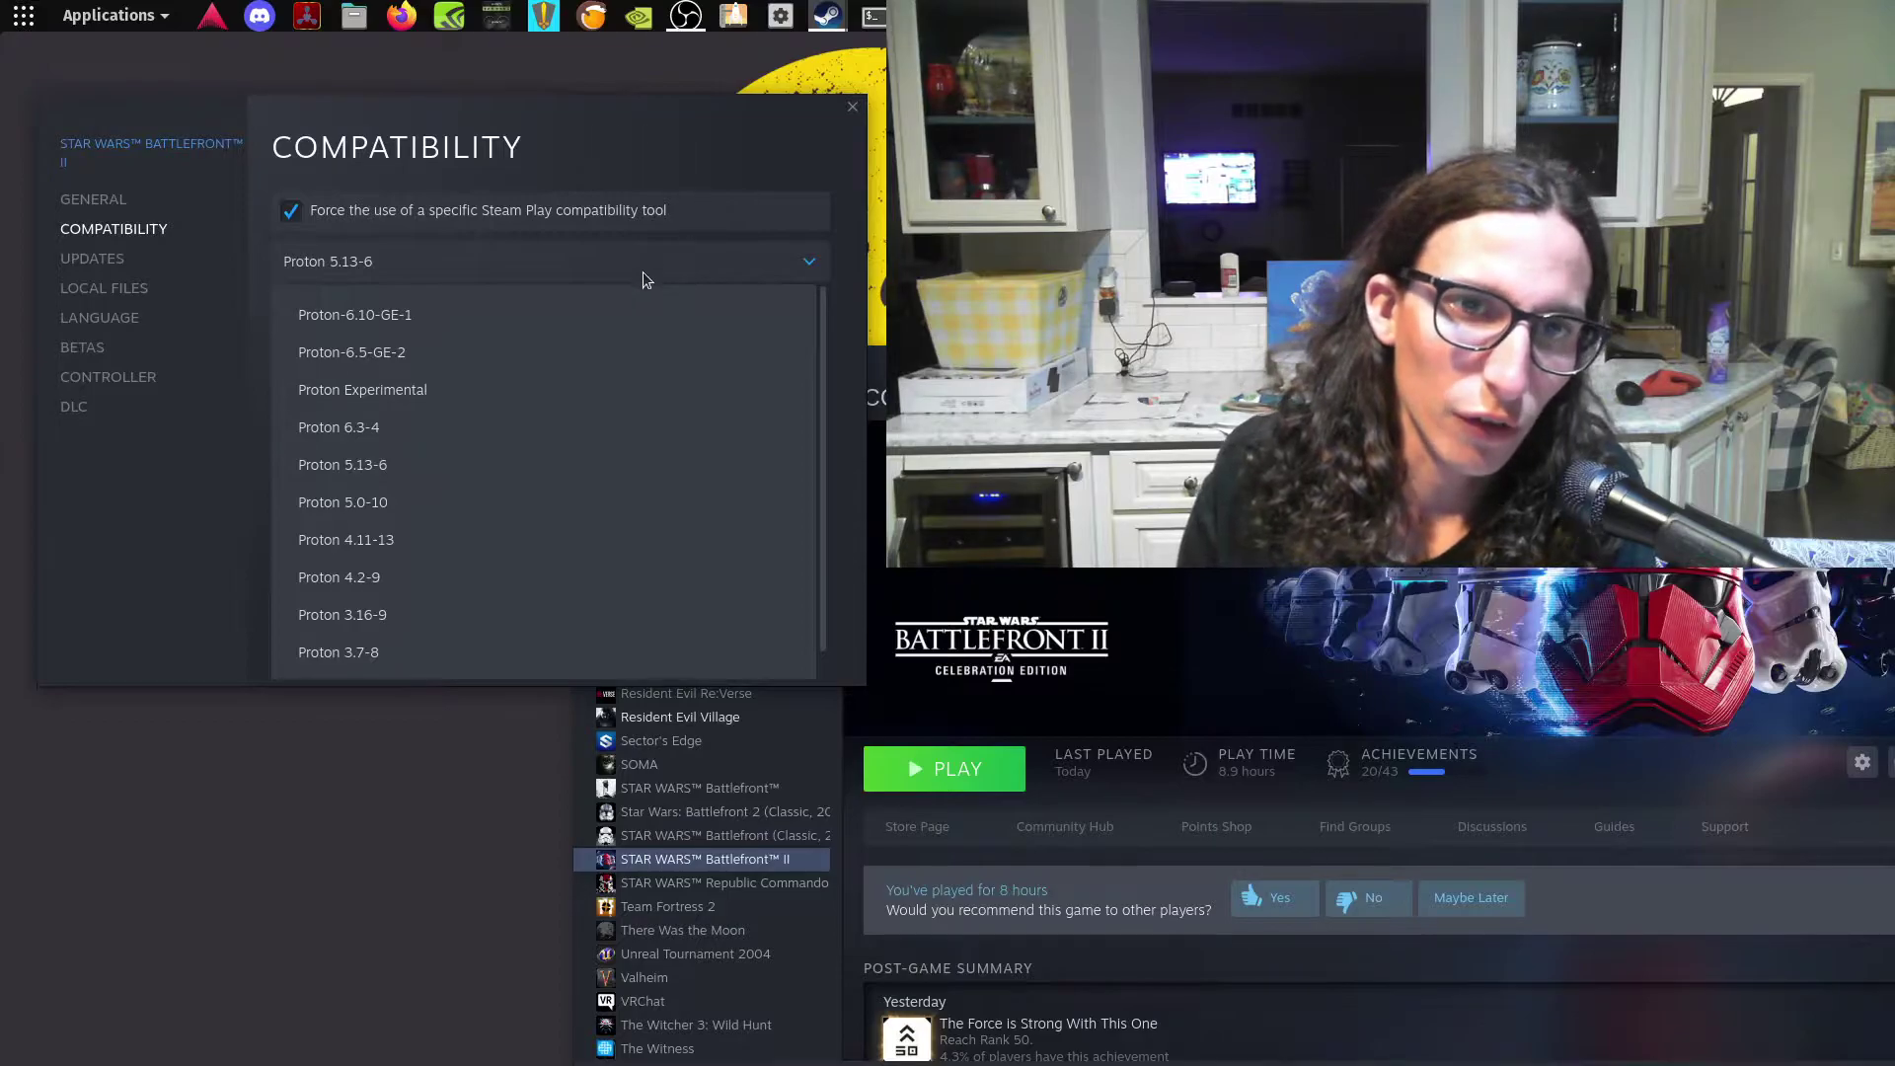
left_click(504, 253)
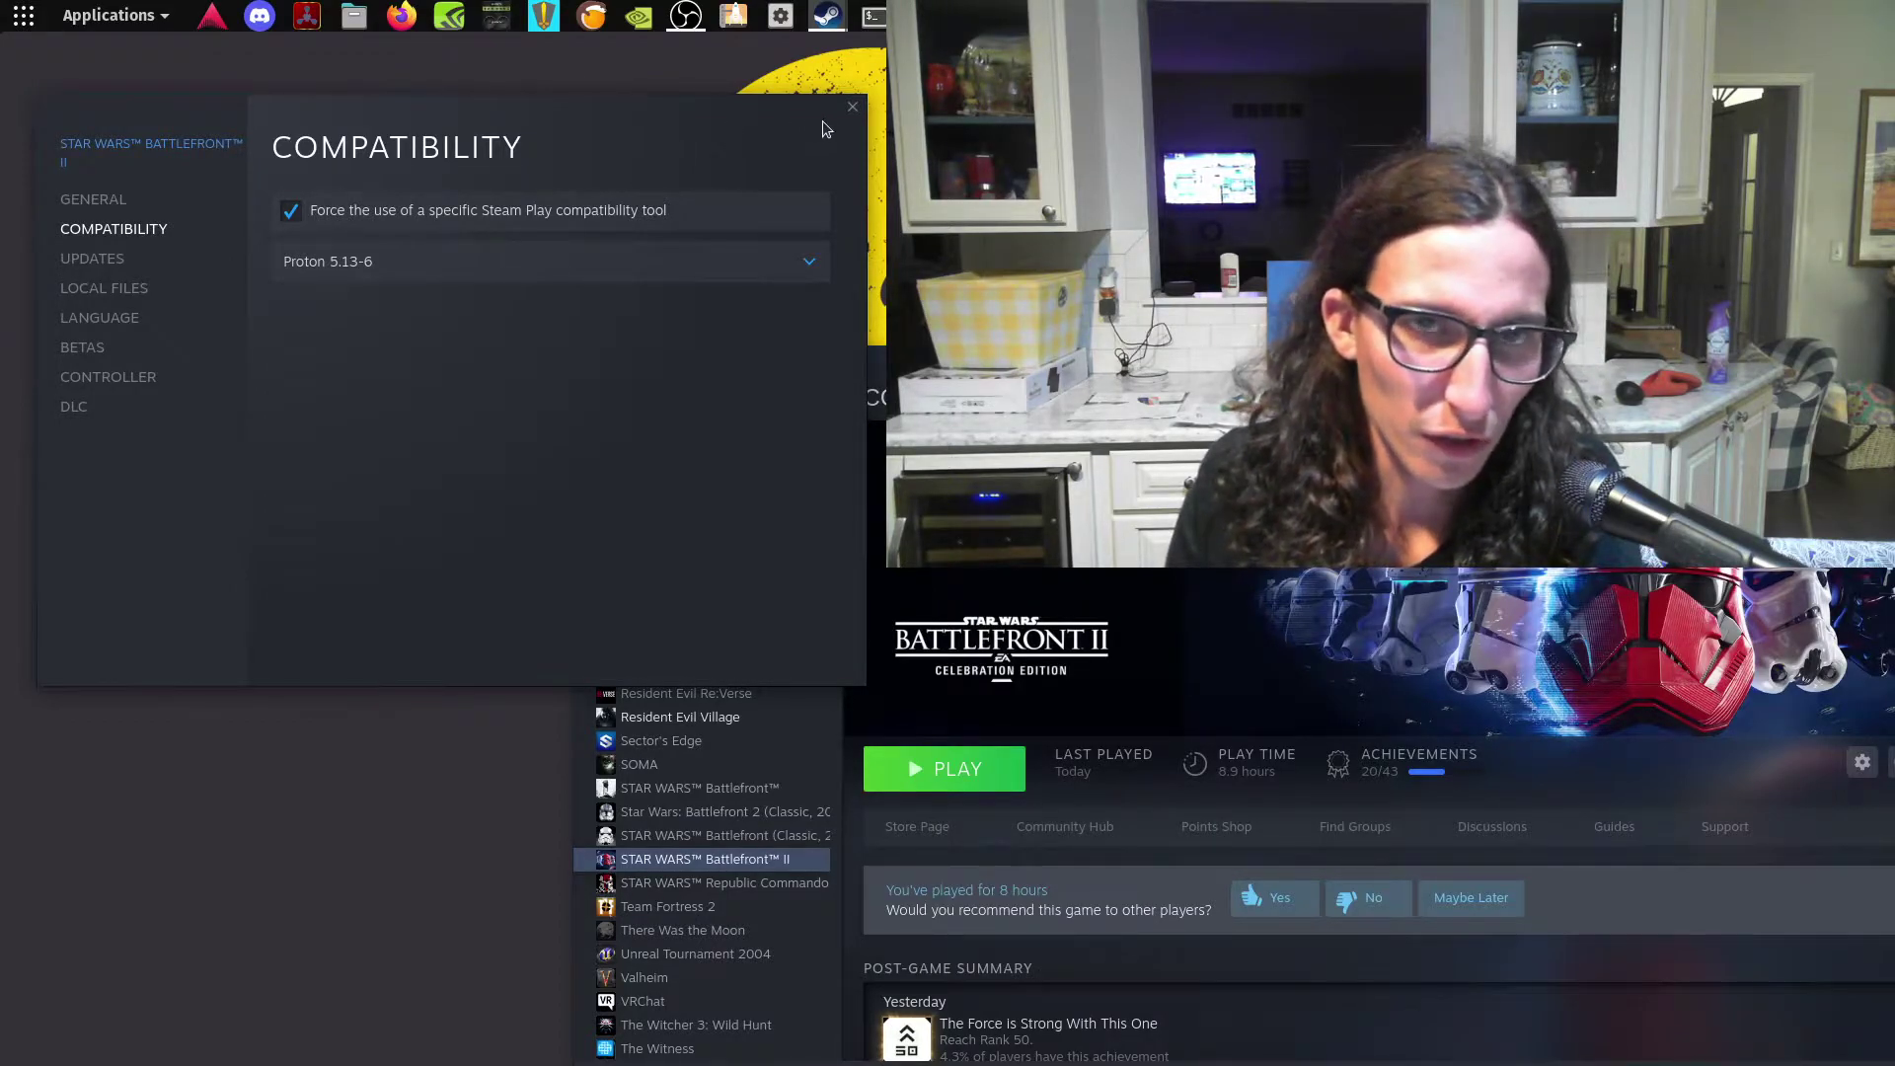
left_click(591, 15)
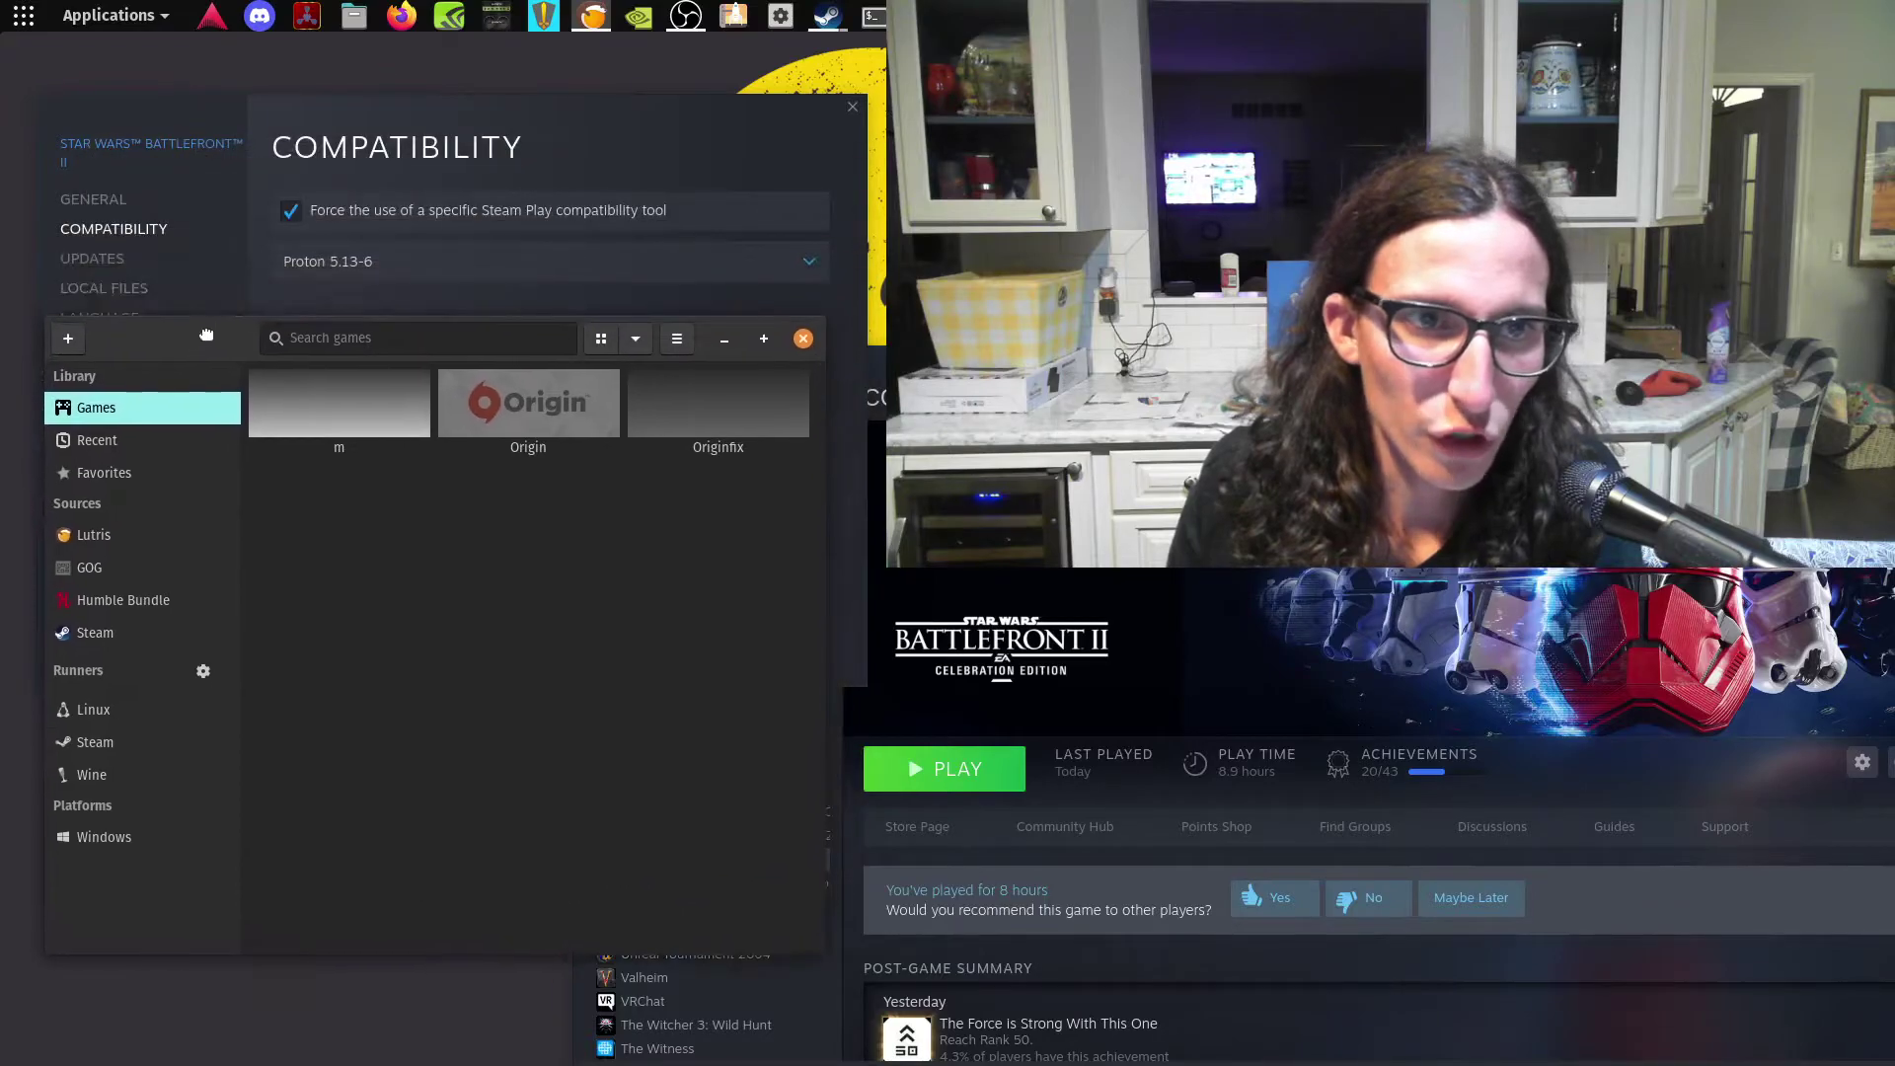
- Open Files over Lutris and go to the user's home folder via Other Locations
left_click(370, 17)
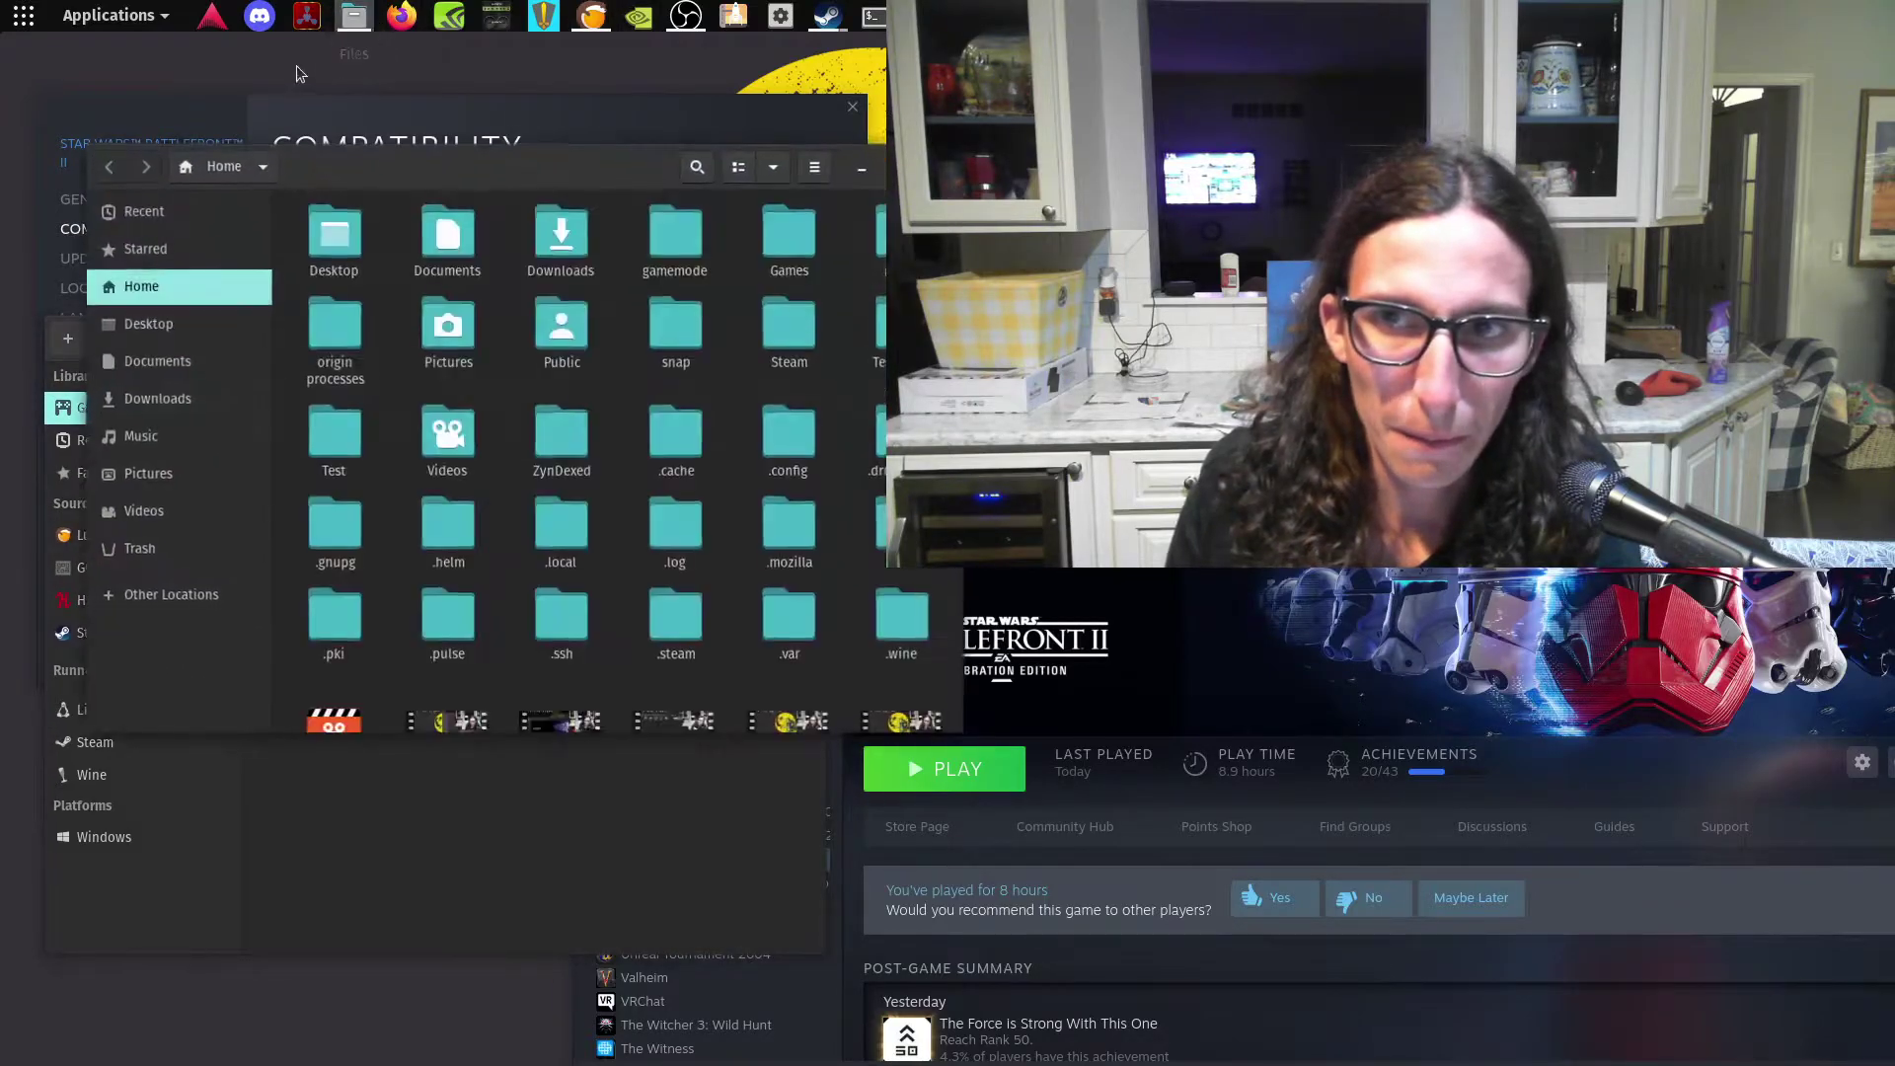
left_click_drag(553, 155, 454, 398)
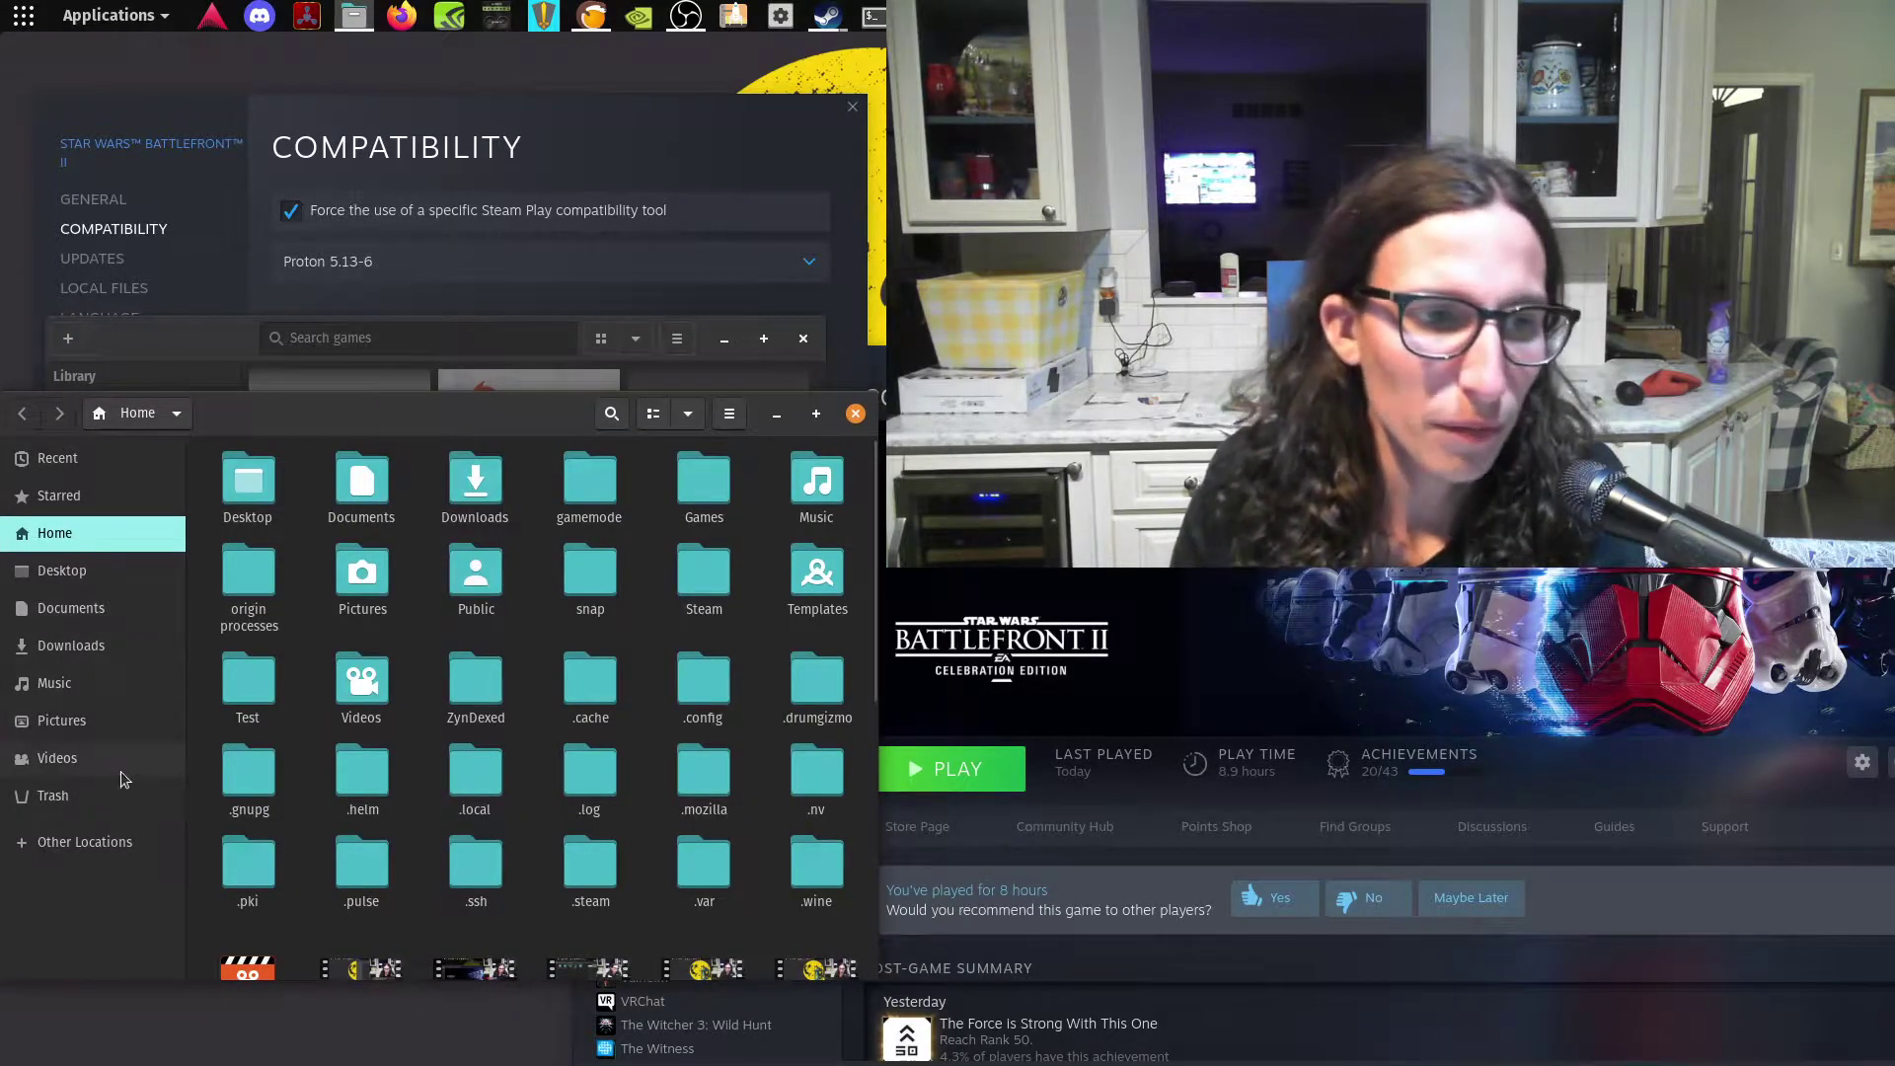
left_click(138, 839)
left_click(432, 487)
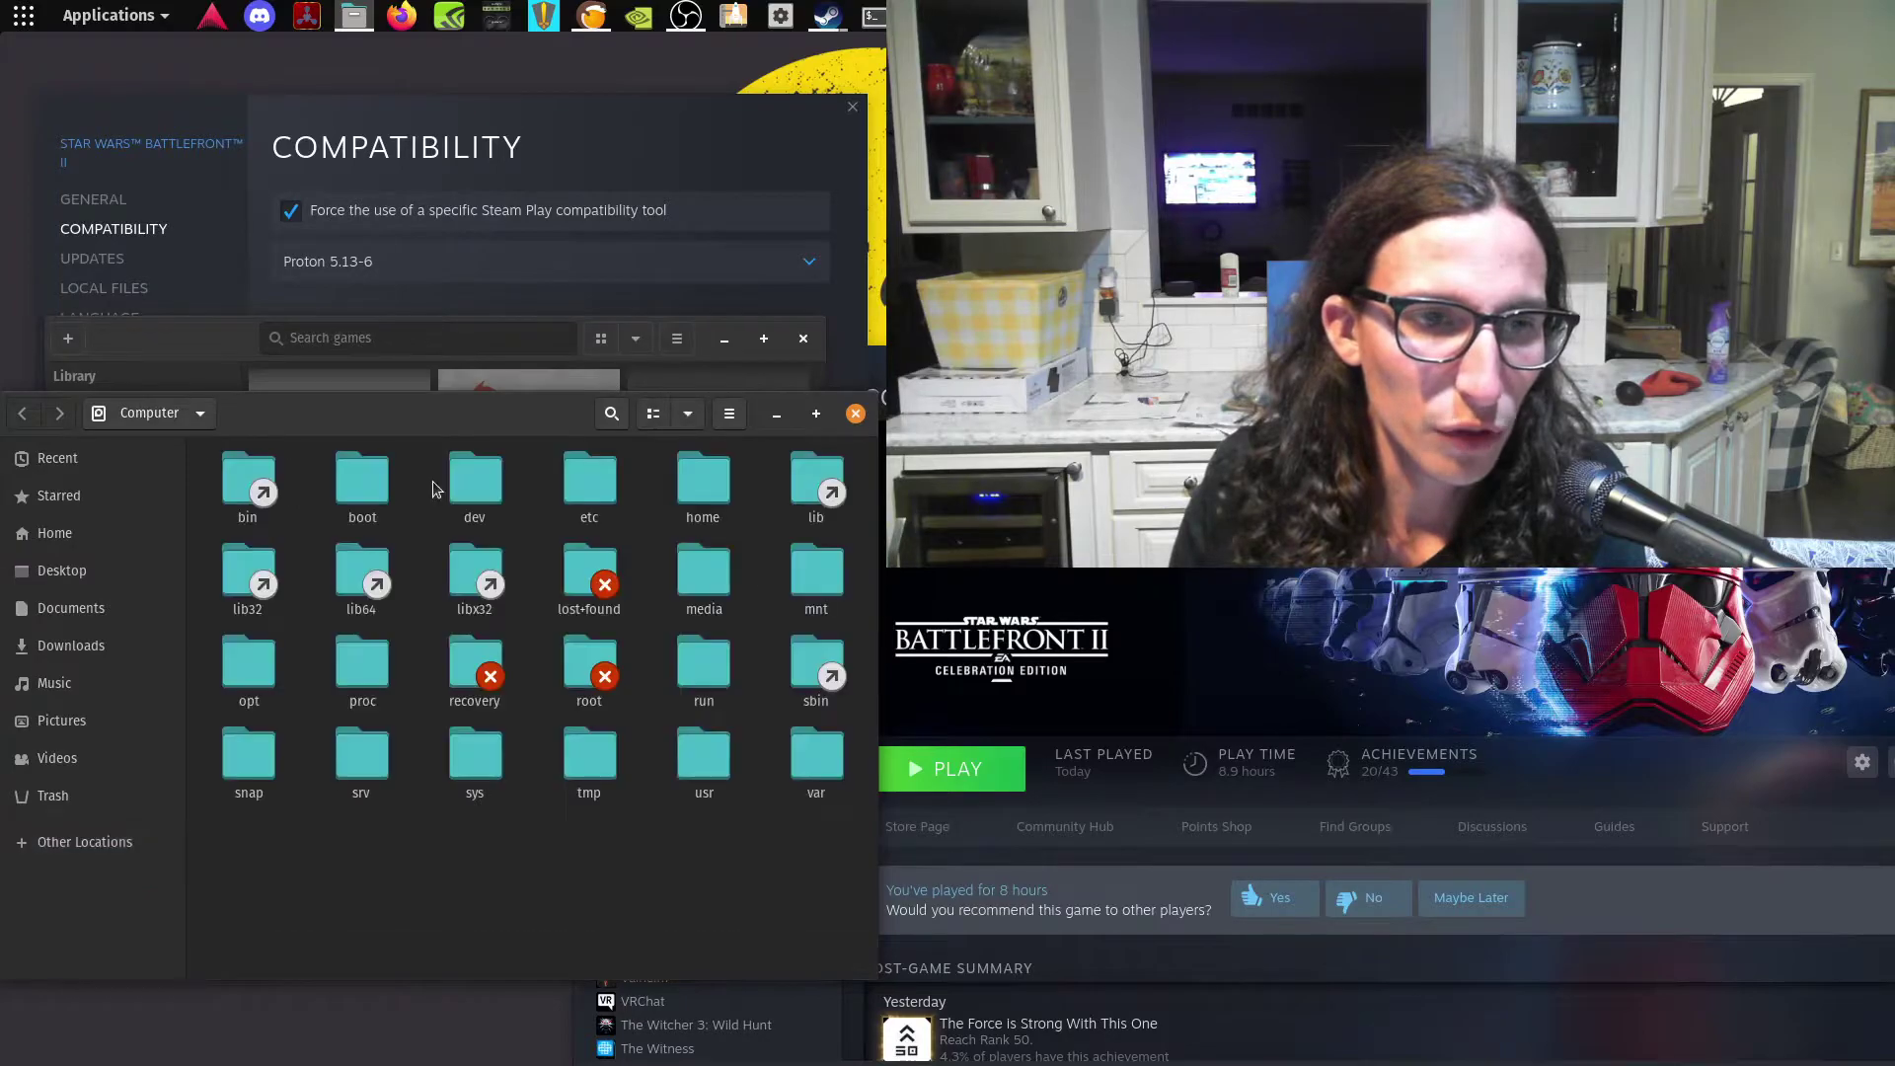
double_click(692, 487)
left_click(300, 482)
double_click(300, 482)
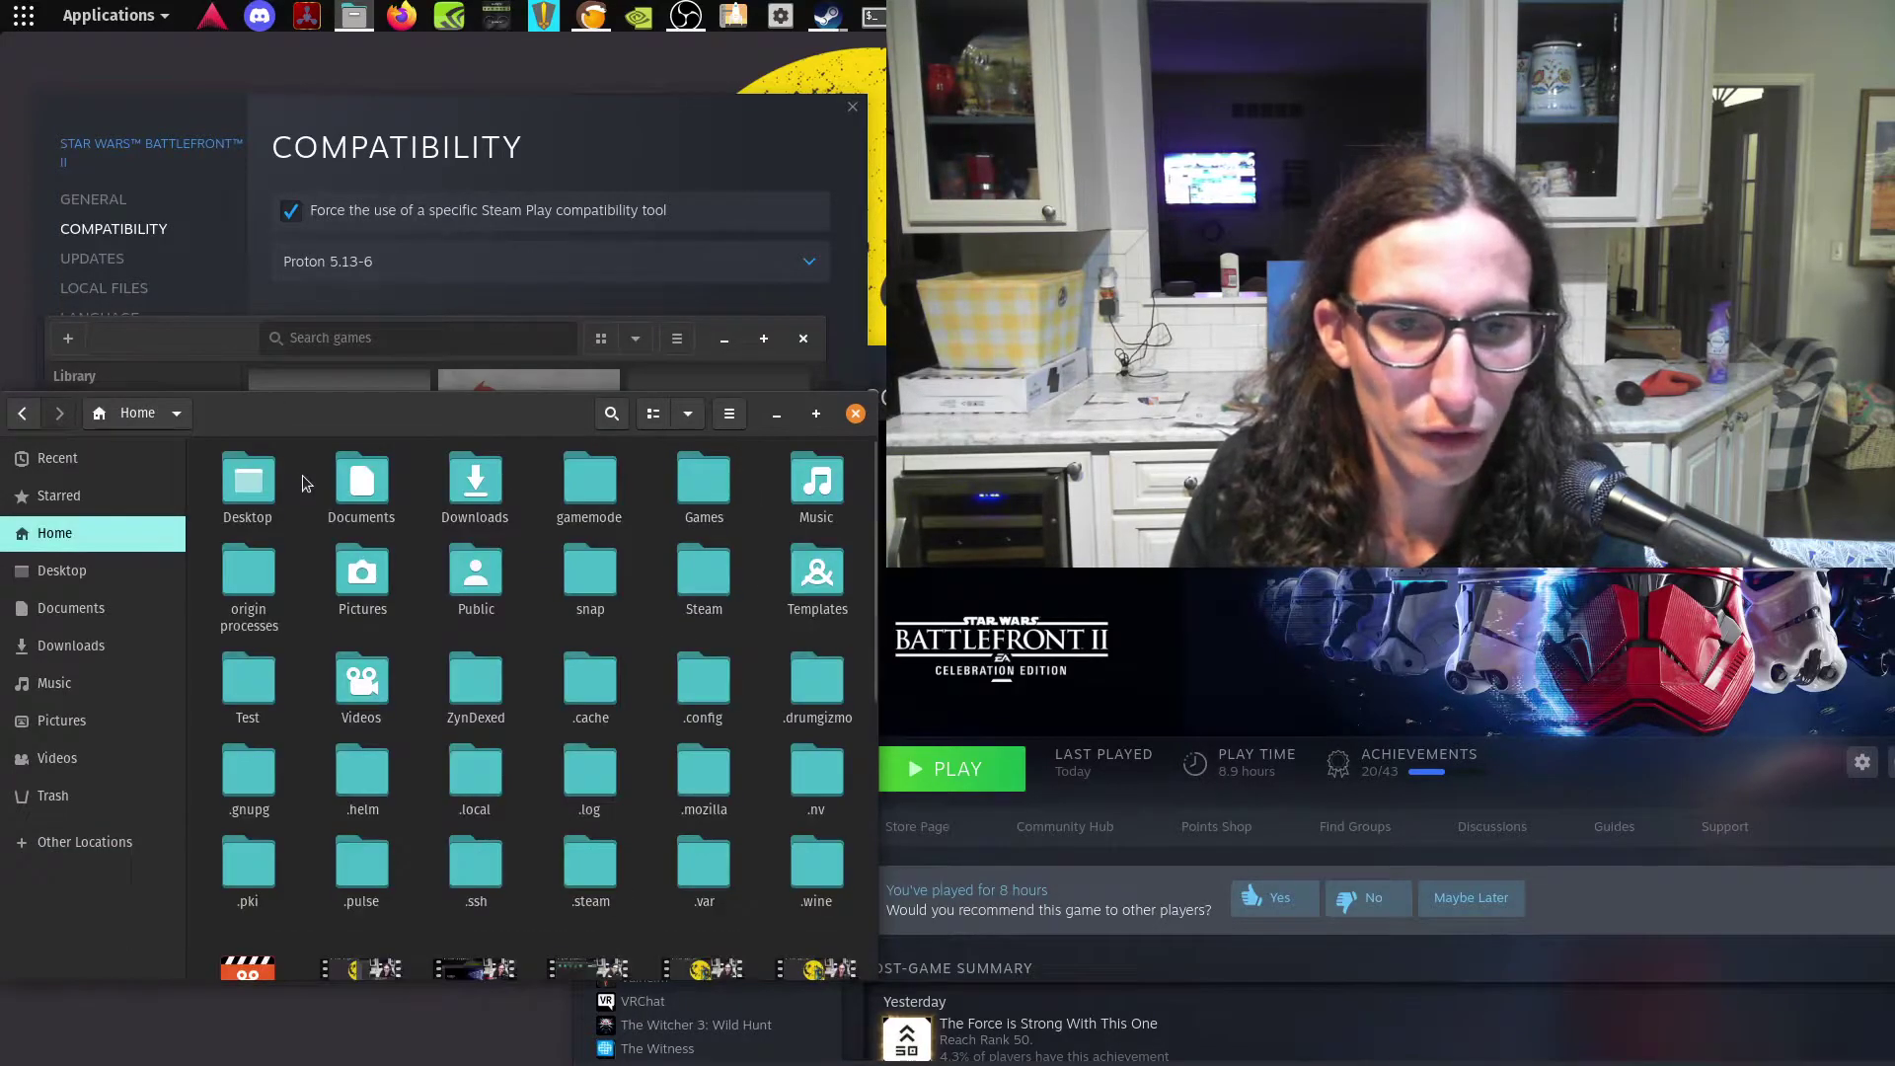
- Navigate through .steam and root into the steamapps folder
double_click(616, 874)
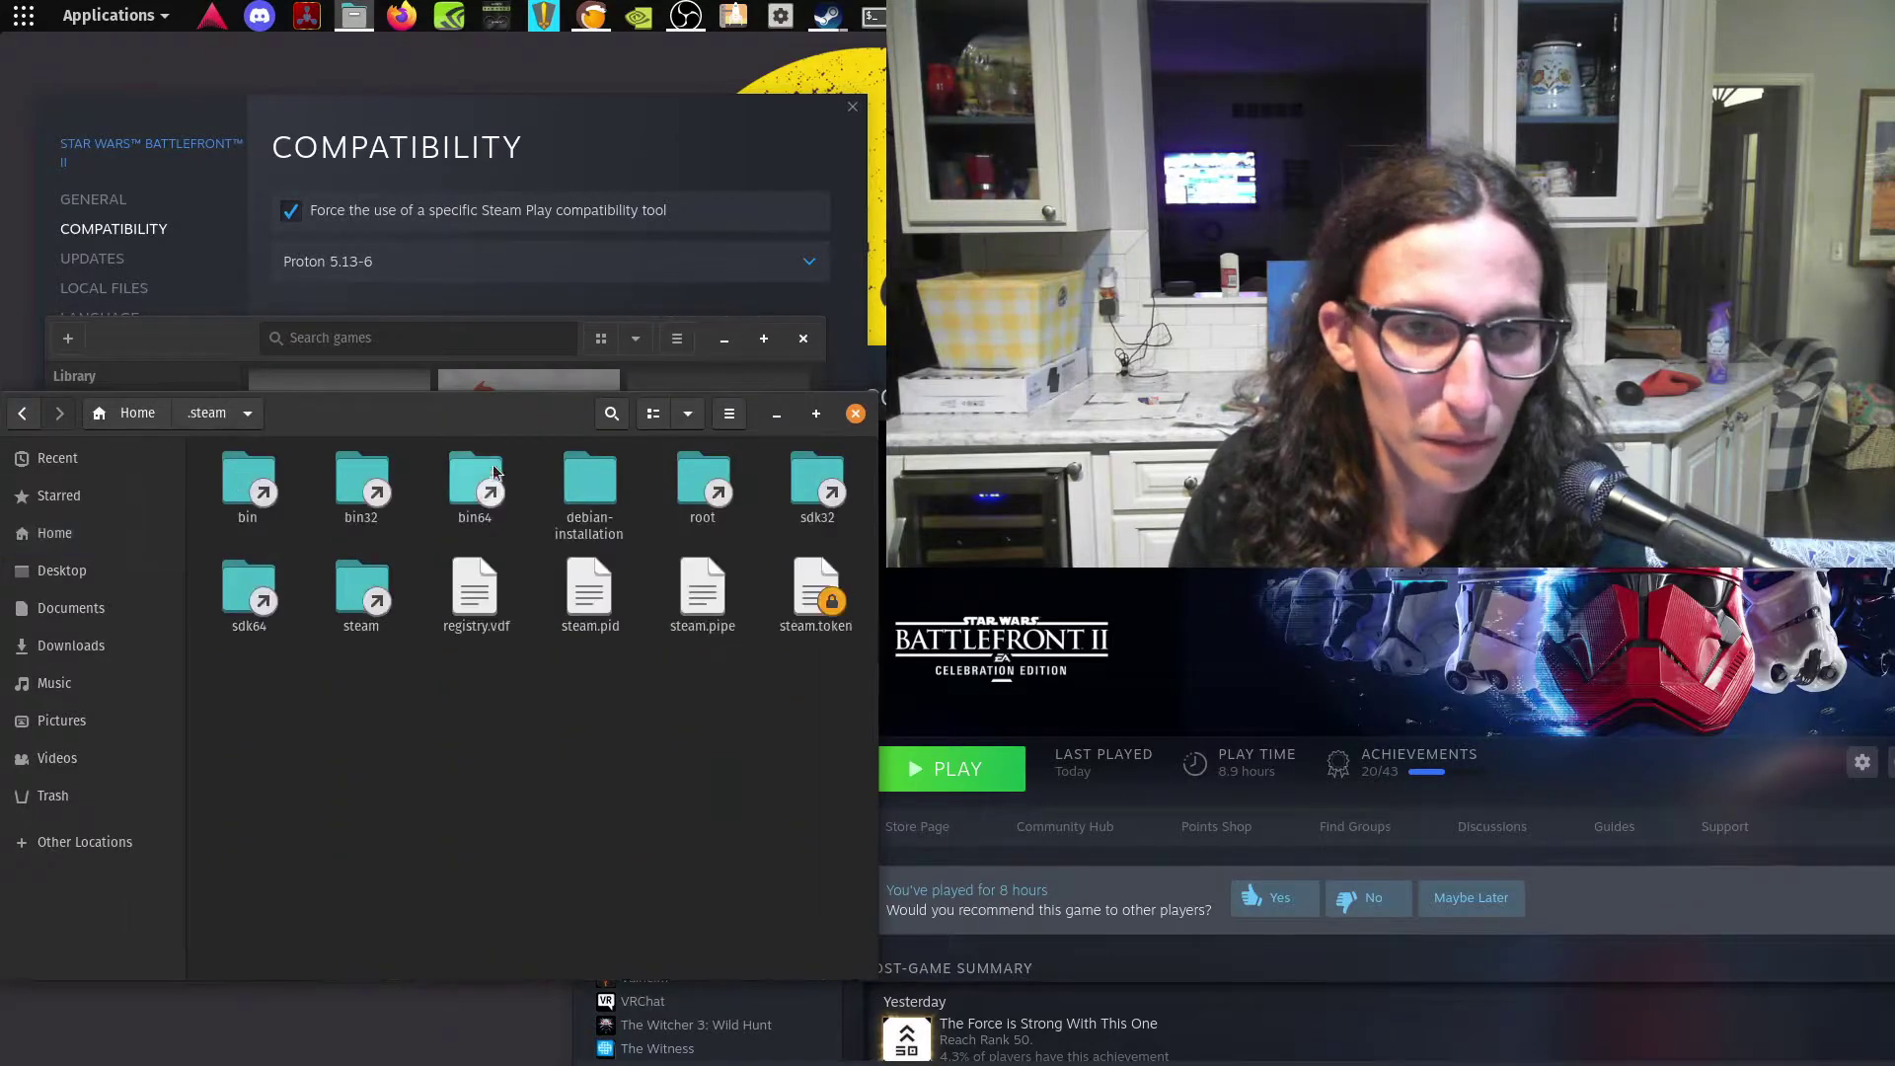
double_click(713, 483)
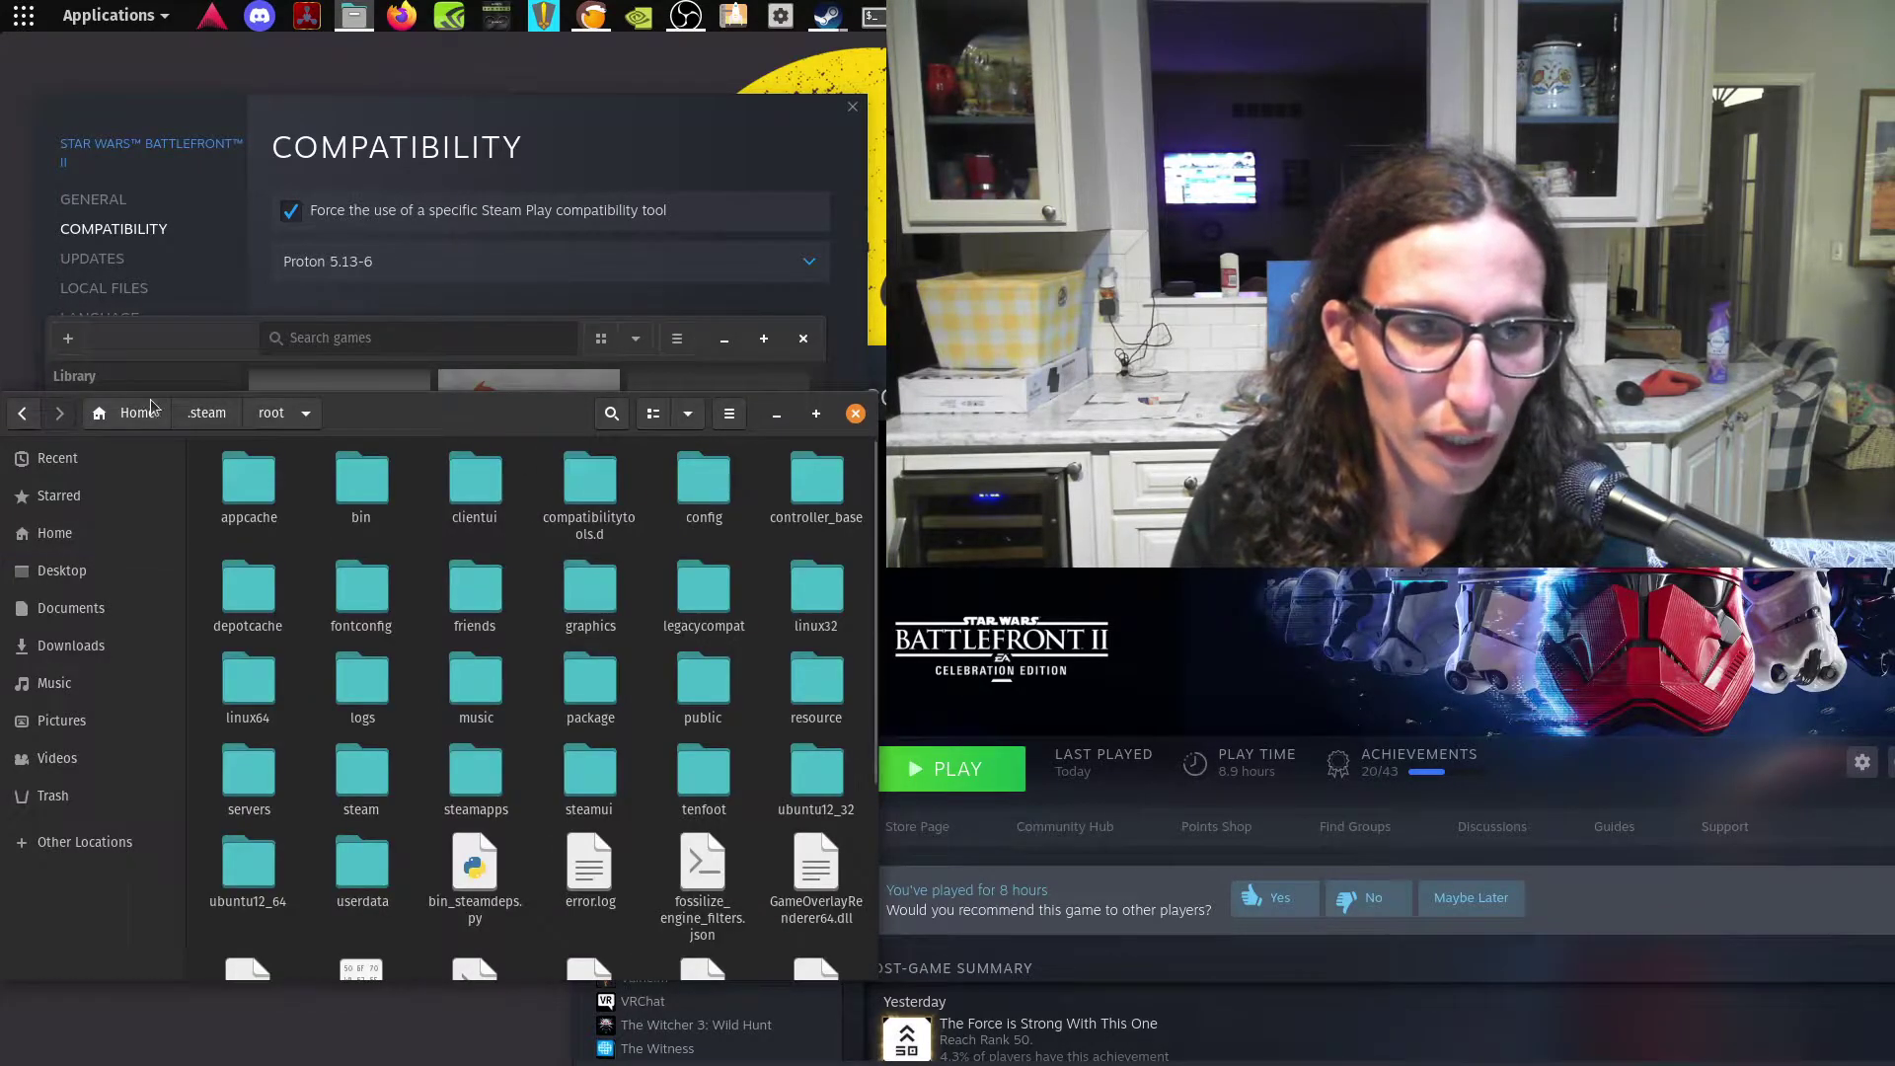
left_click(22, 413)
double_click(580, 504)
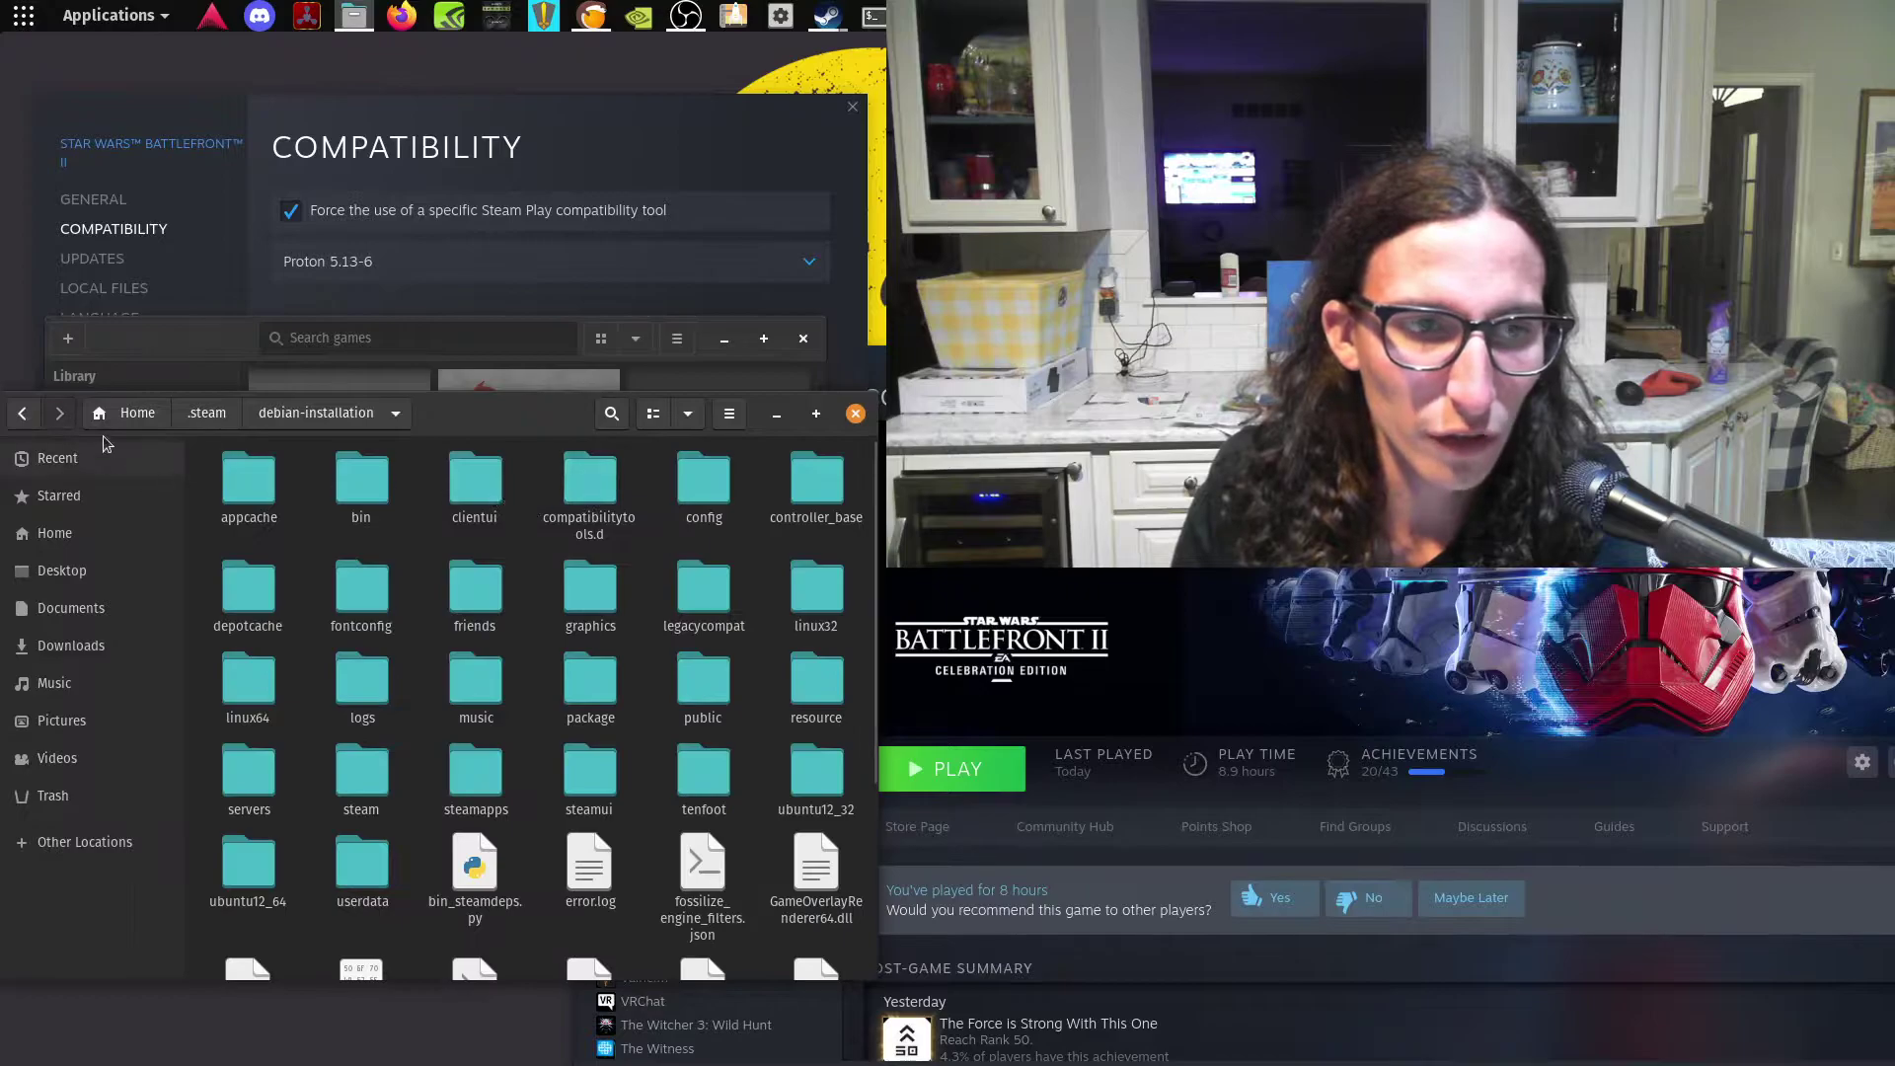
left_click(22, 413)
double_click(718, 488)
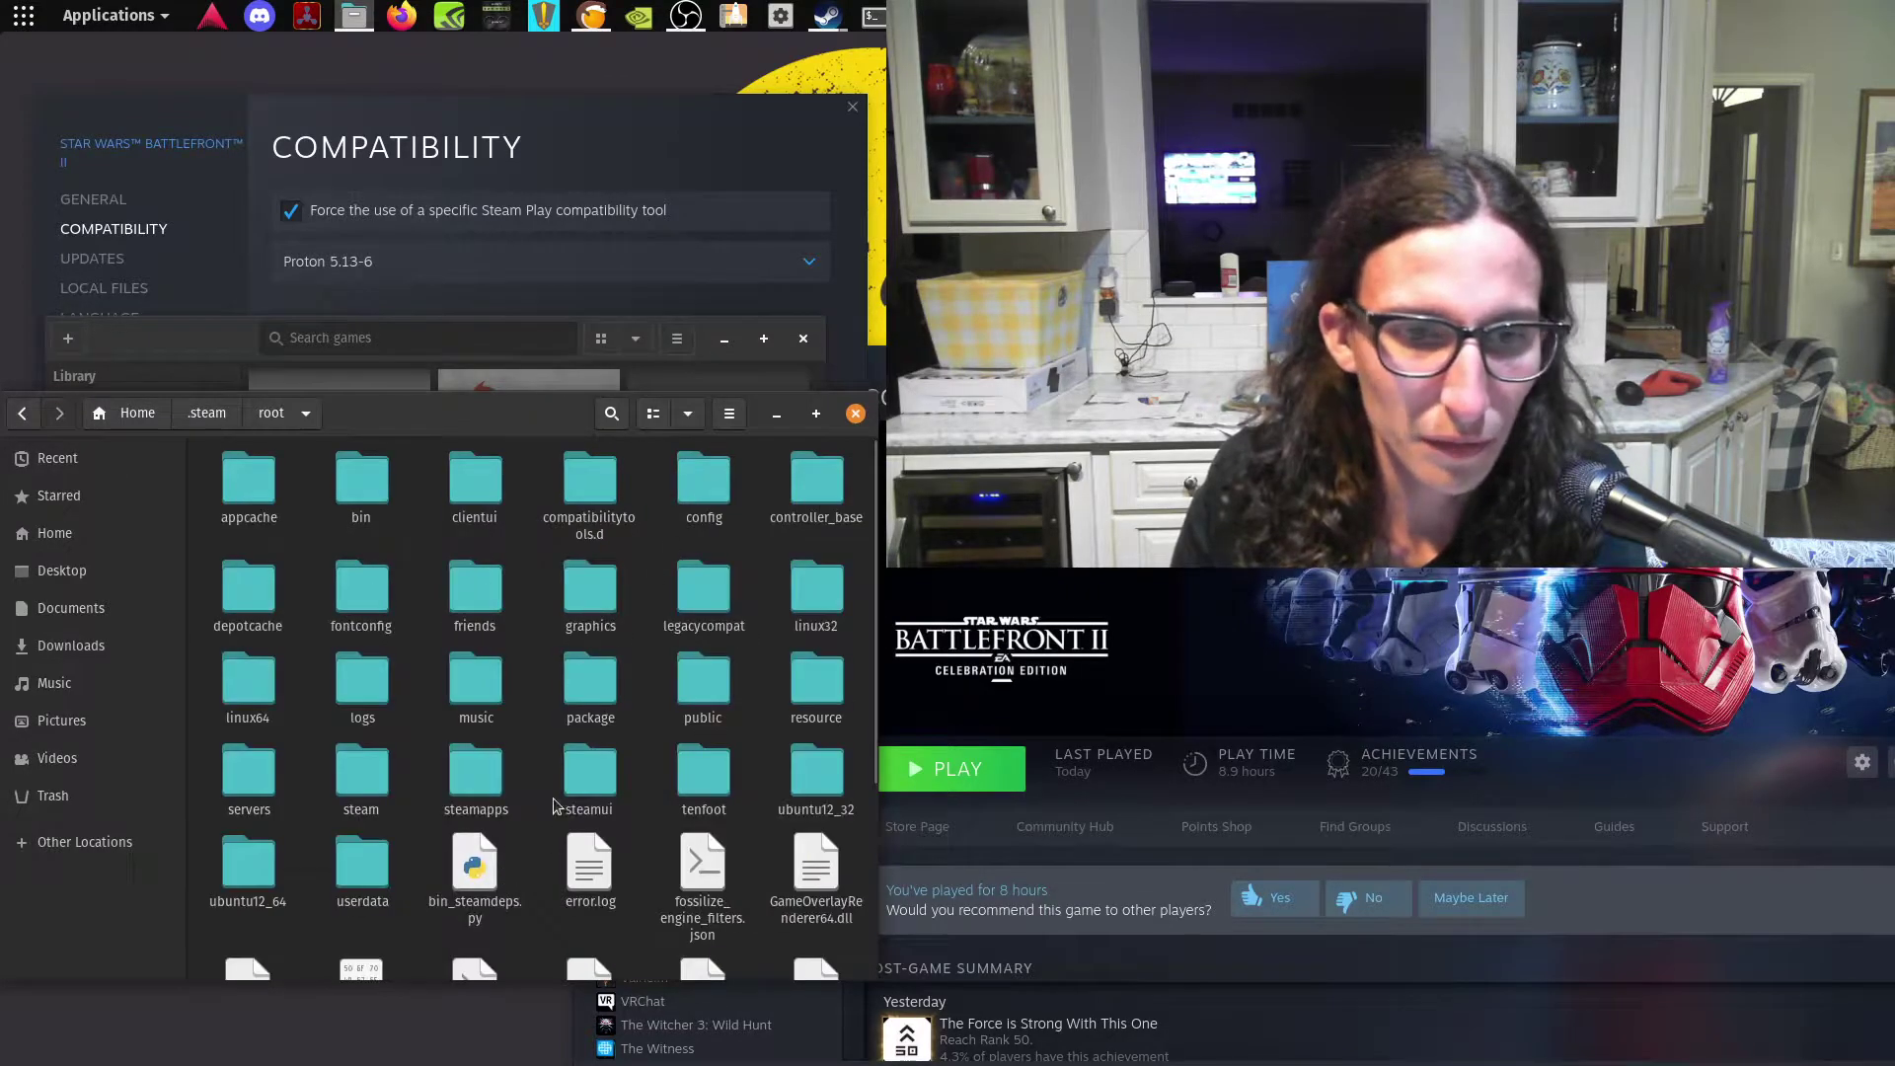
double_click(468, 774)
- Open compatdata/1237950/pfx/drive_c/Program Files (x86)
double_click(363, 478)
double_click(623, 479)
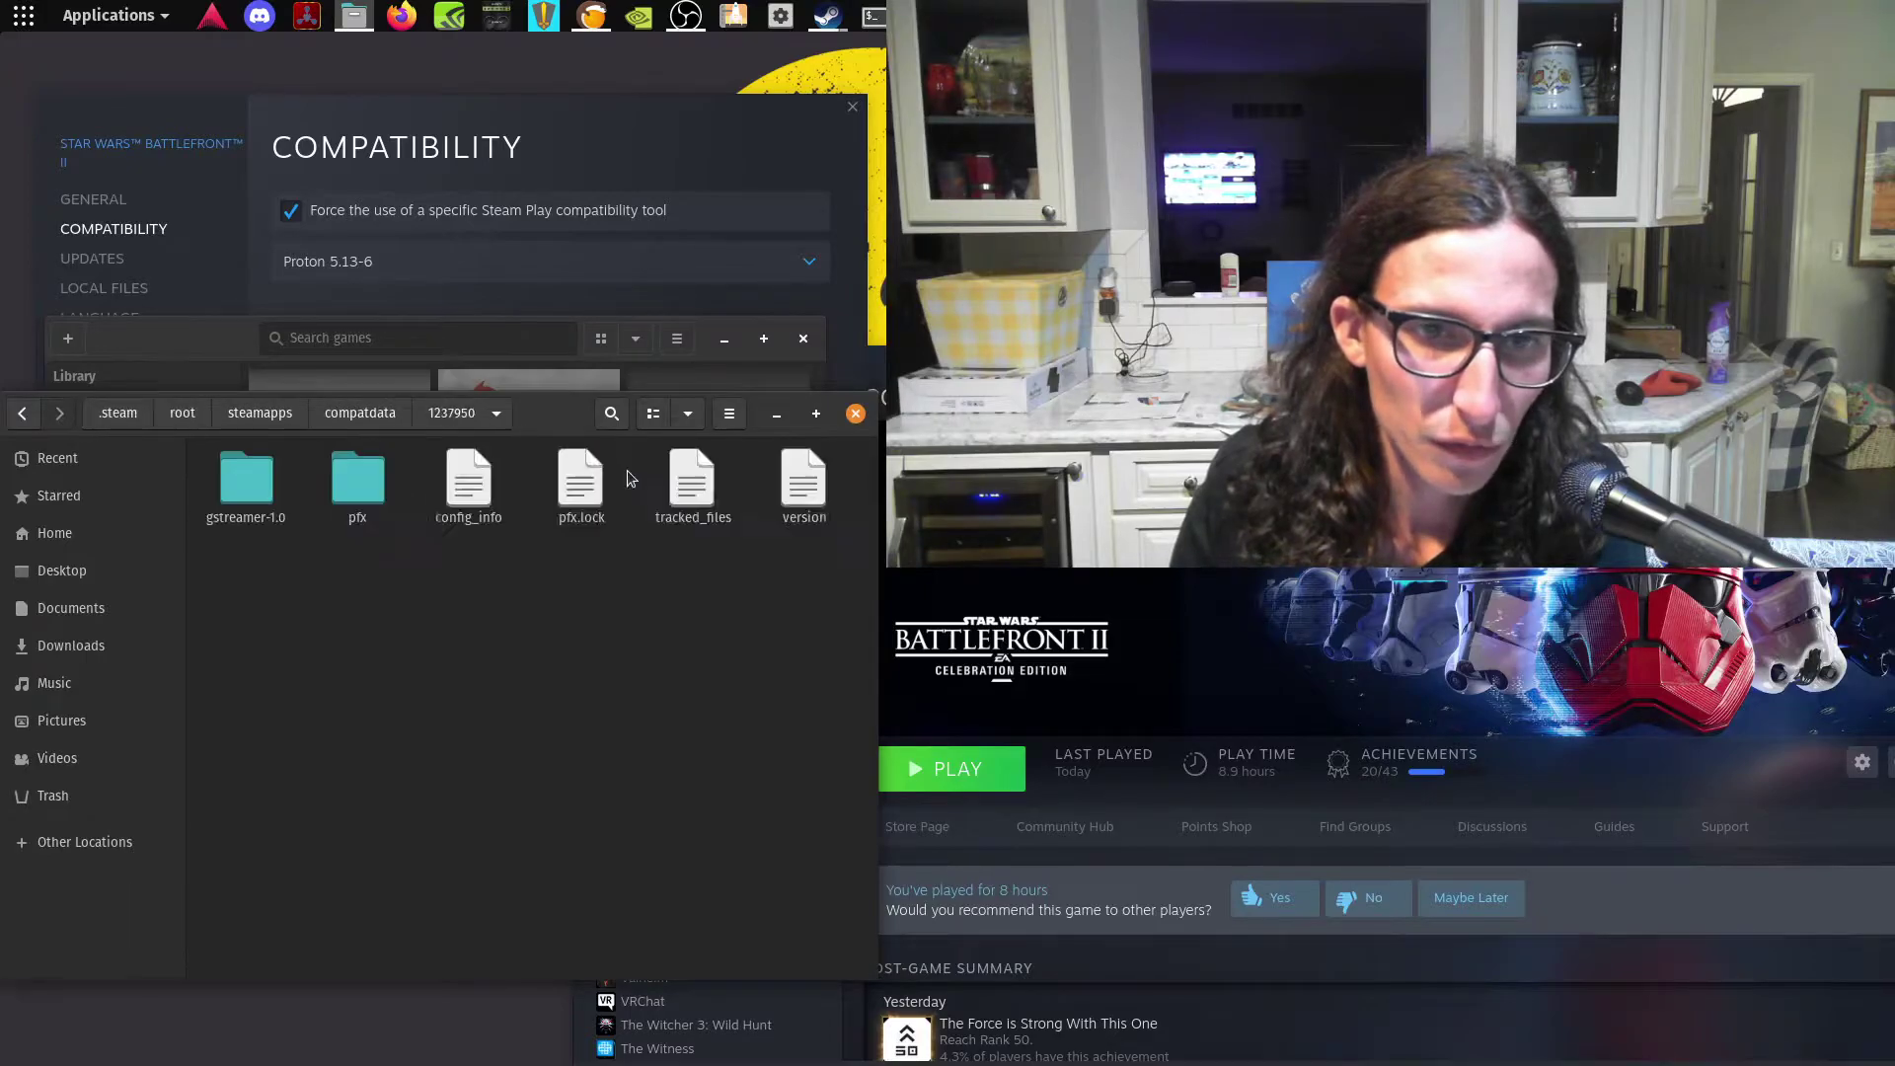
left_click(382, 474)
double_click(383, 473)
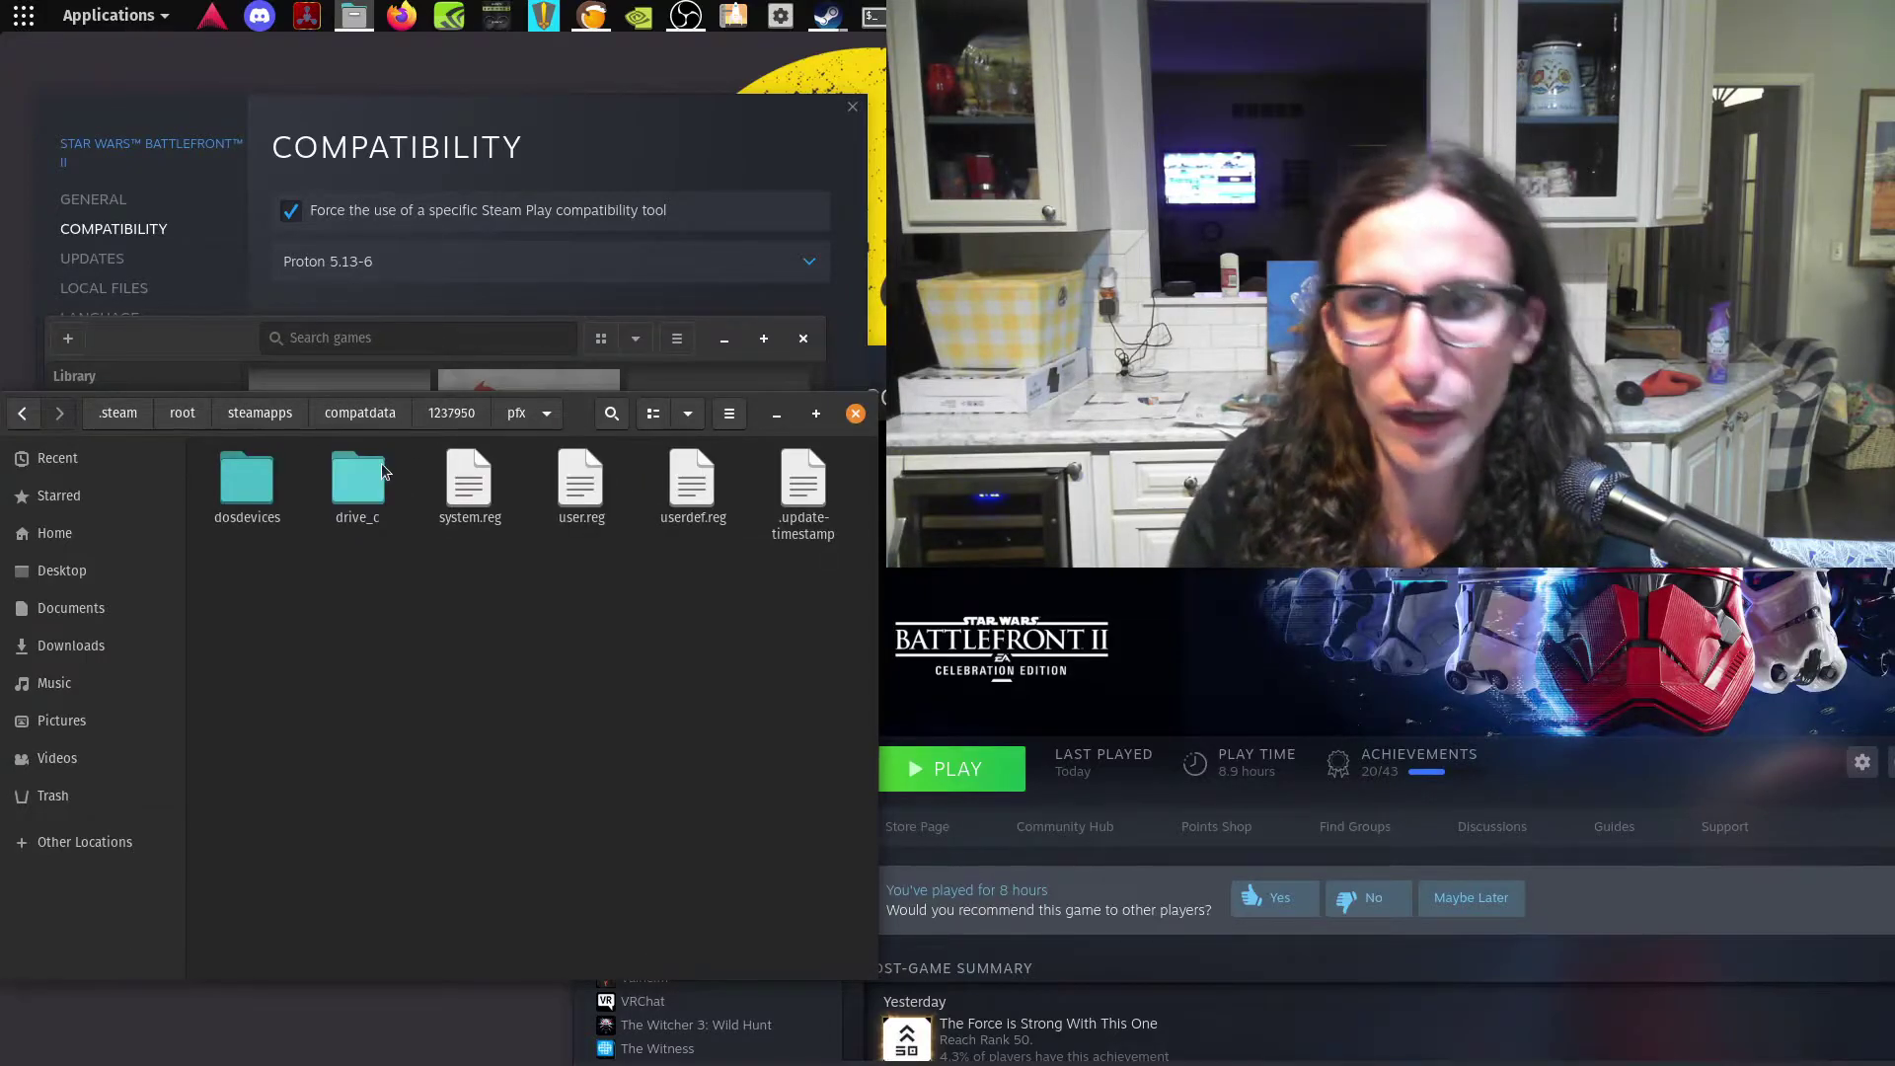
double_click(383, 471)
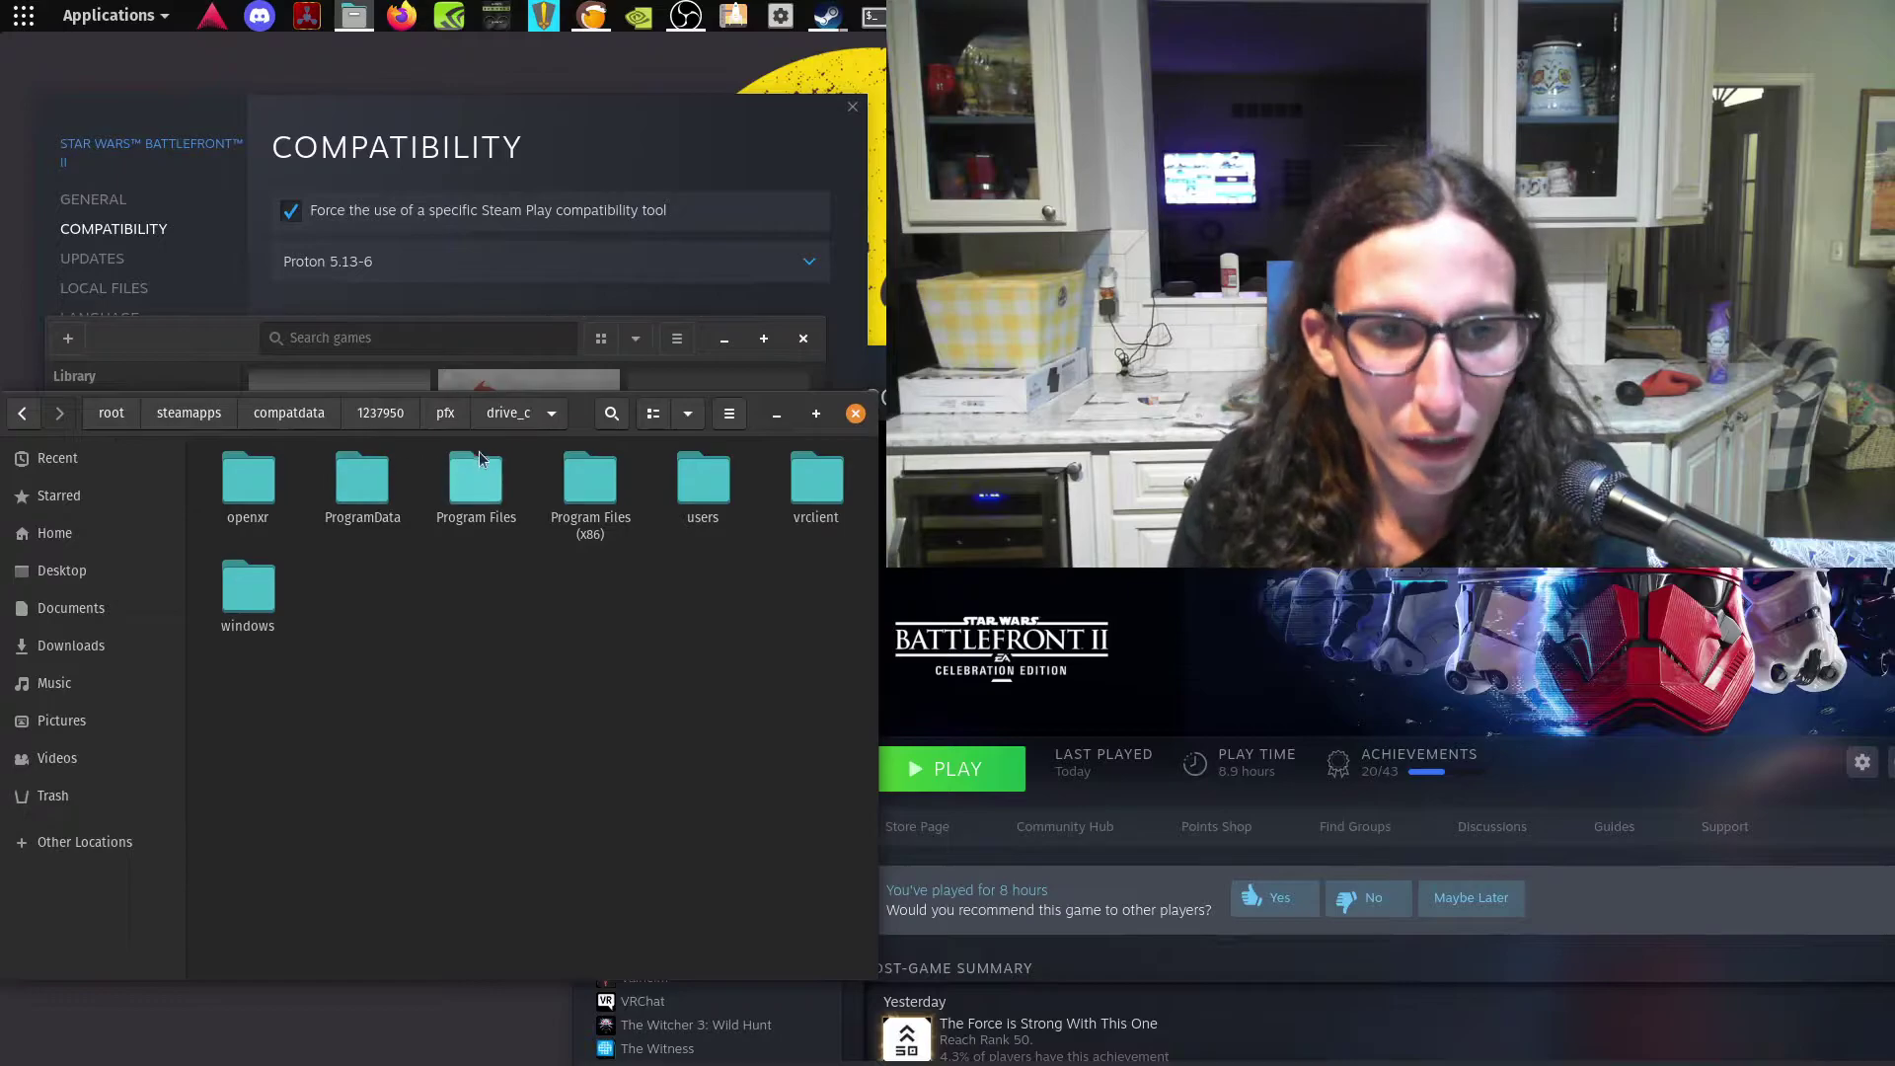
double_click(590, 488)
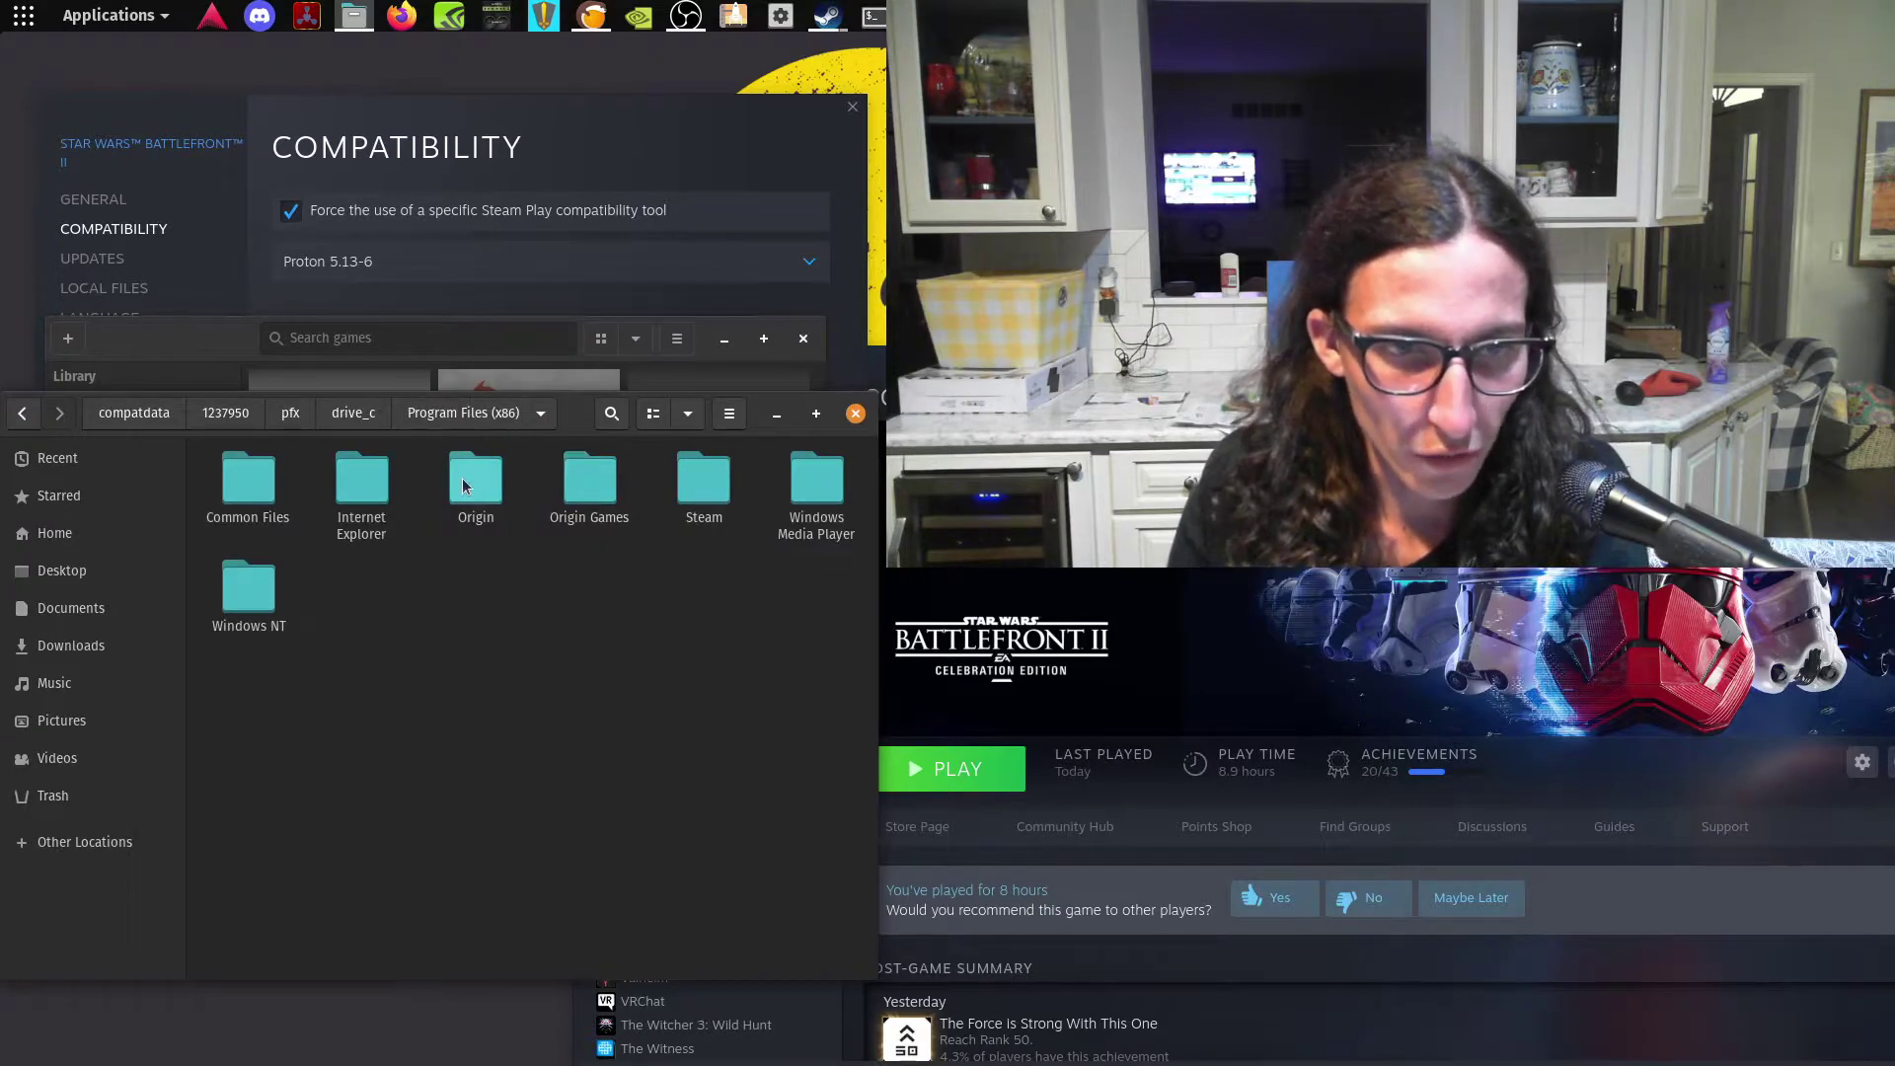
- Select the Origin folder in Program Files (x86)
left_click(464, 485)
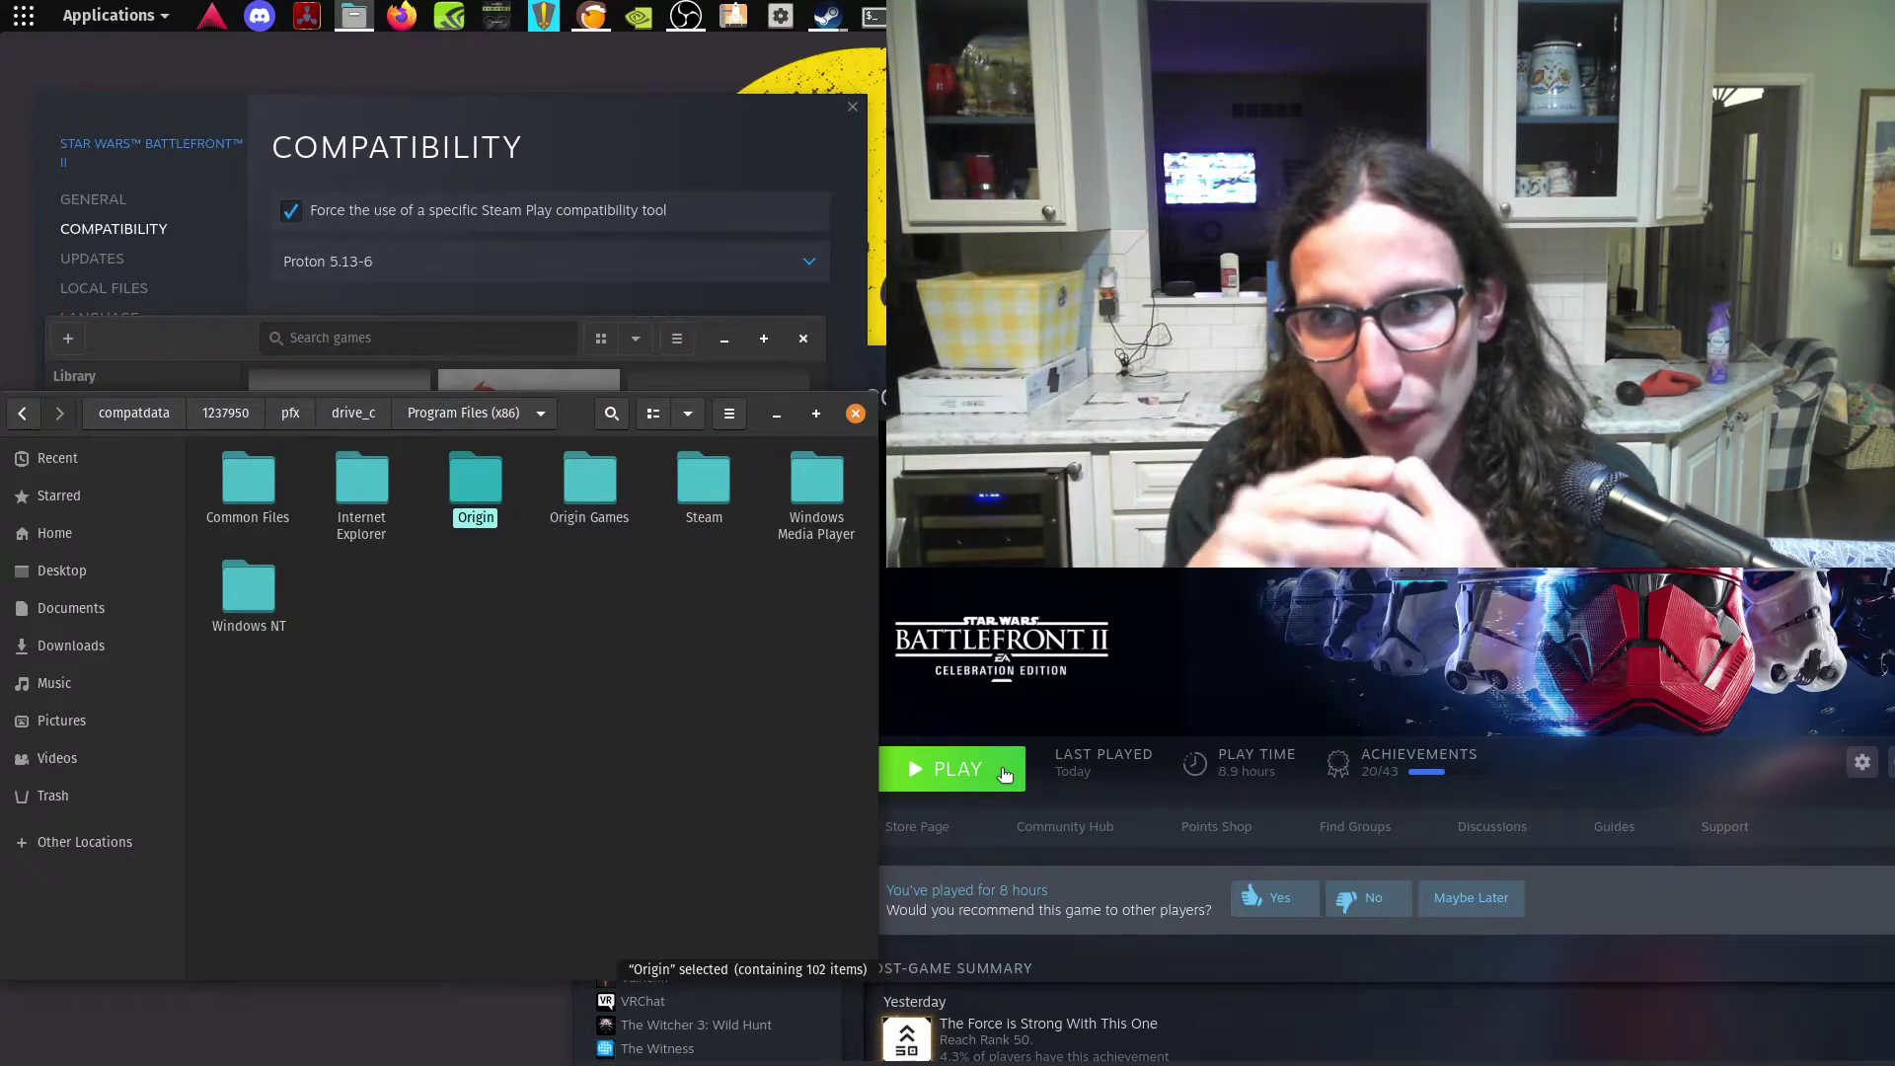
- Open the Origin folder to view its files, then return to Program Files (x86)
double_click(474, 485)
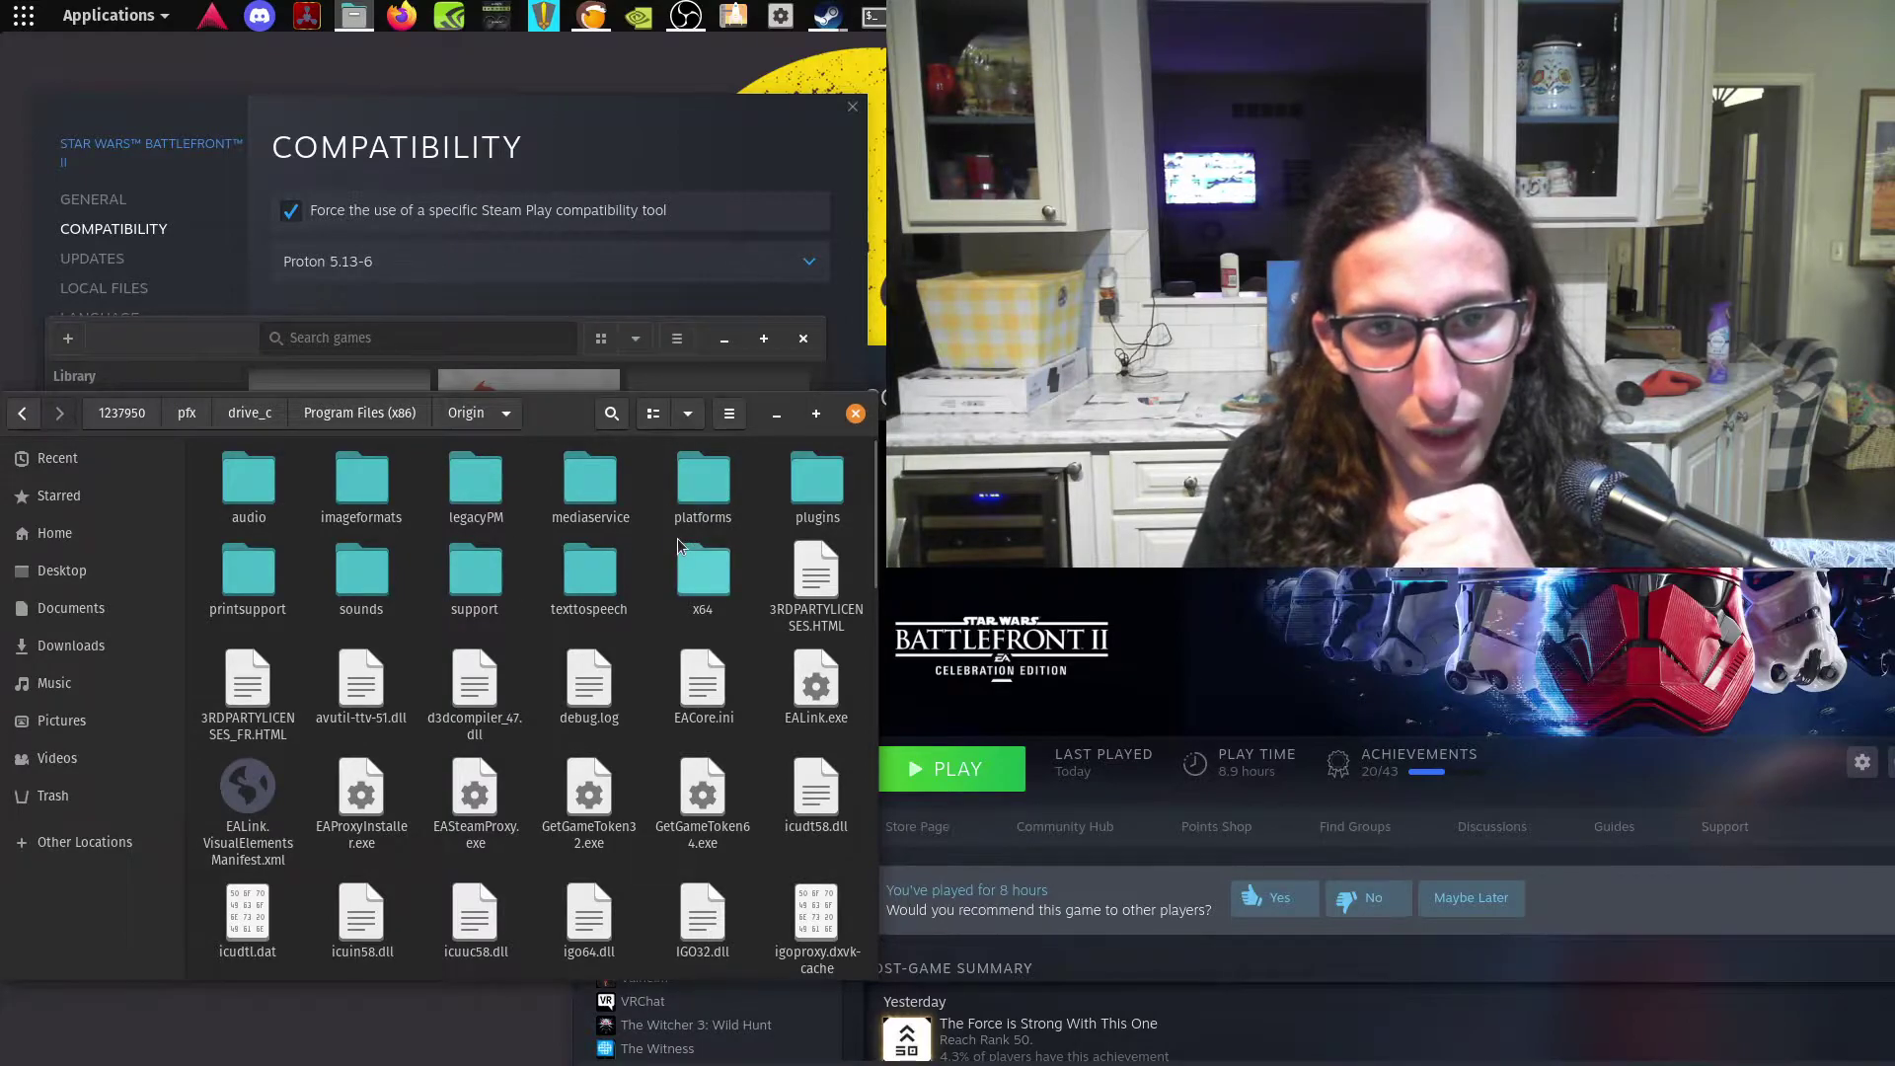
left_click(22, 412)
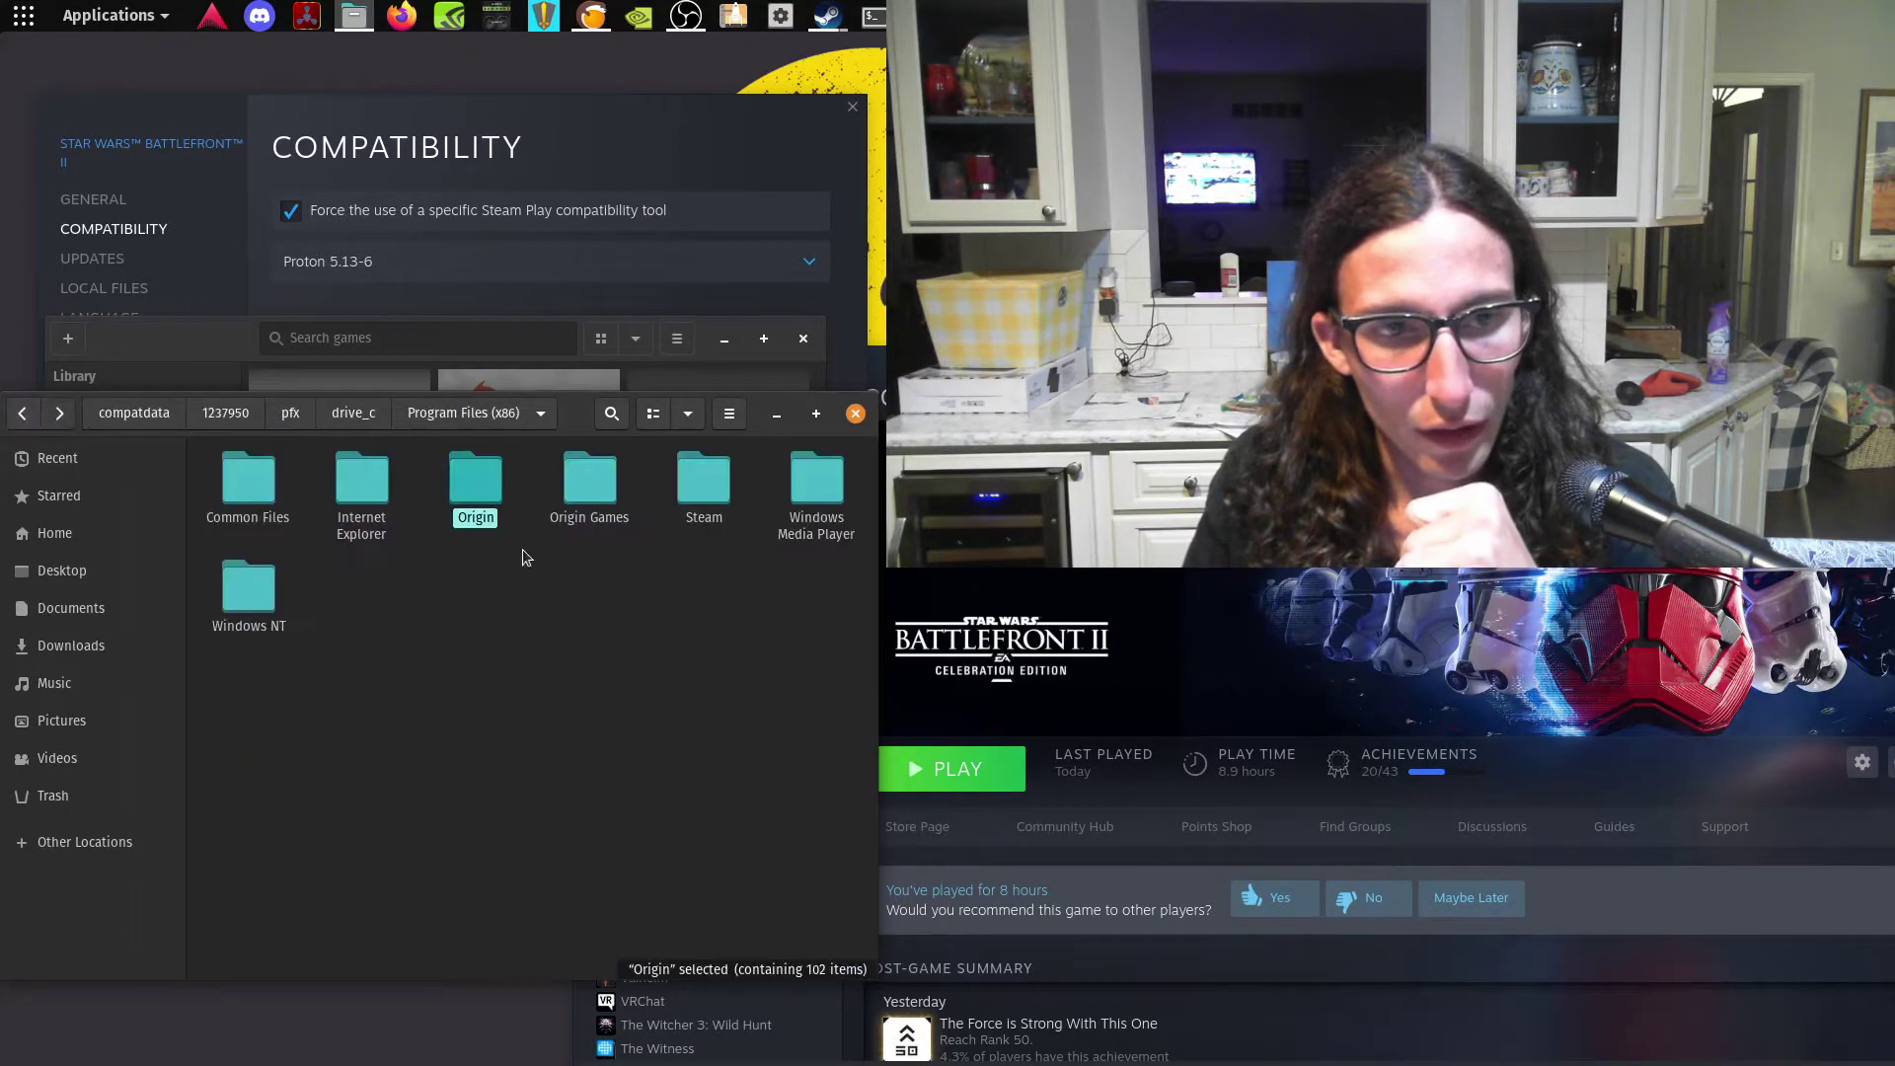
left_click(457, 609)
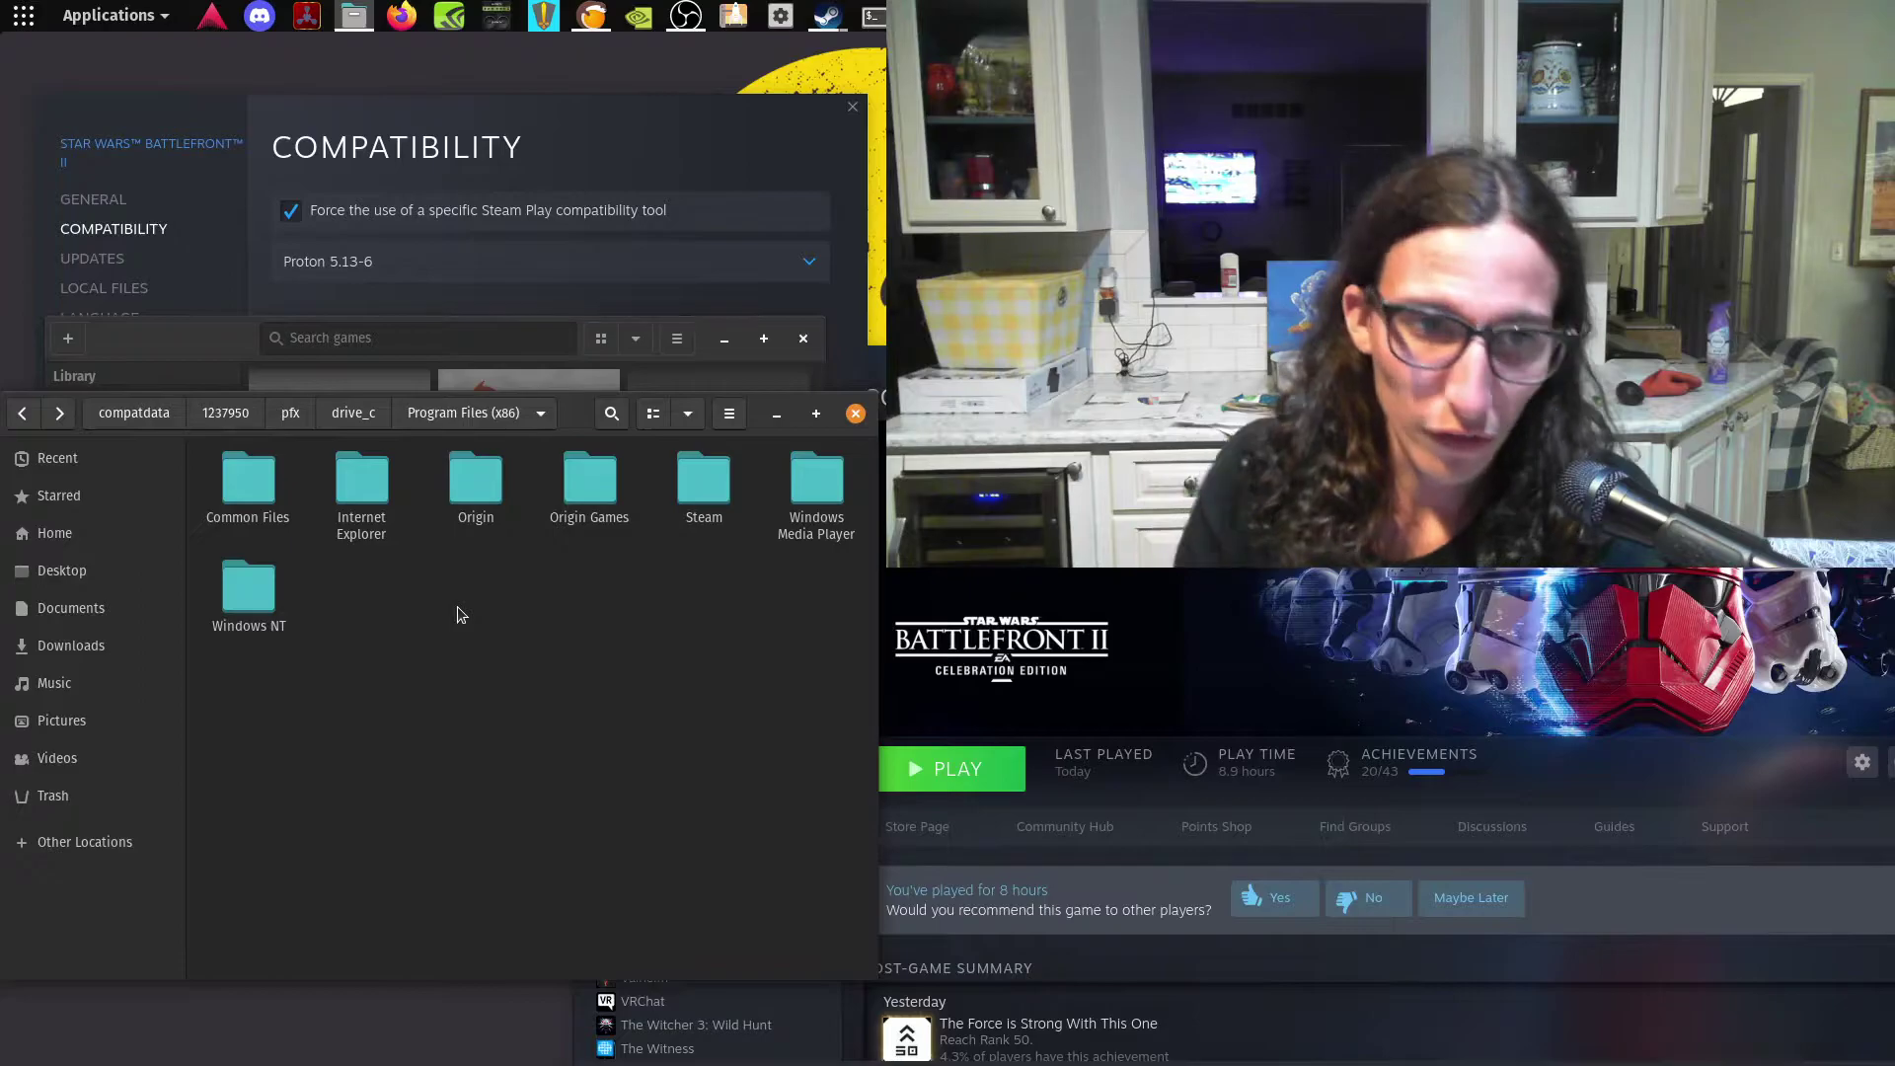
- Raise Lutris and inspect the existing m entry's options without changing anything
left_click(176, 325)
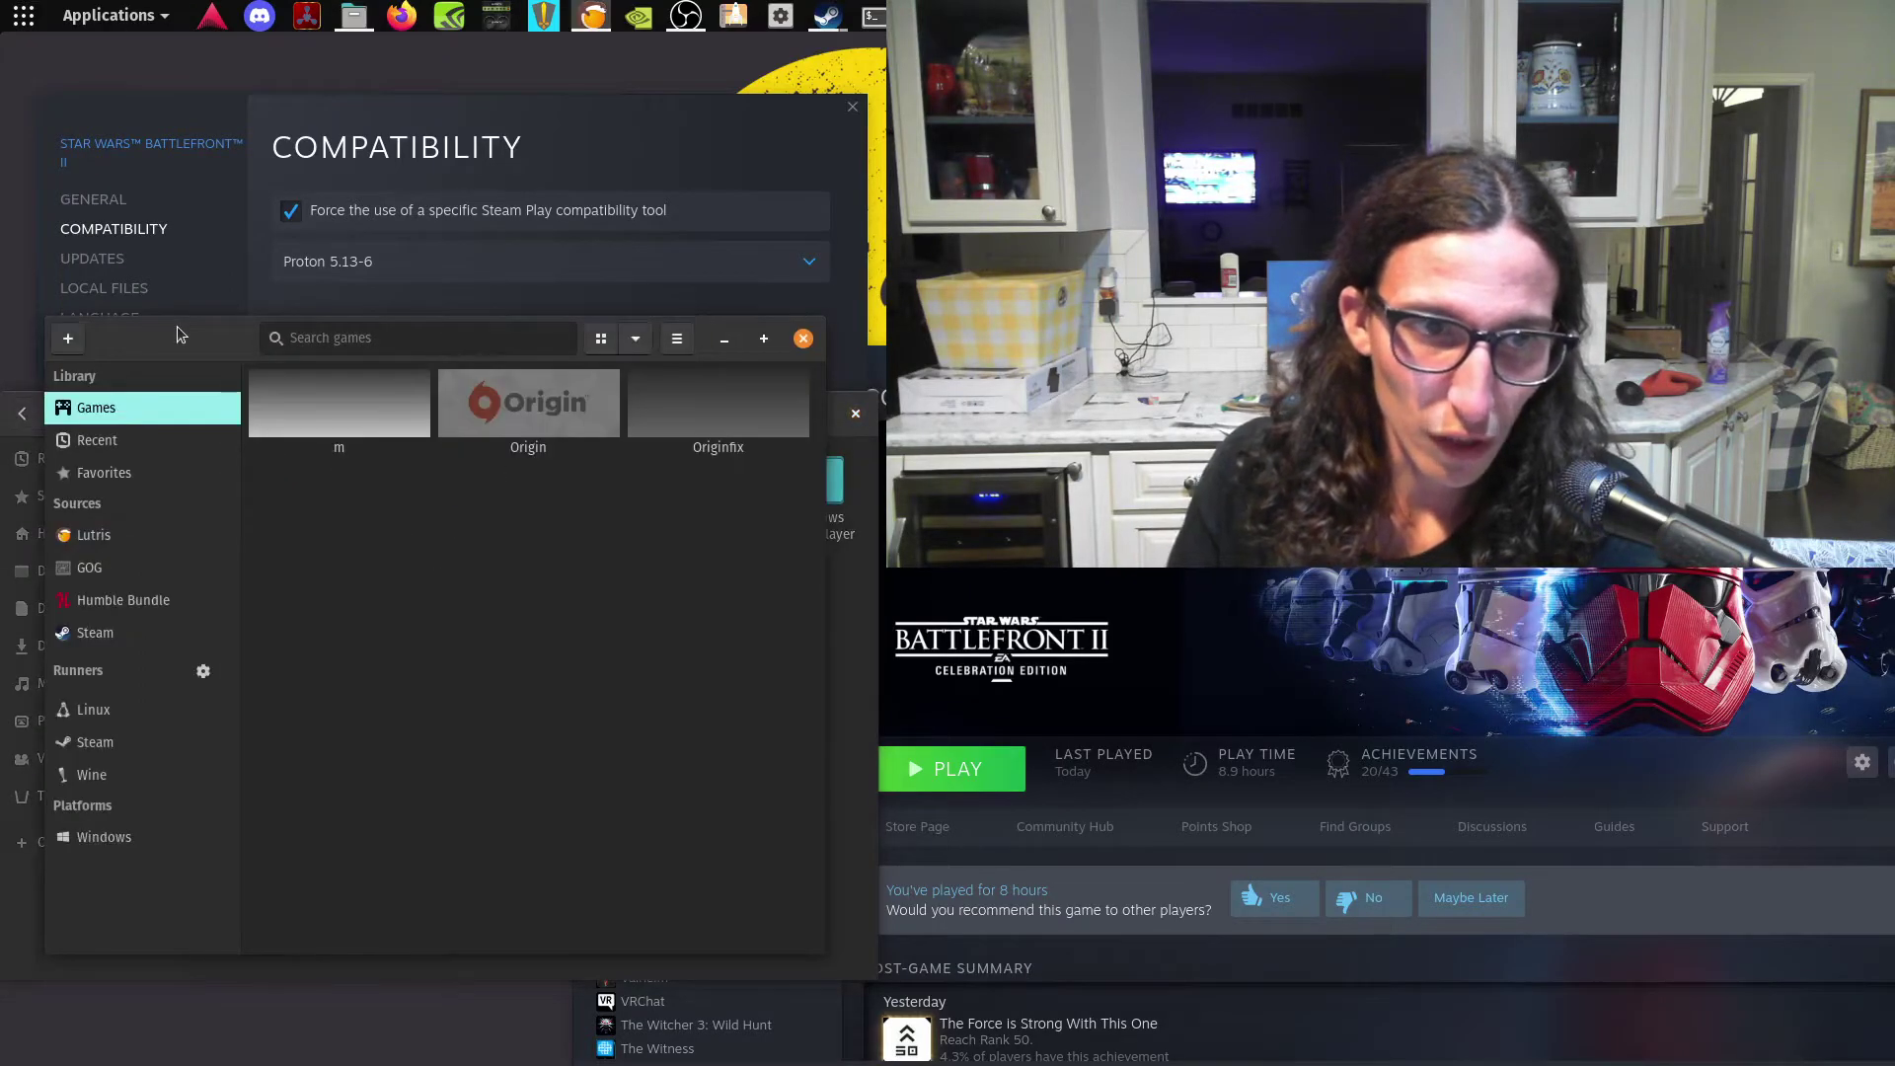
left_click(409, 415)
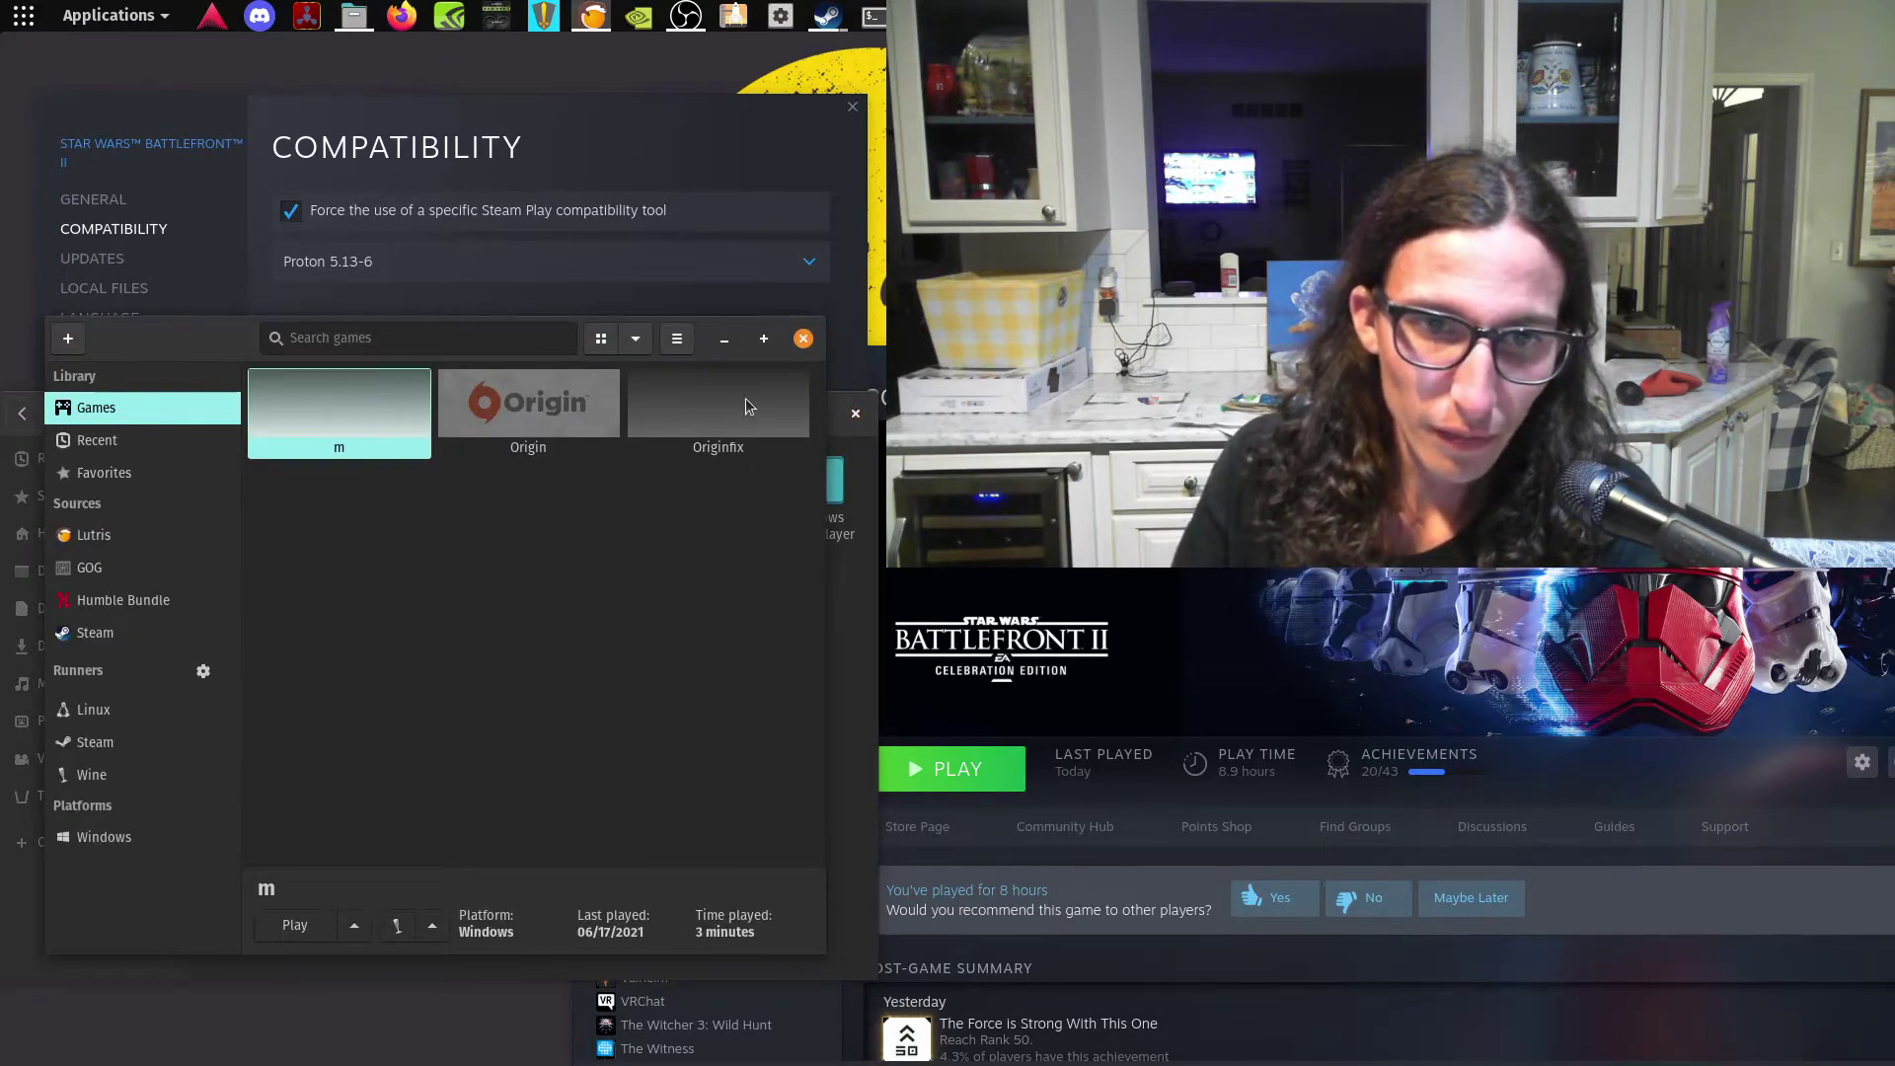
right_click(400, 396)
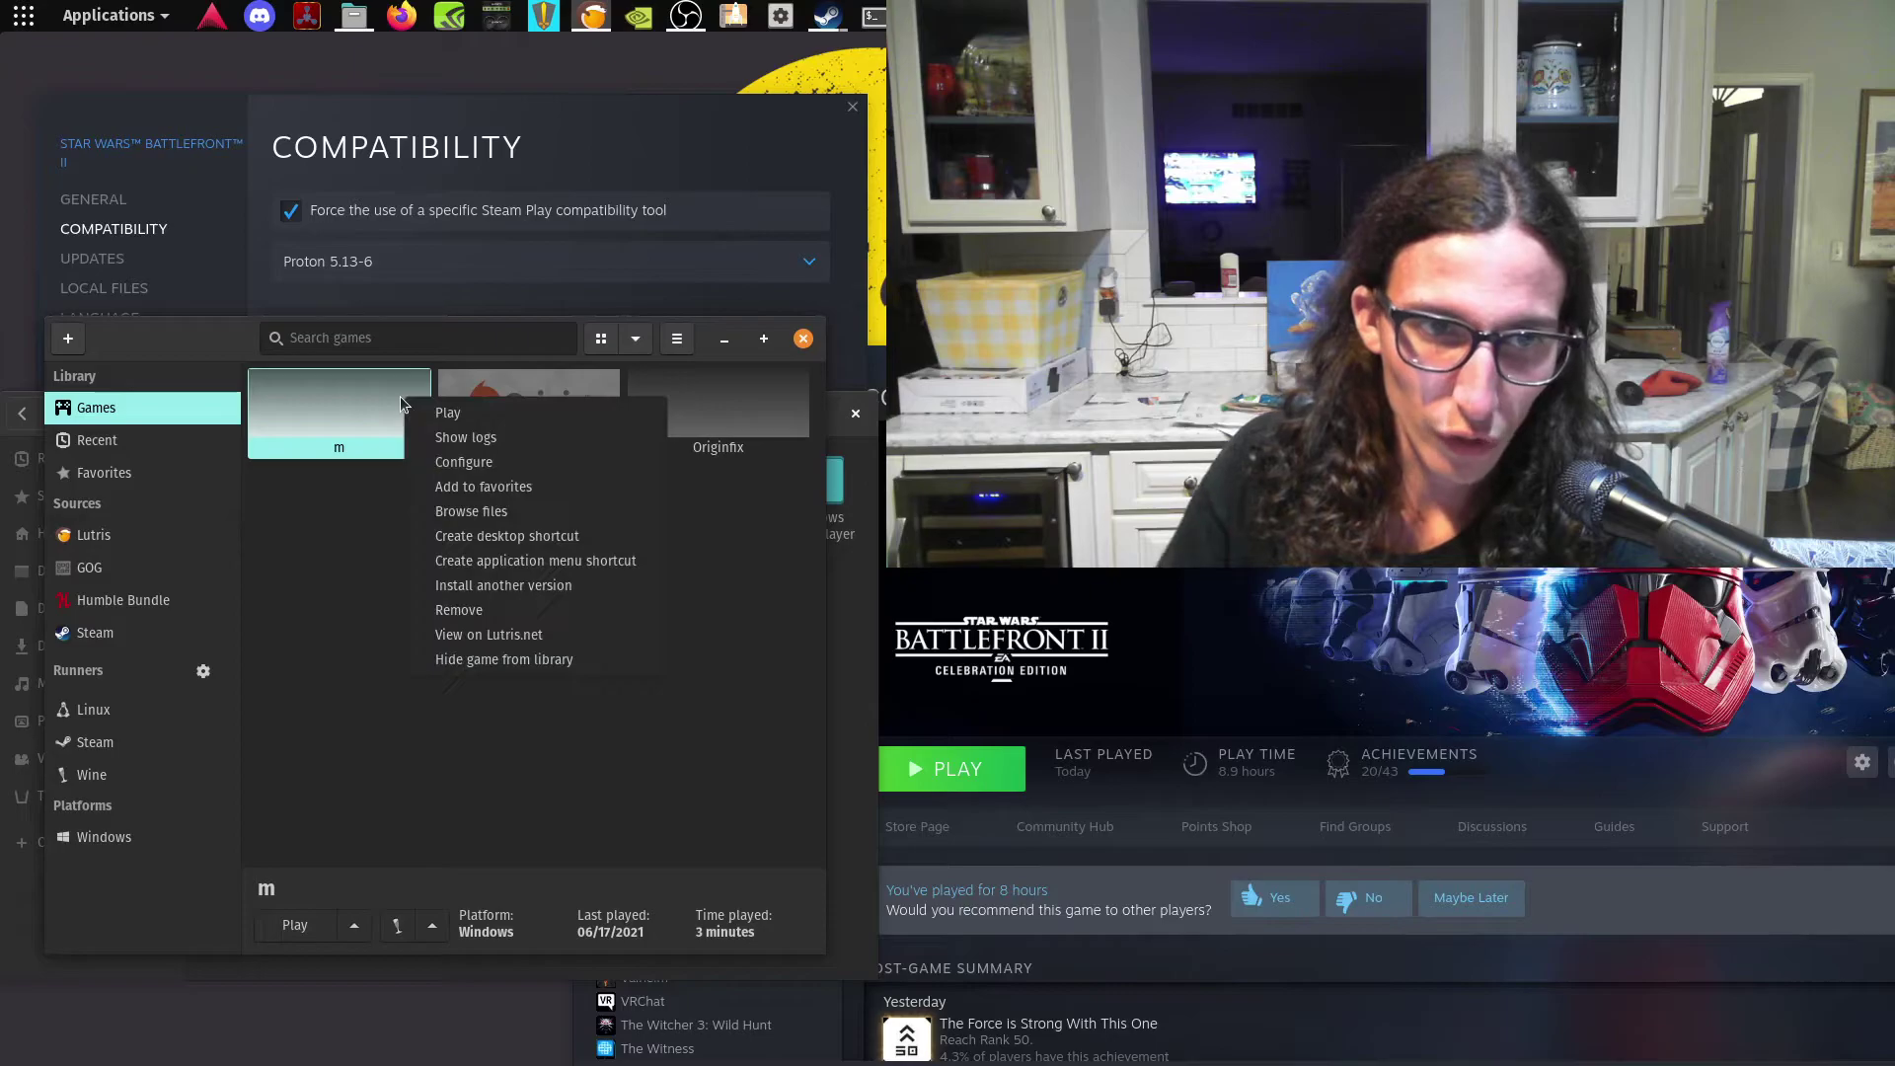
left_click(325, 583)
left_click(325, 582)
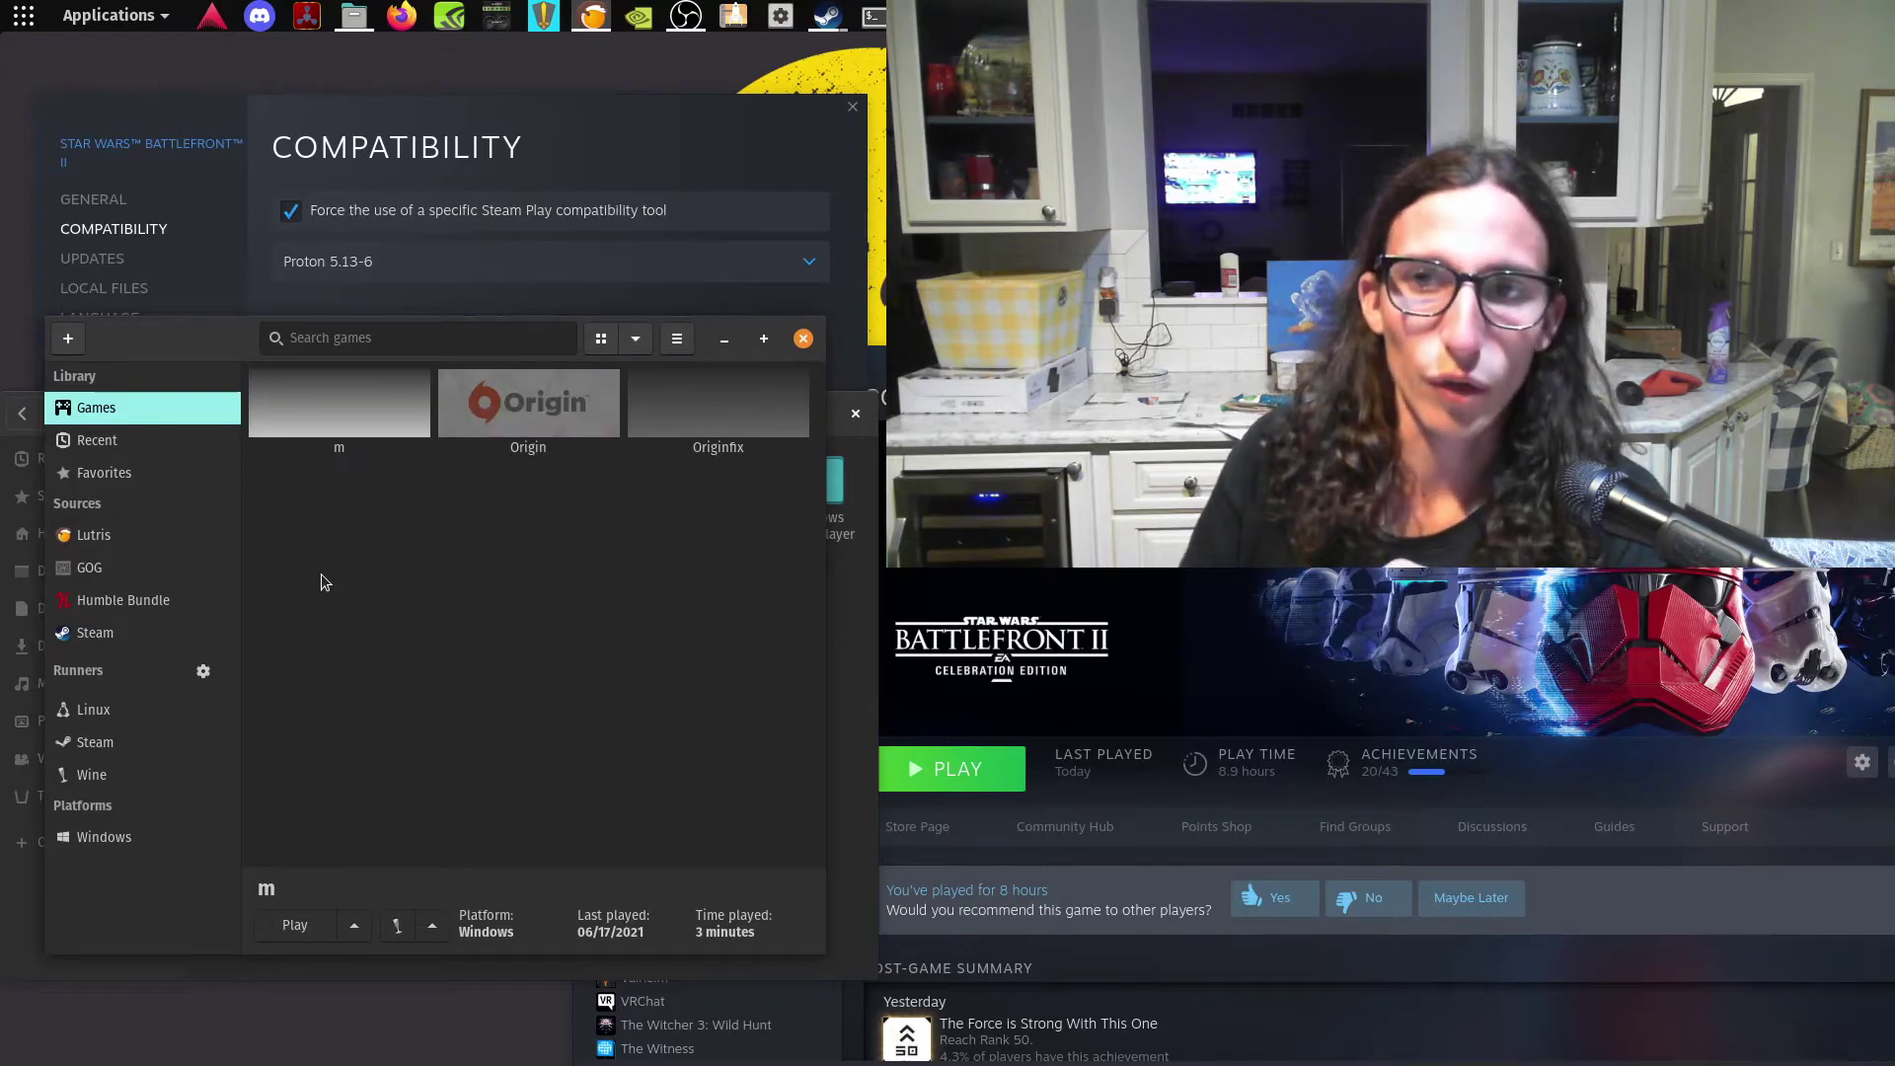
- Start a new Lutris game entry and name it originfix2
left_click(59, 339)
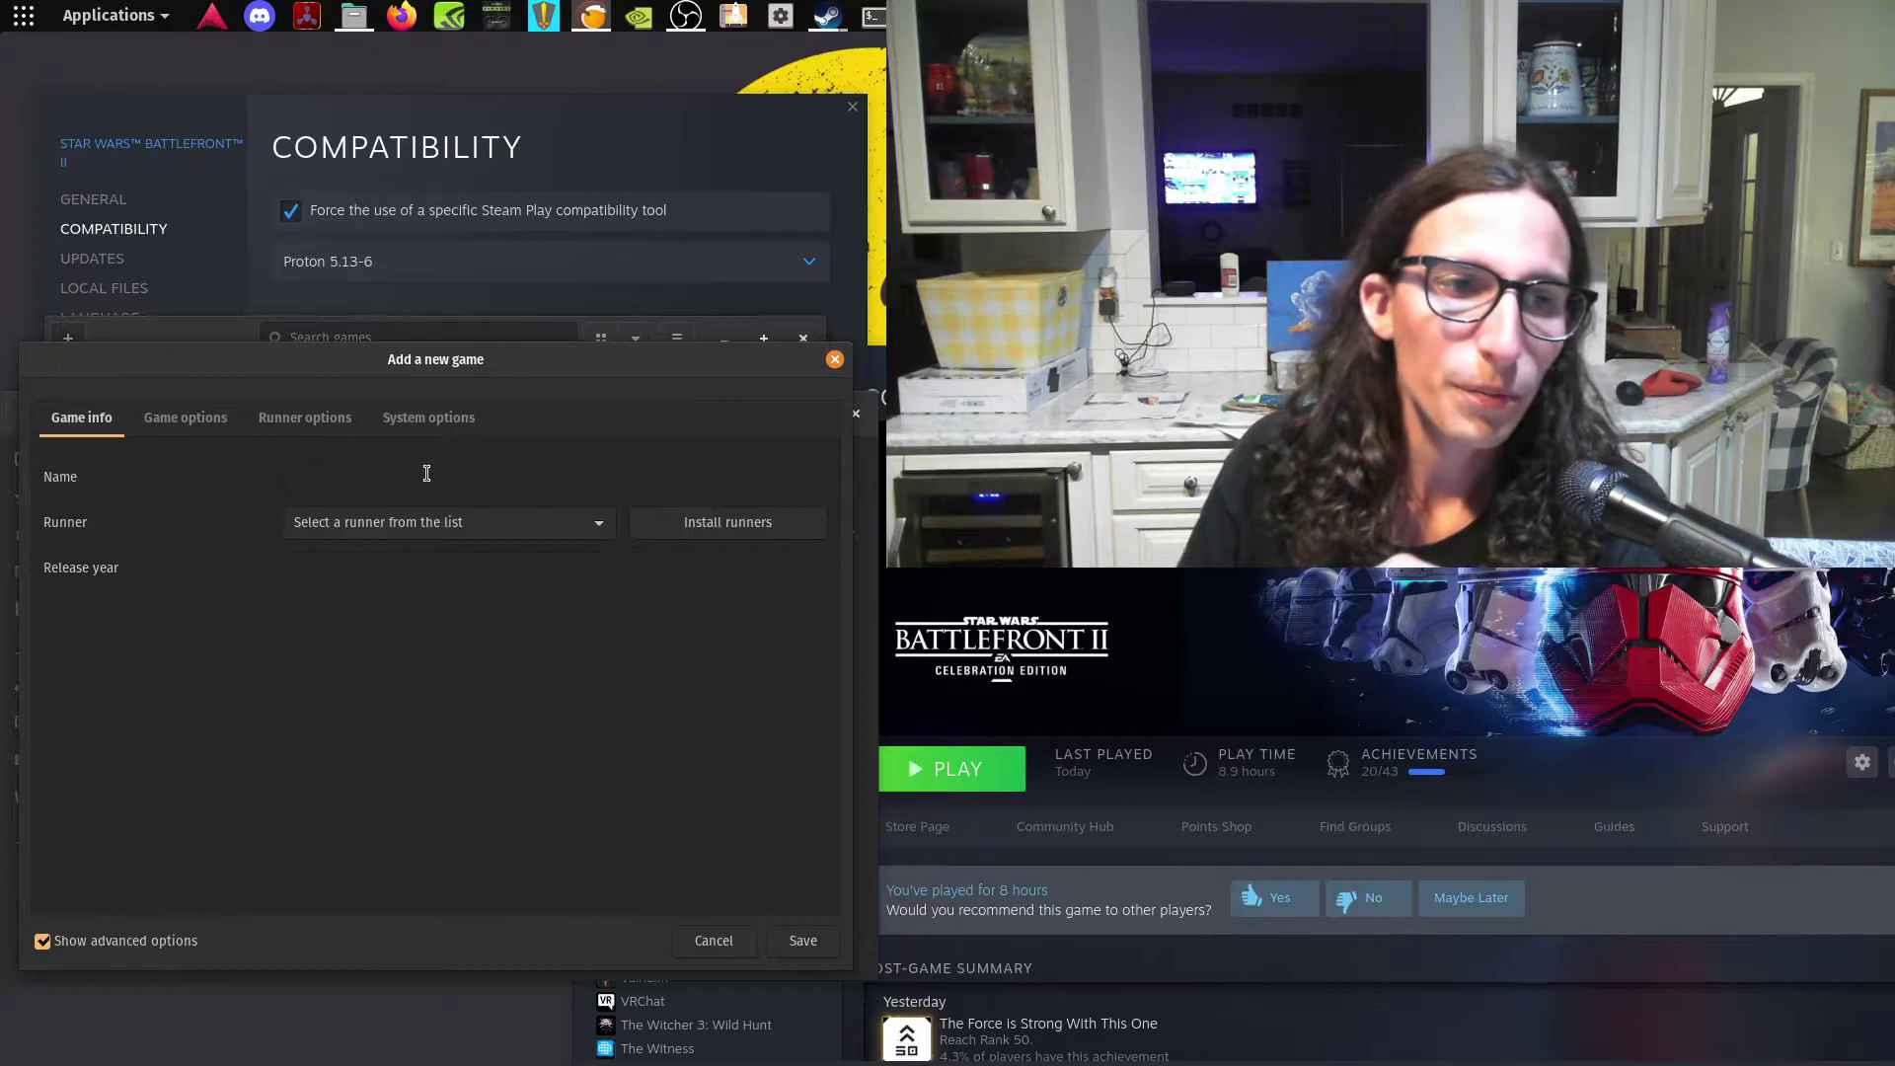
left_click(542, 483)
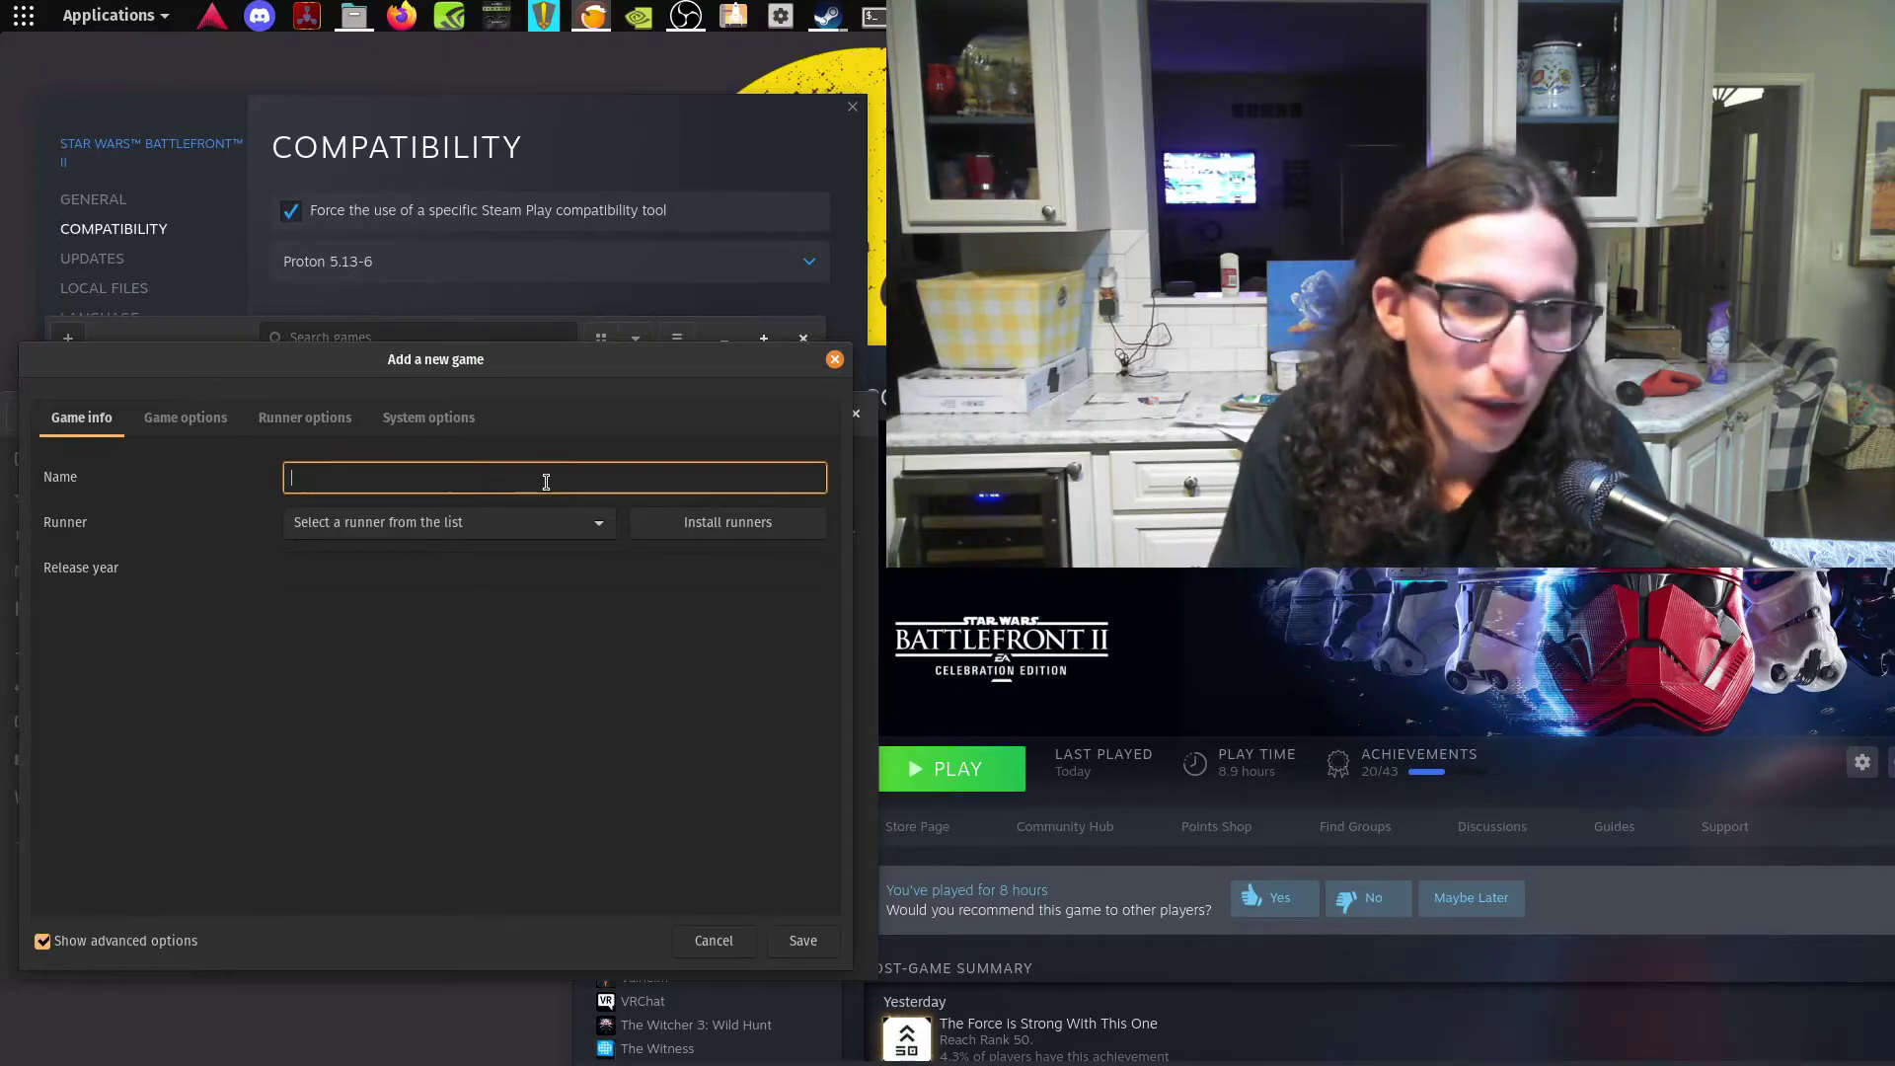
type("originfix")
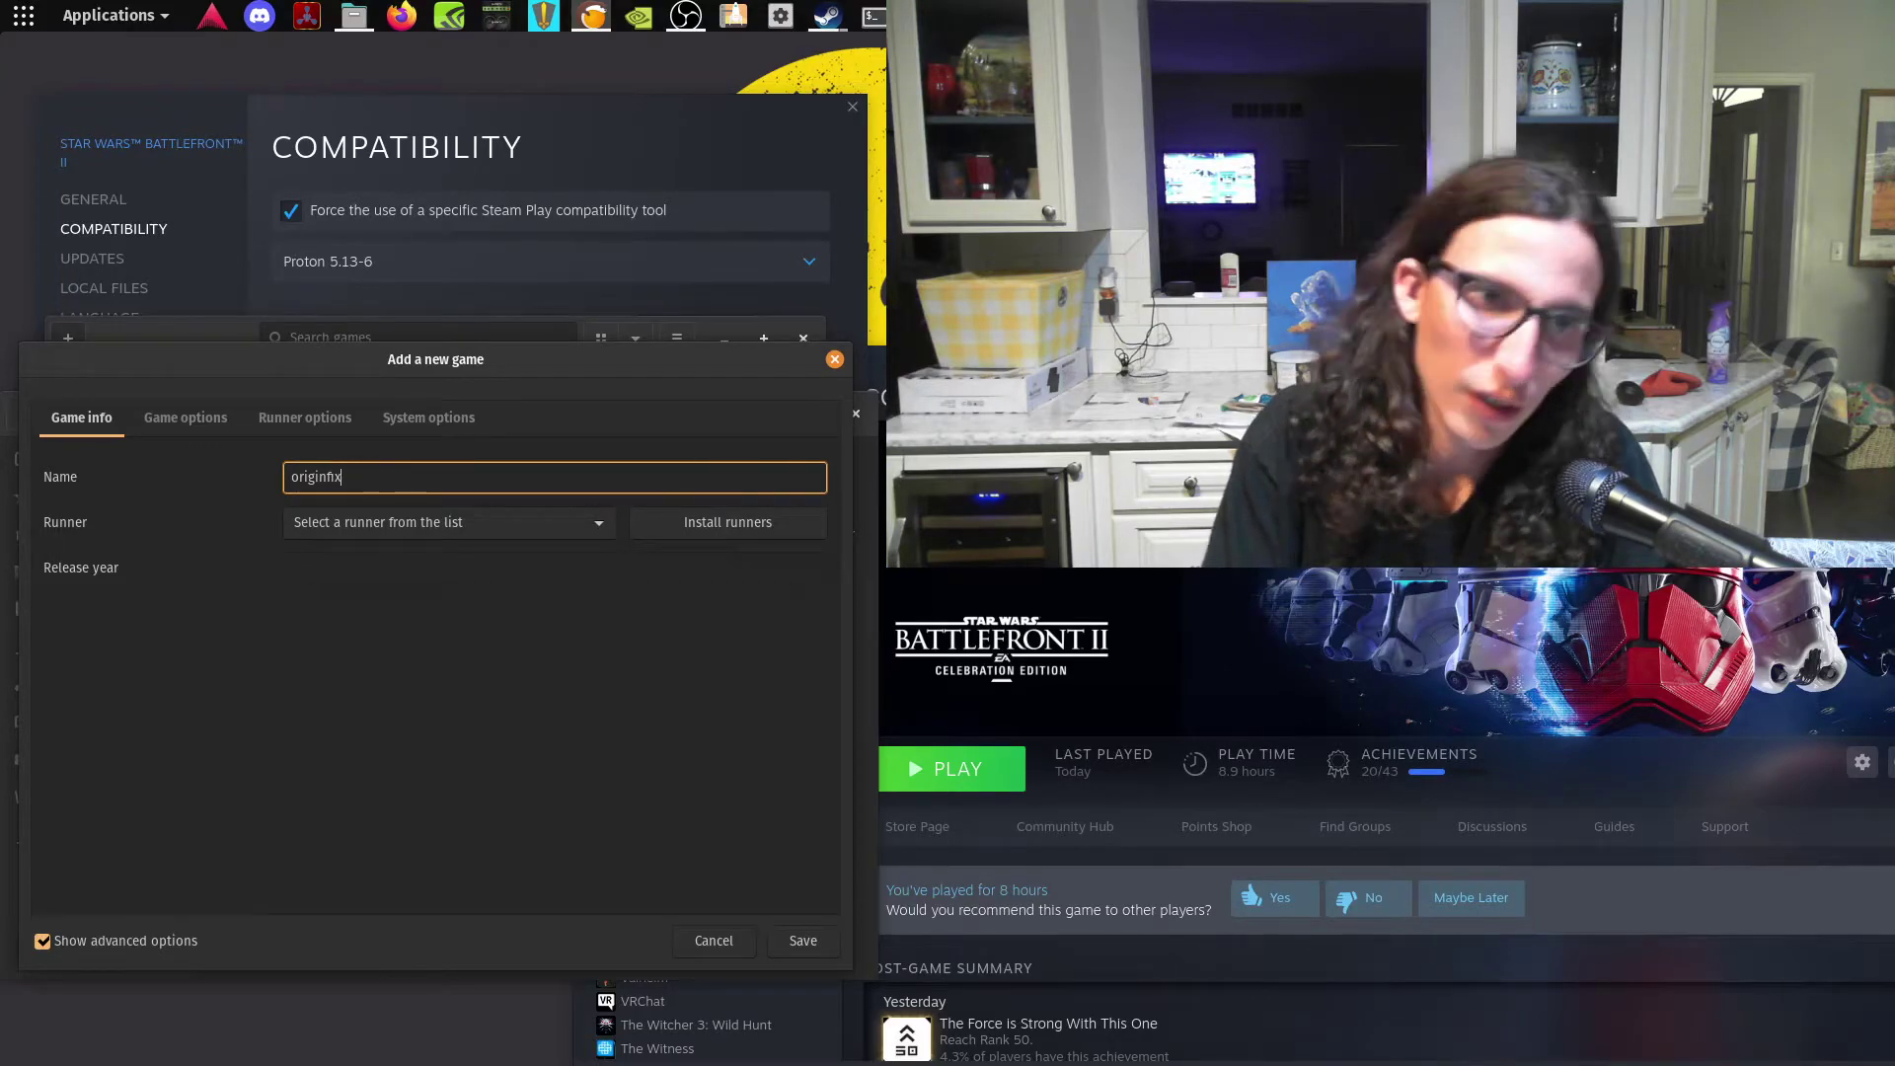
type("2")
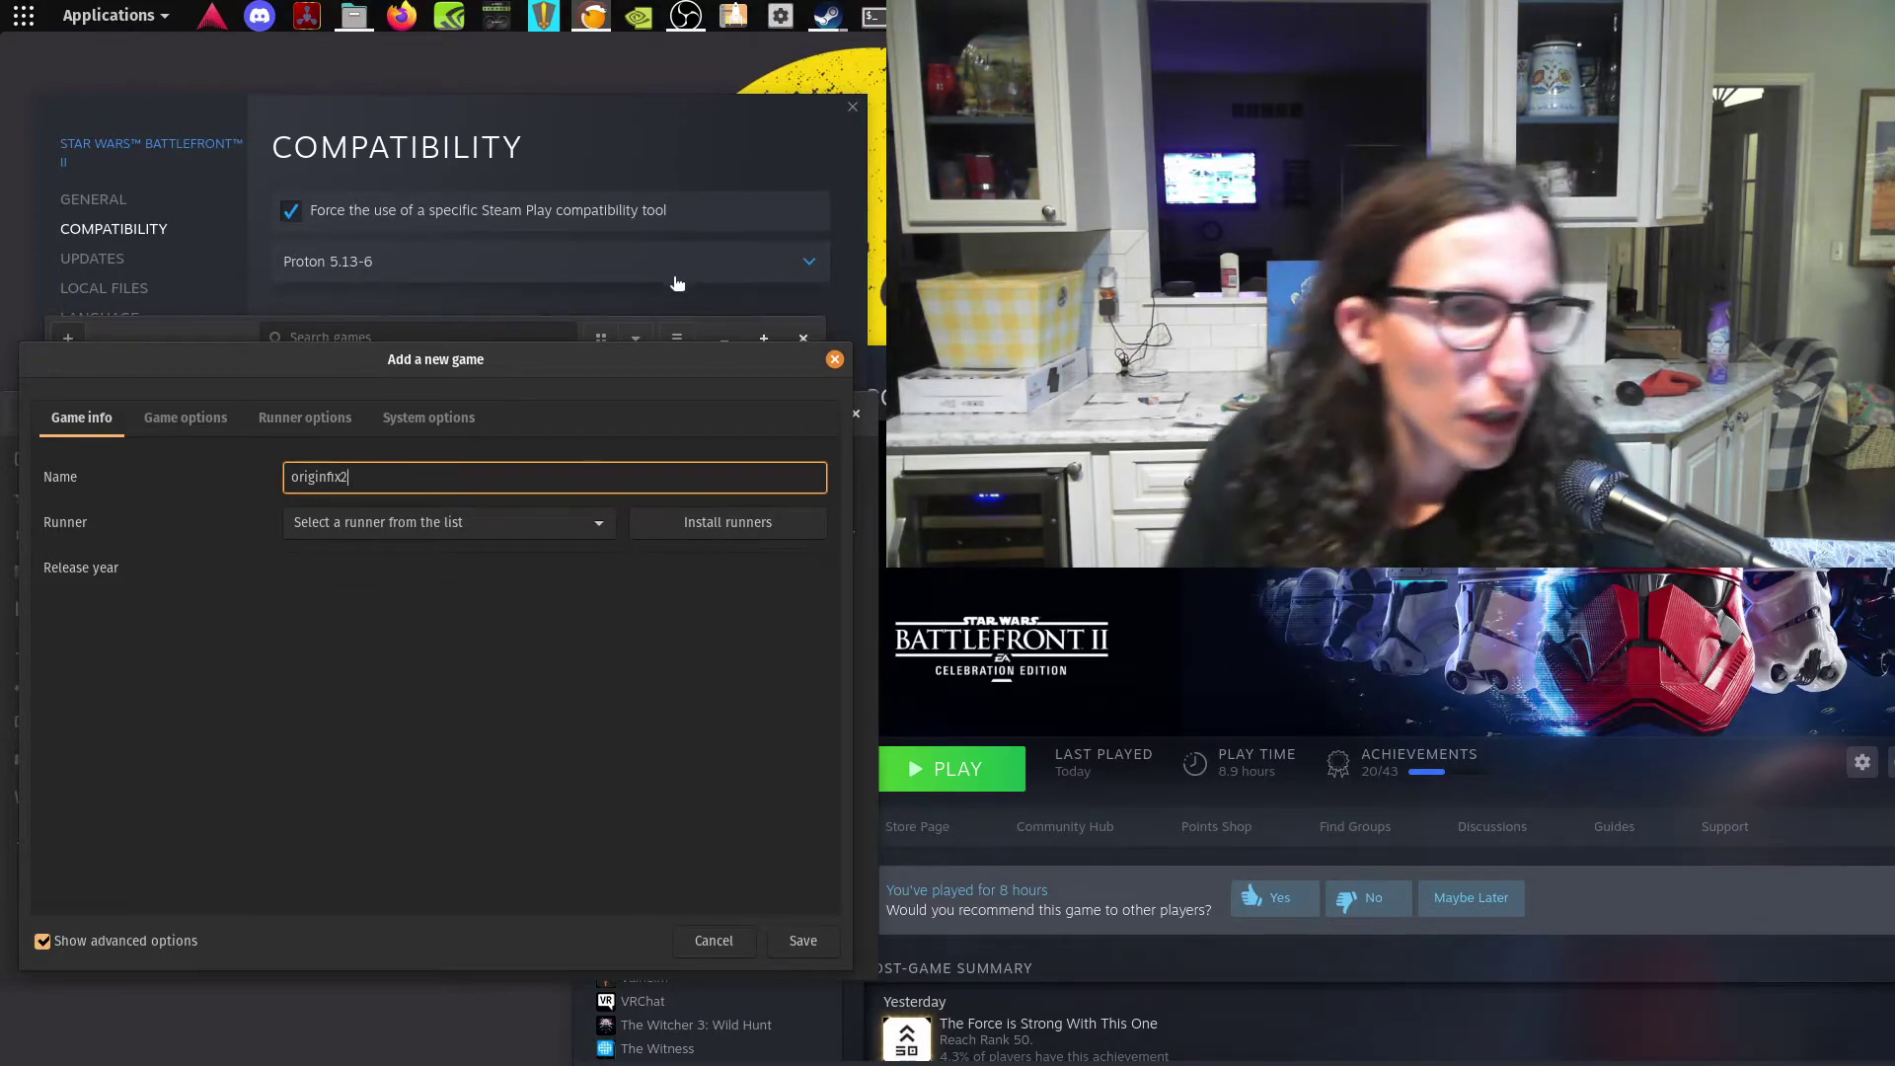
- Set the runner to Wine and look through the game options and runner tabs
left_click(398, 533)
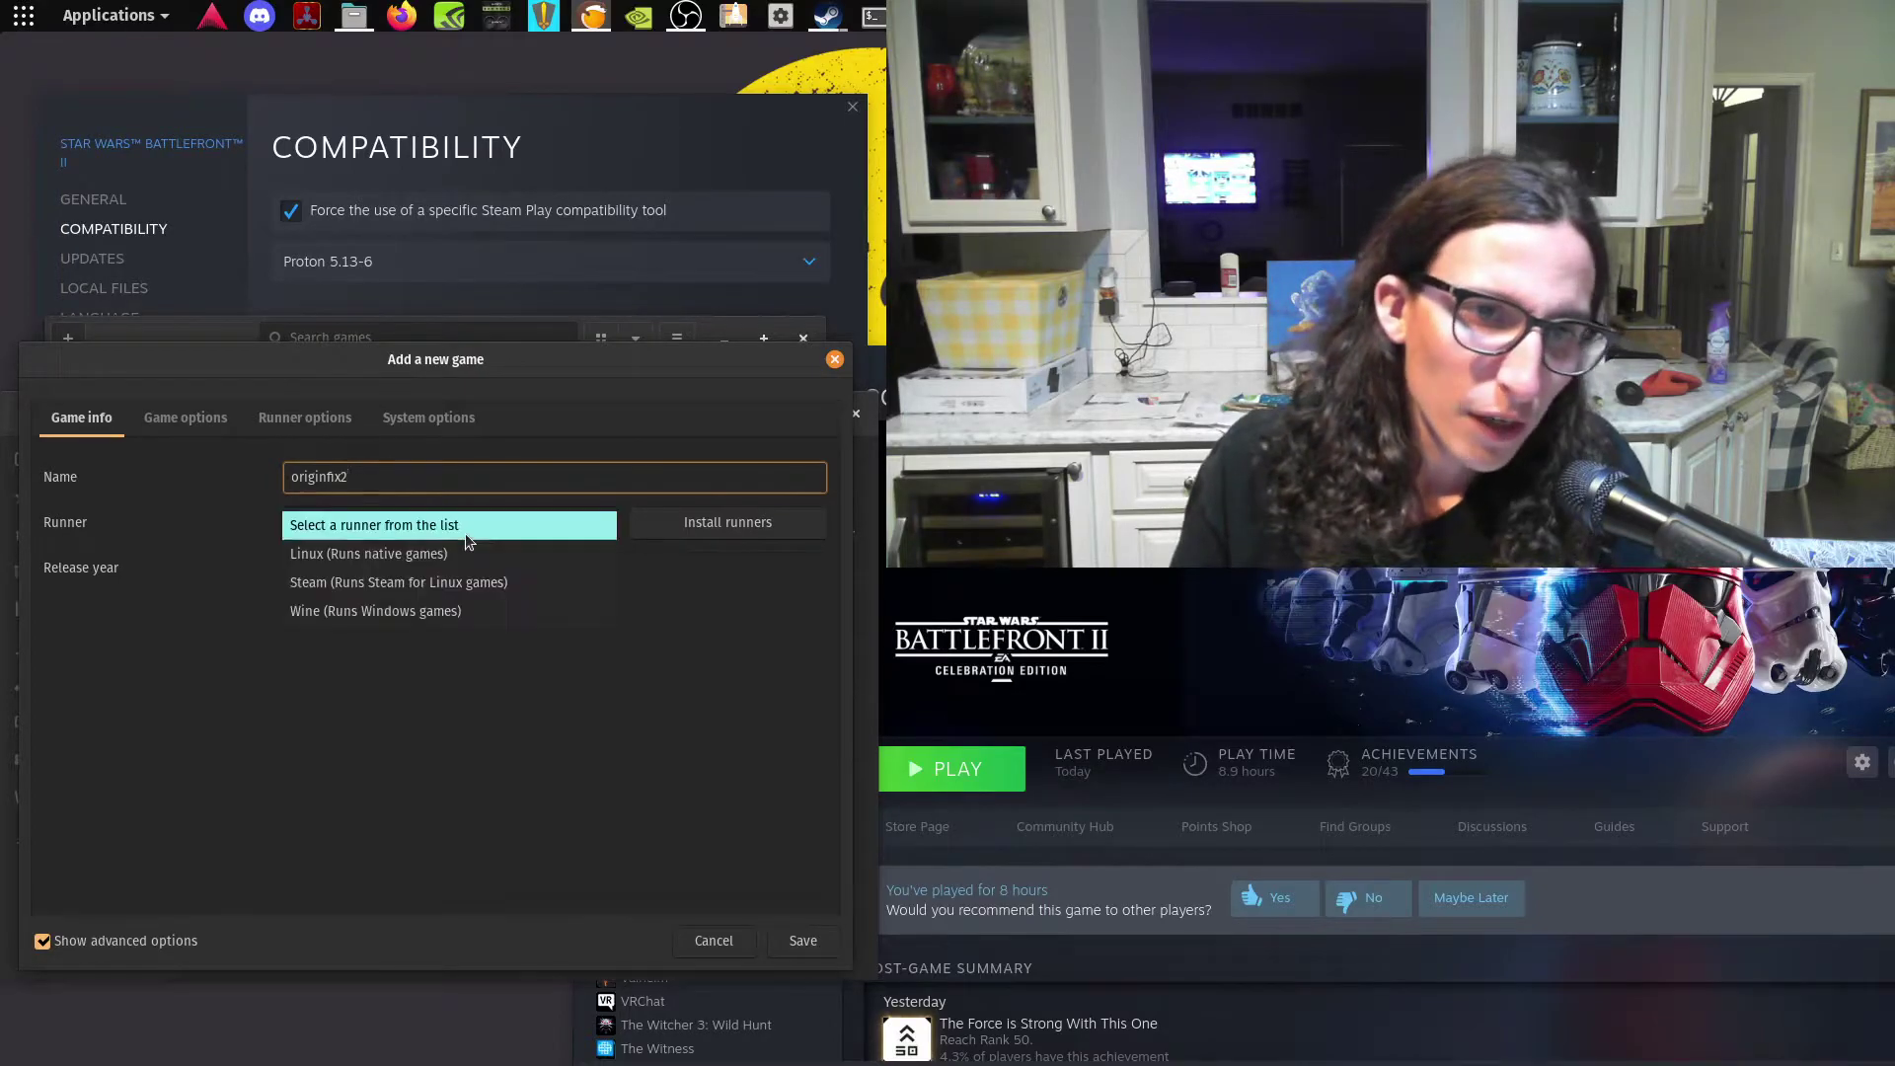
left_click(474, 613)
left_click(219, 432)
left_click(322, 422)
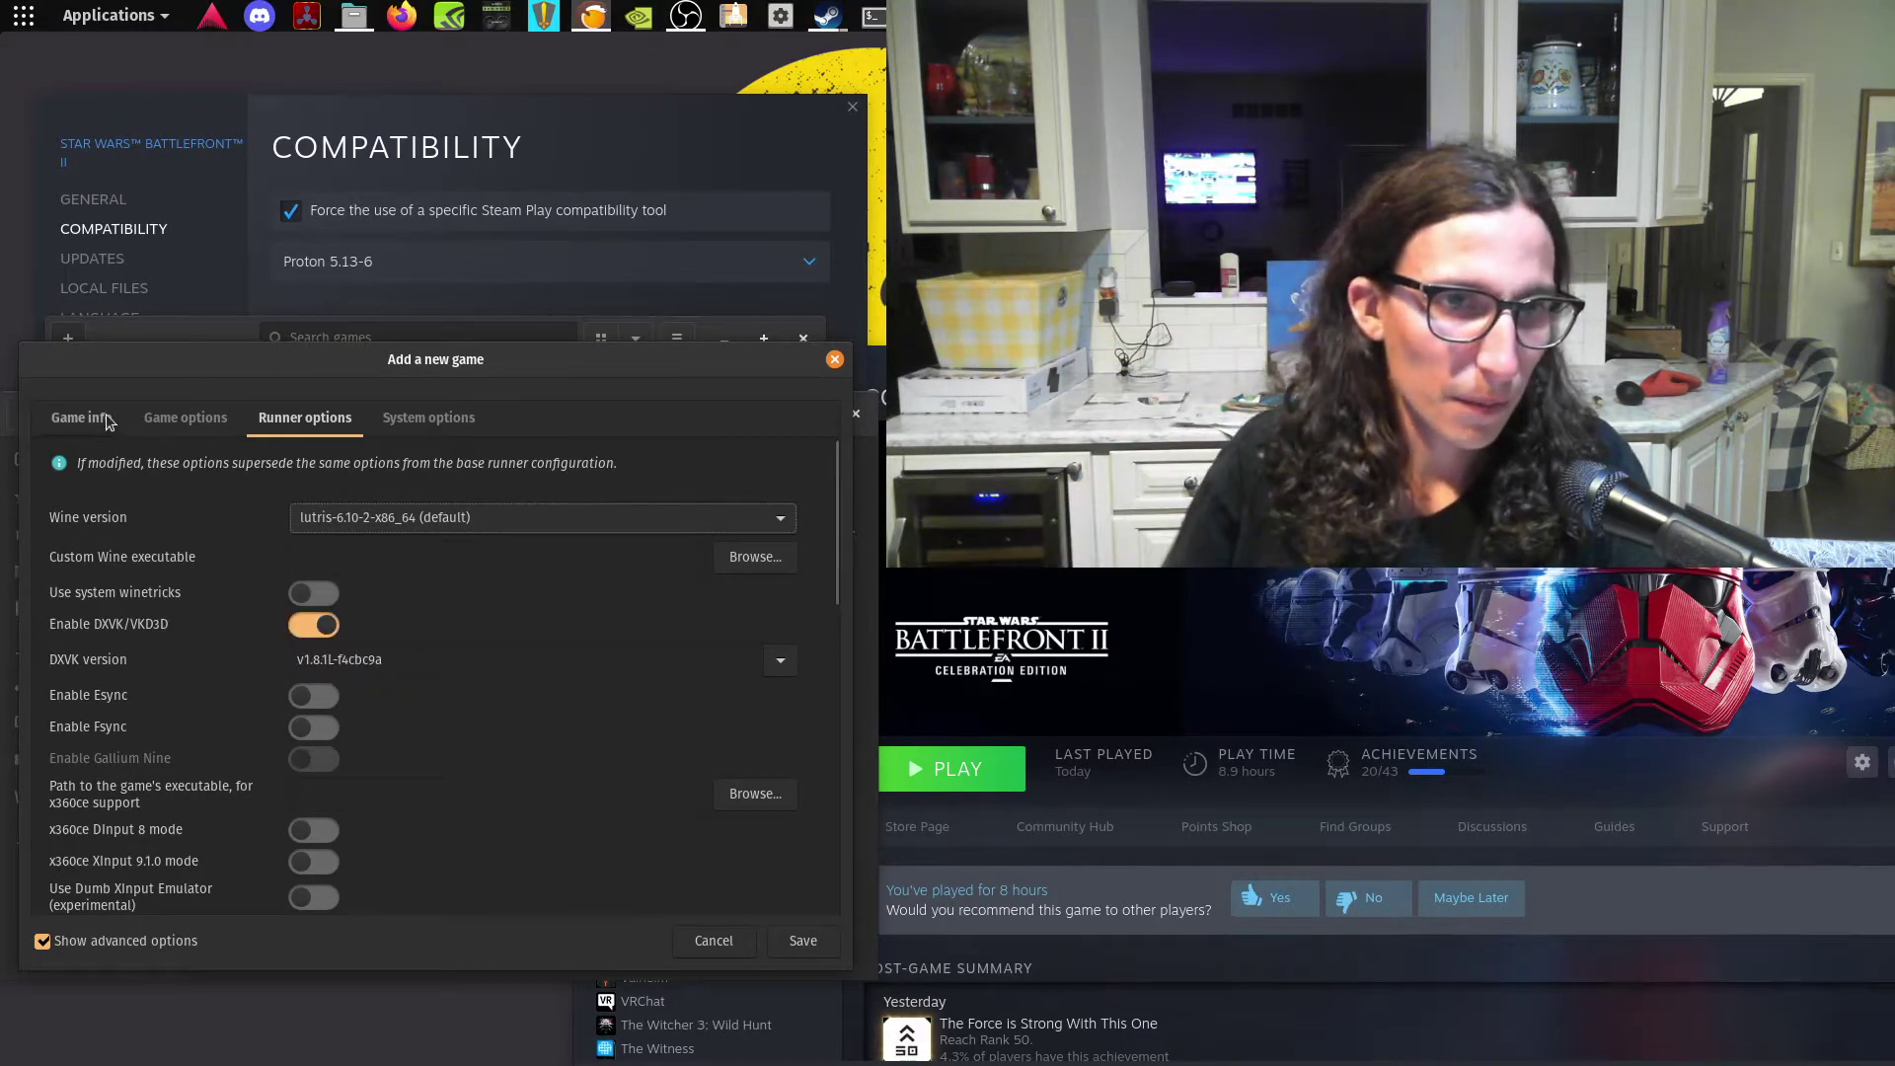
left_click(198, 415)
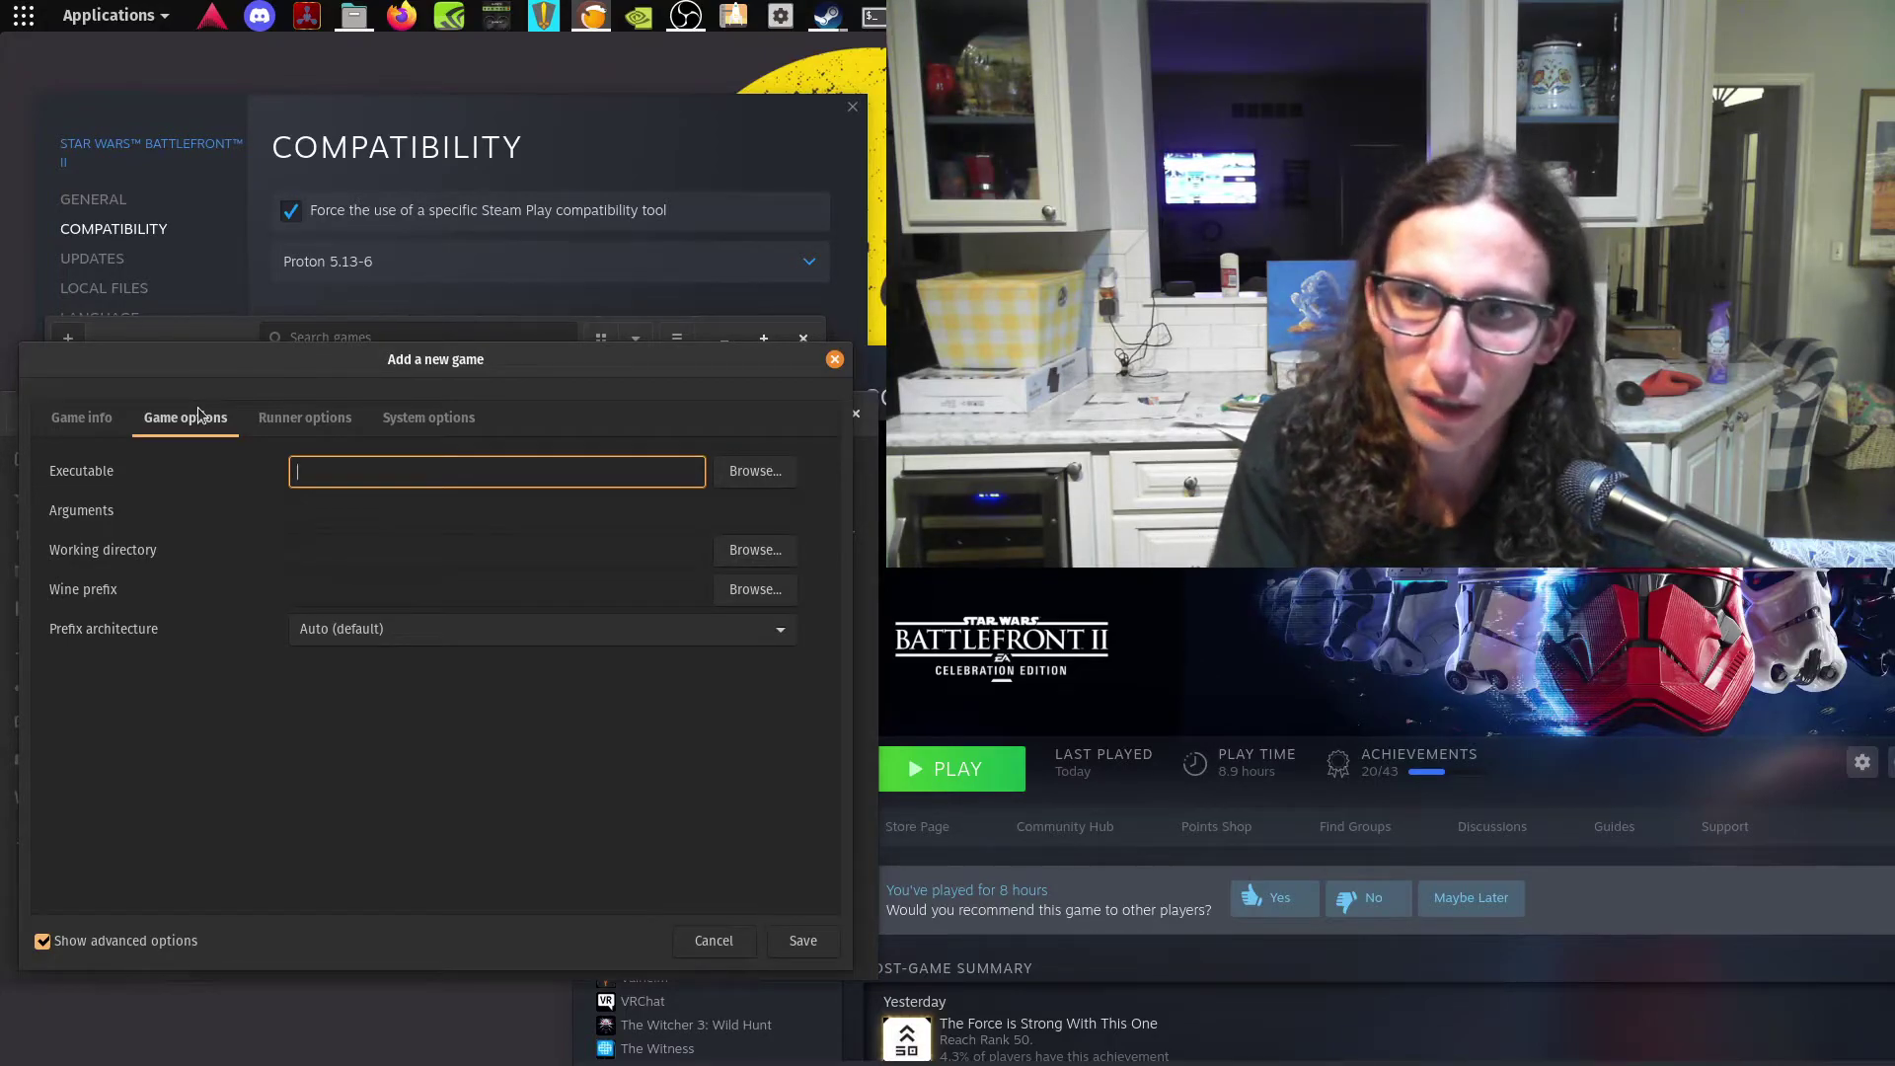
left_click(81, 417)
- Review the name, release year, runner and system settings, then browse for the executable
left_click(406, 470)
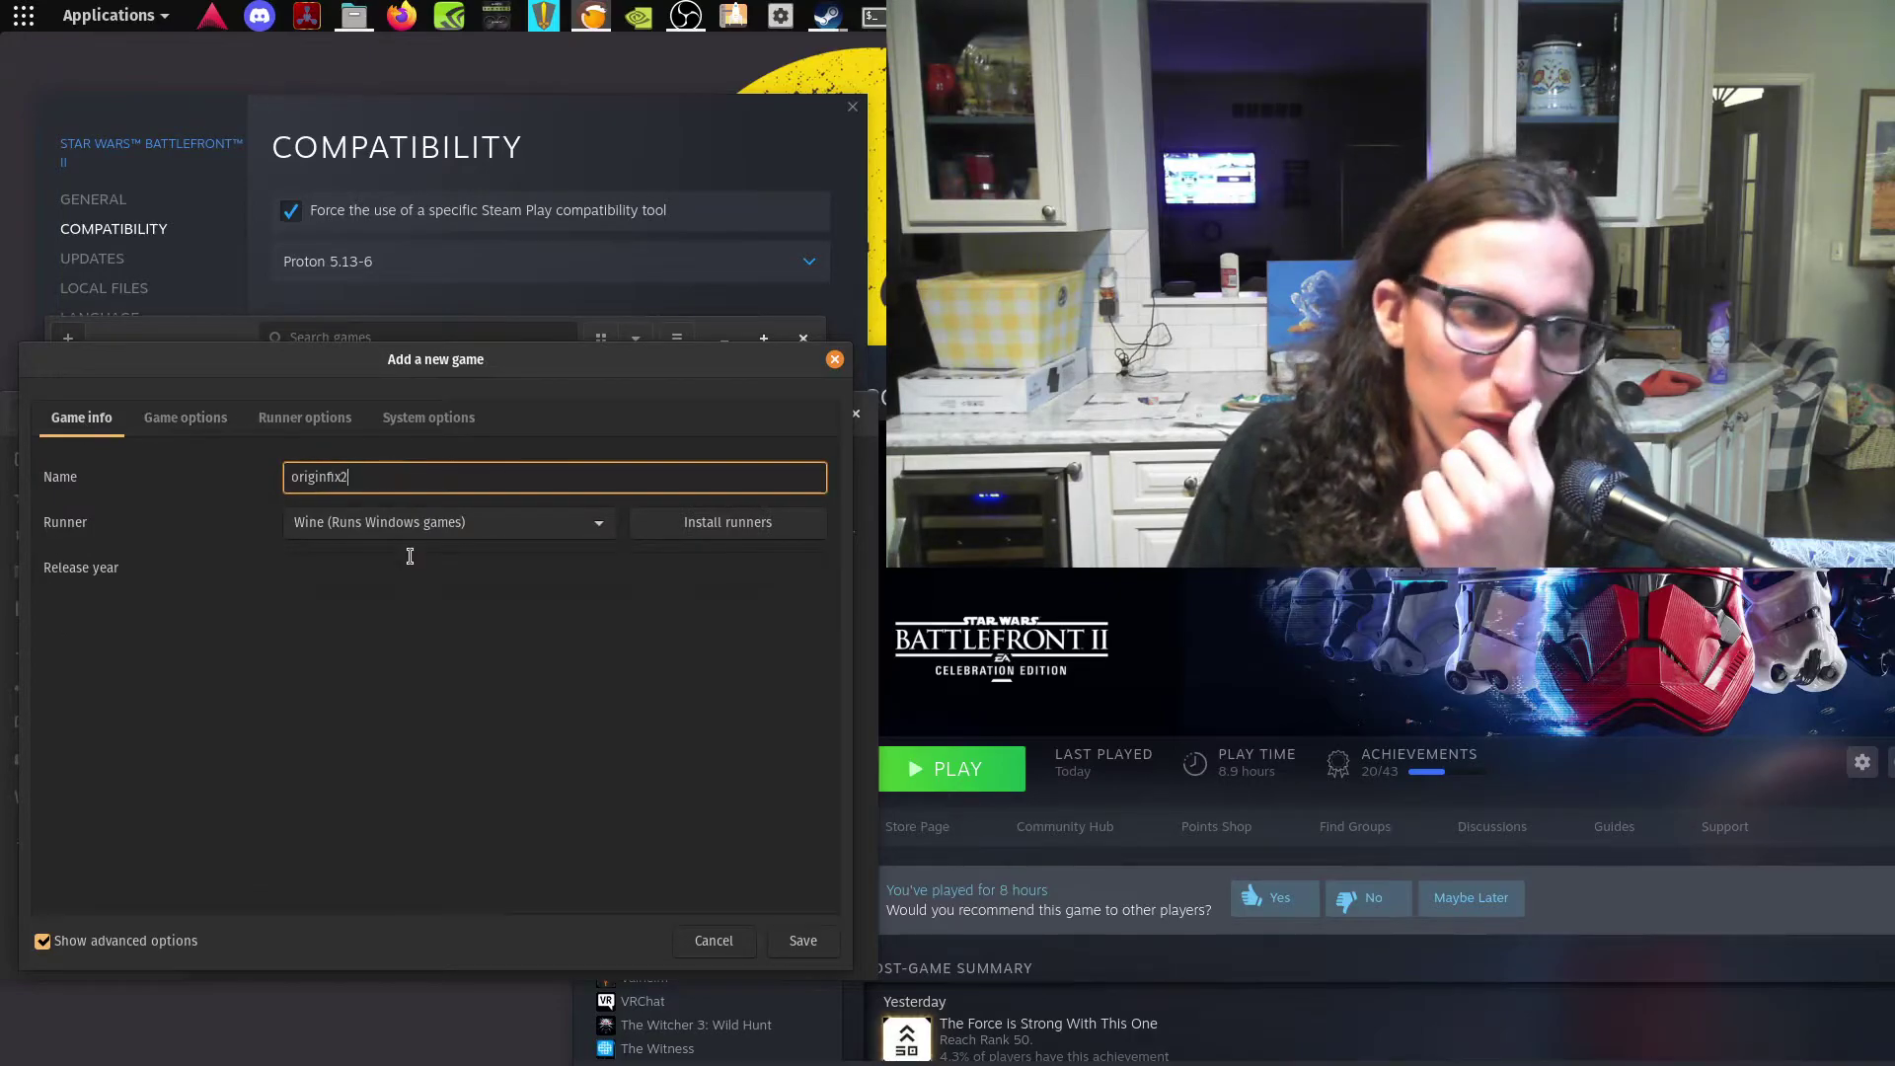
left_click(411, 564)
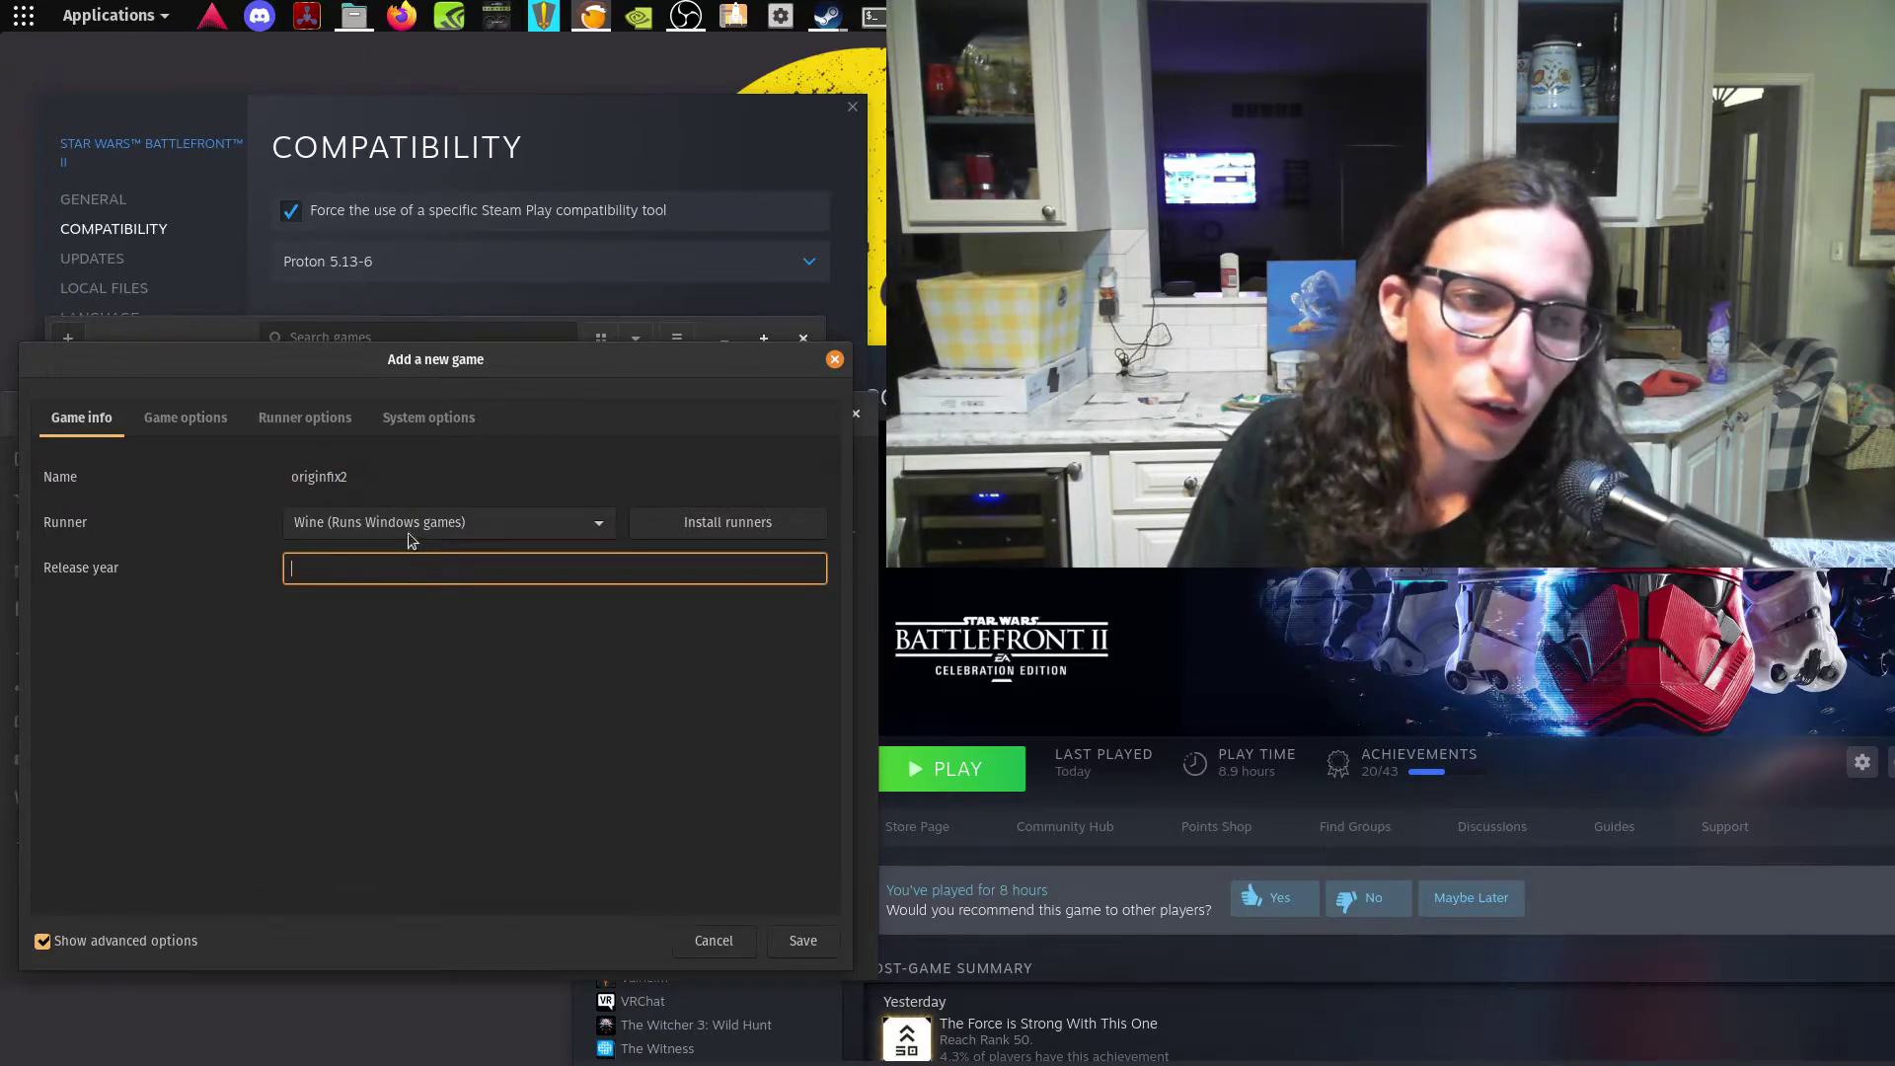
left_click(139, 419)
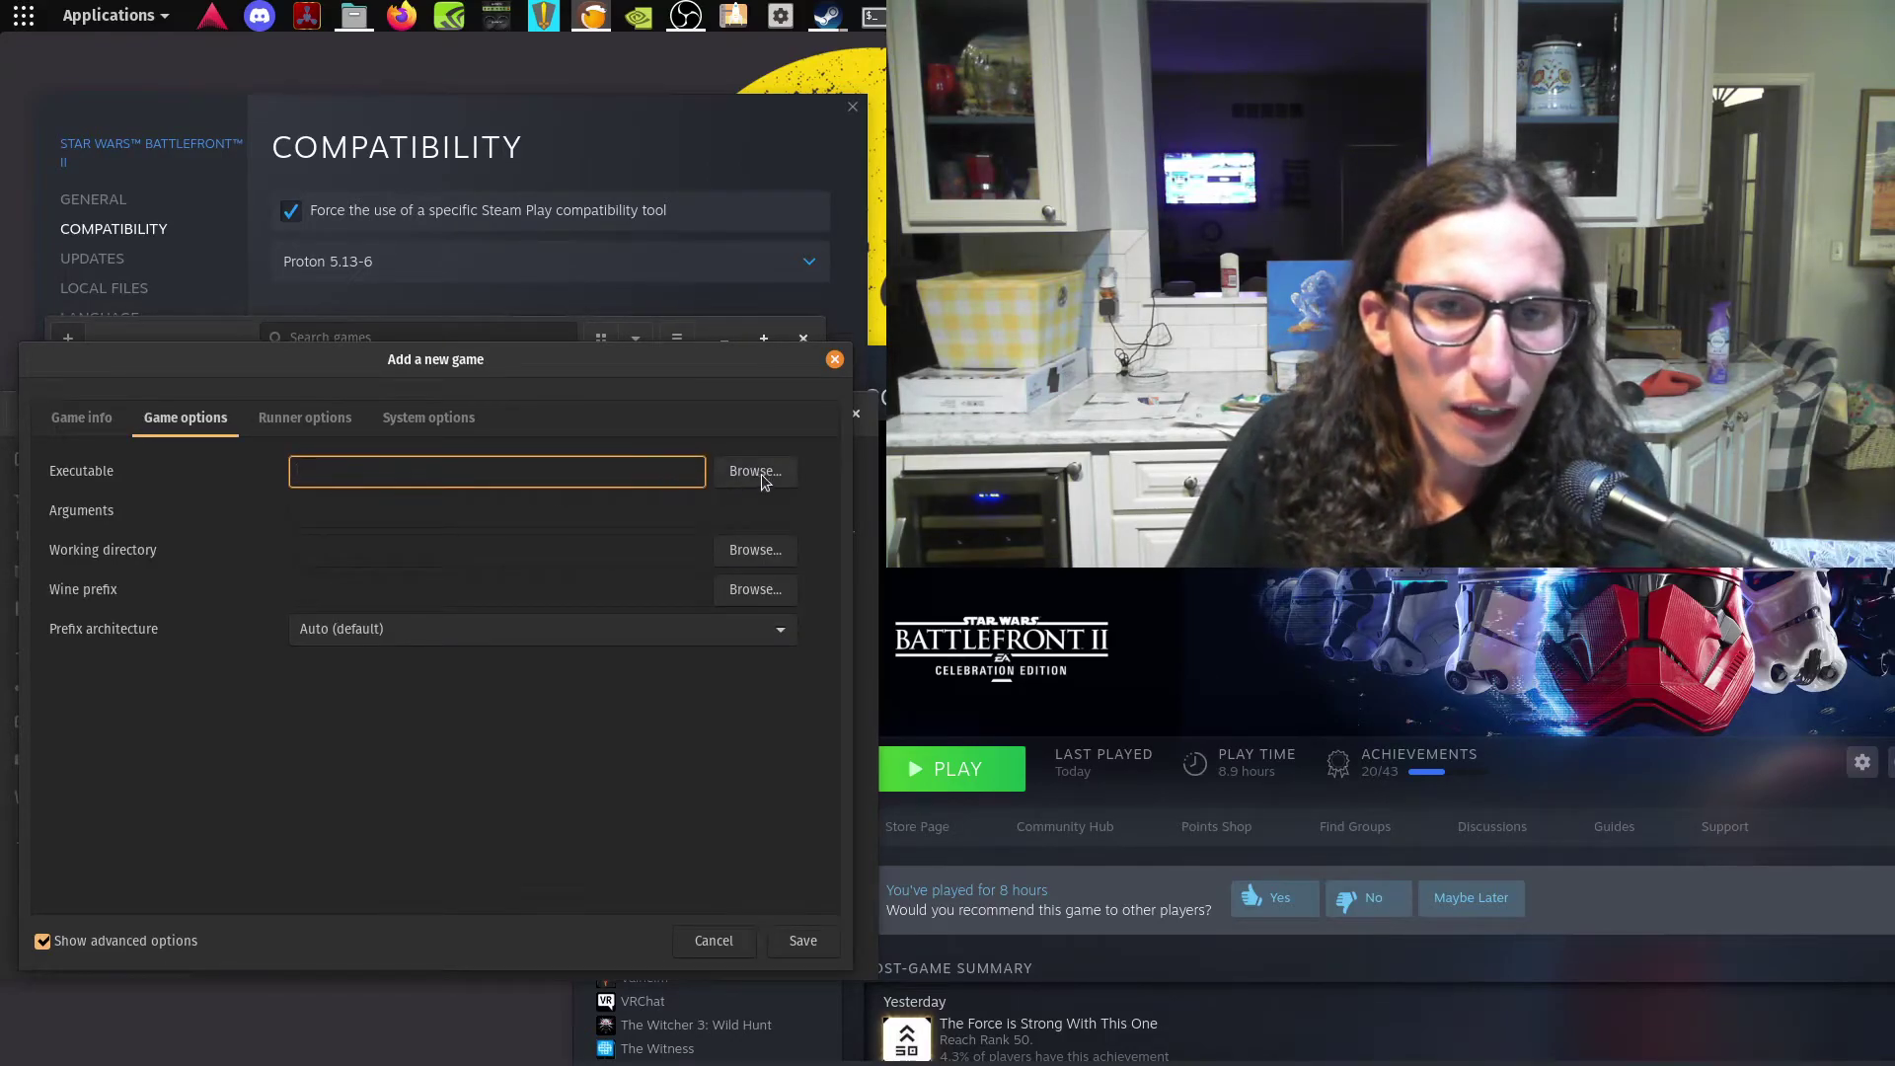
left_click(335, 420)
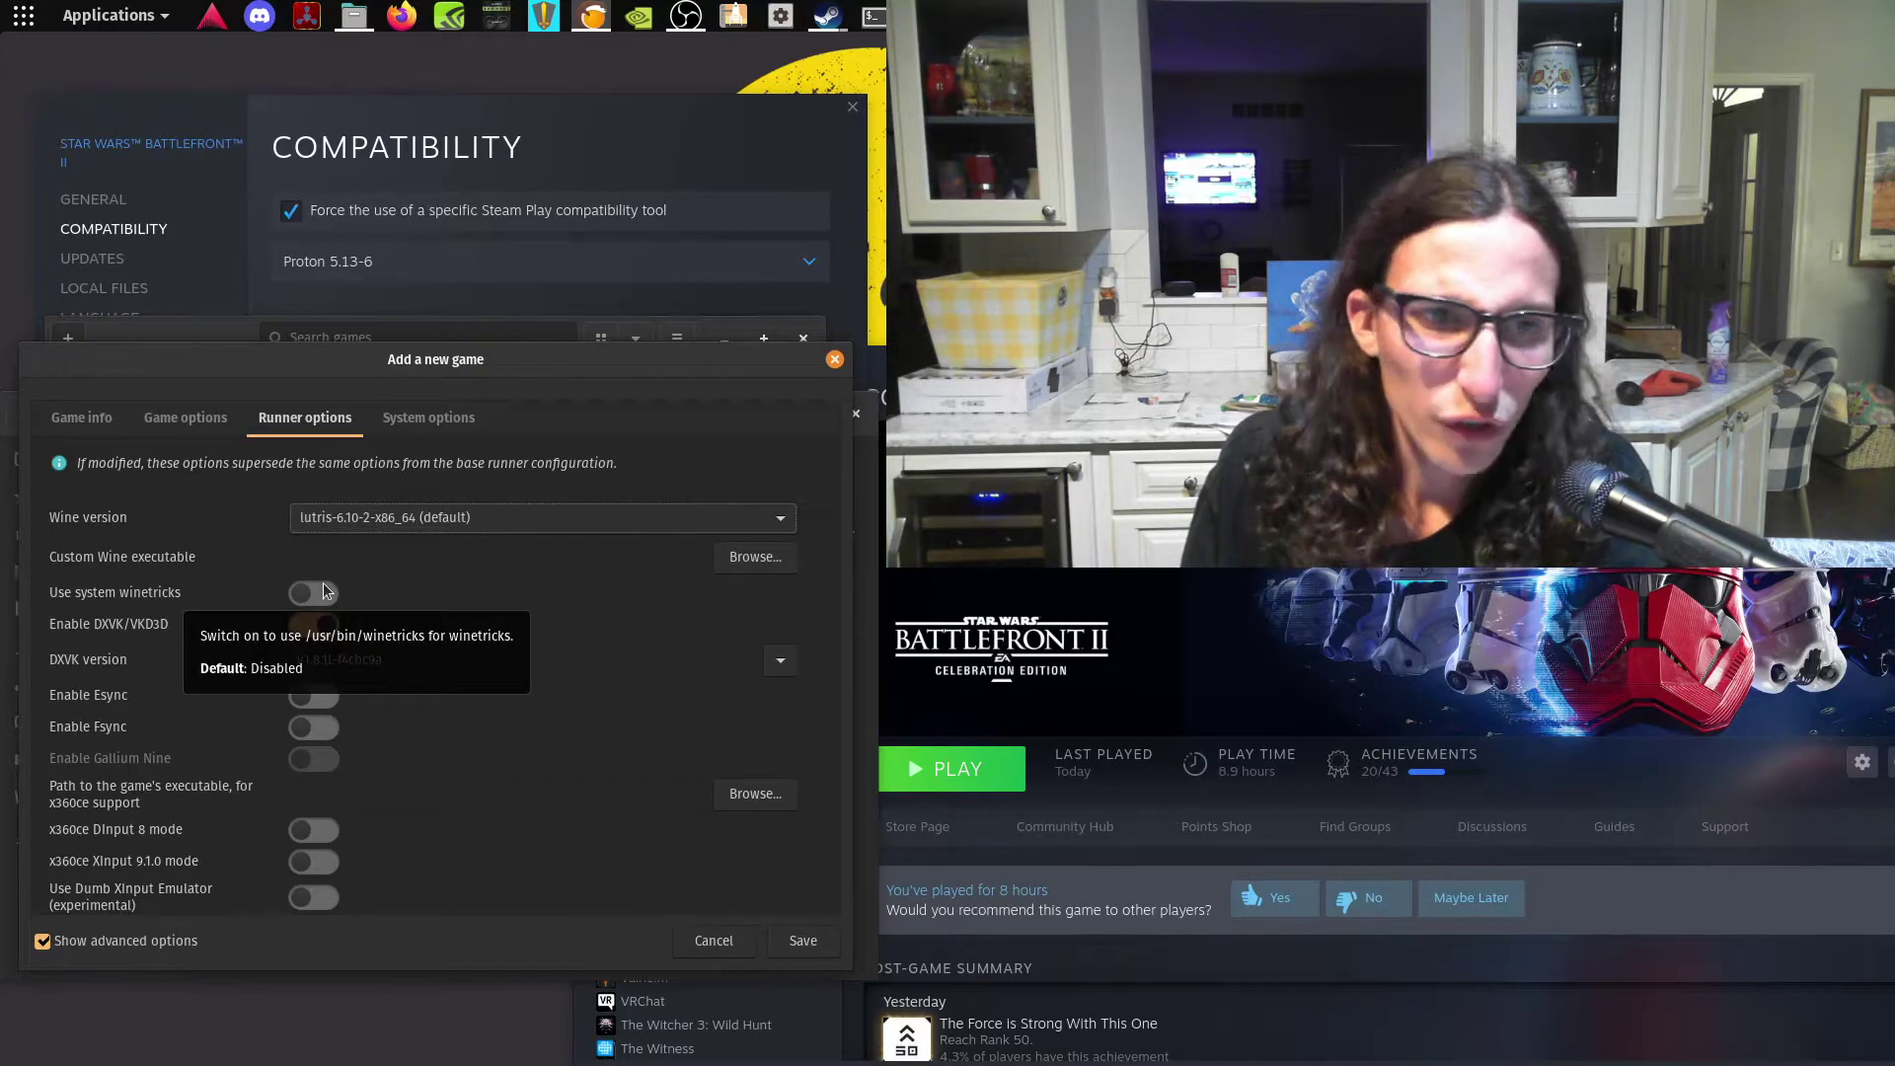
left_click(464, 419)
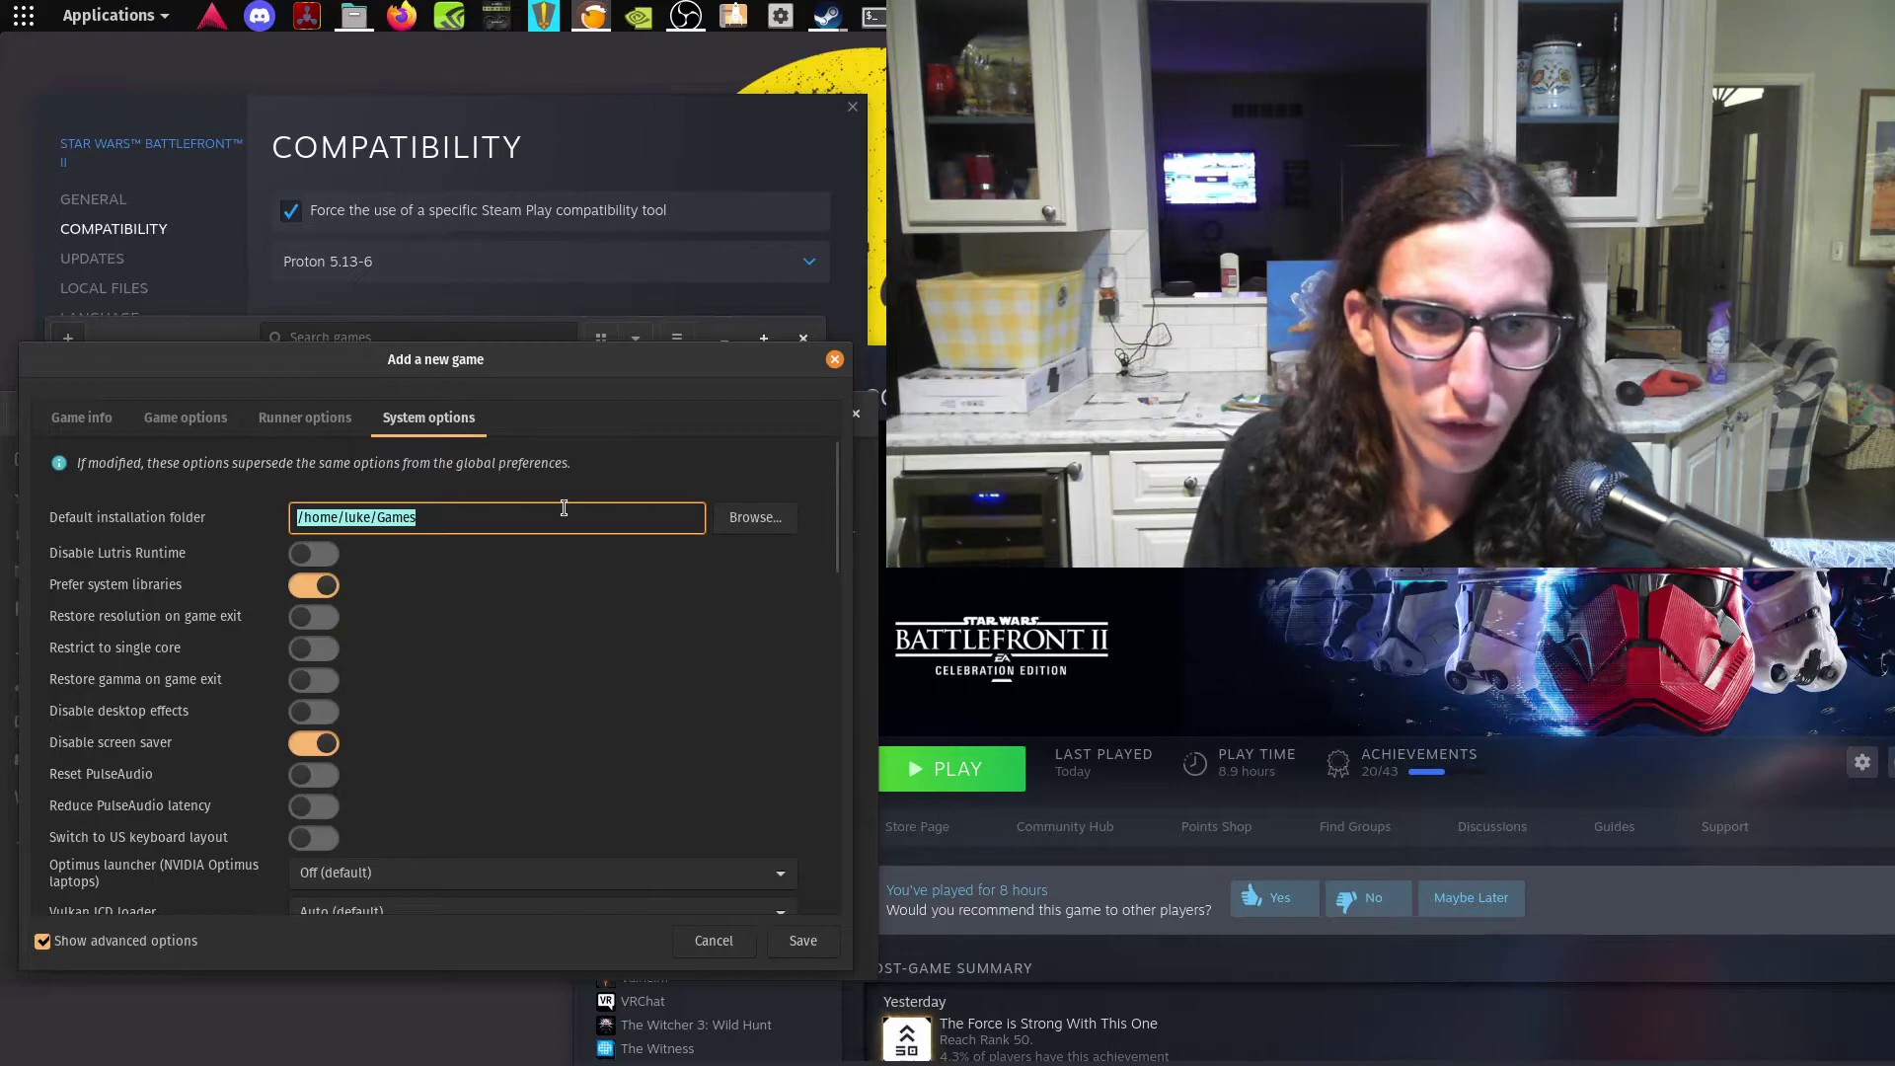
left_click(504, 512)
left_click(233, 419)
key("ctrl+Page_Down")
key("ctrl+Page_Down")
key("ctrl+Page_Down")
key("ctrl+Page_Down")
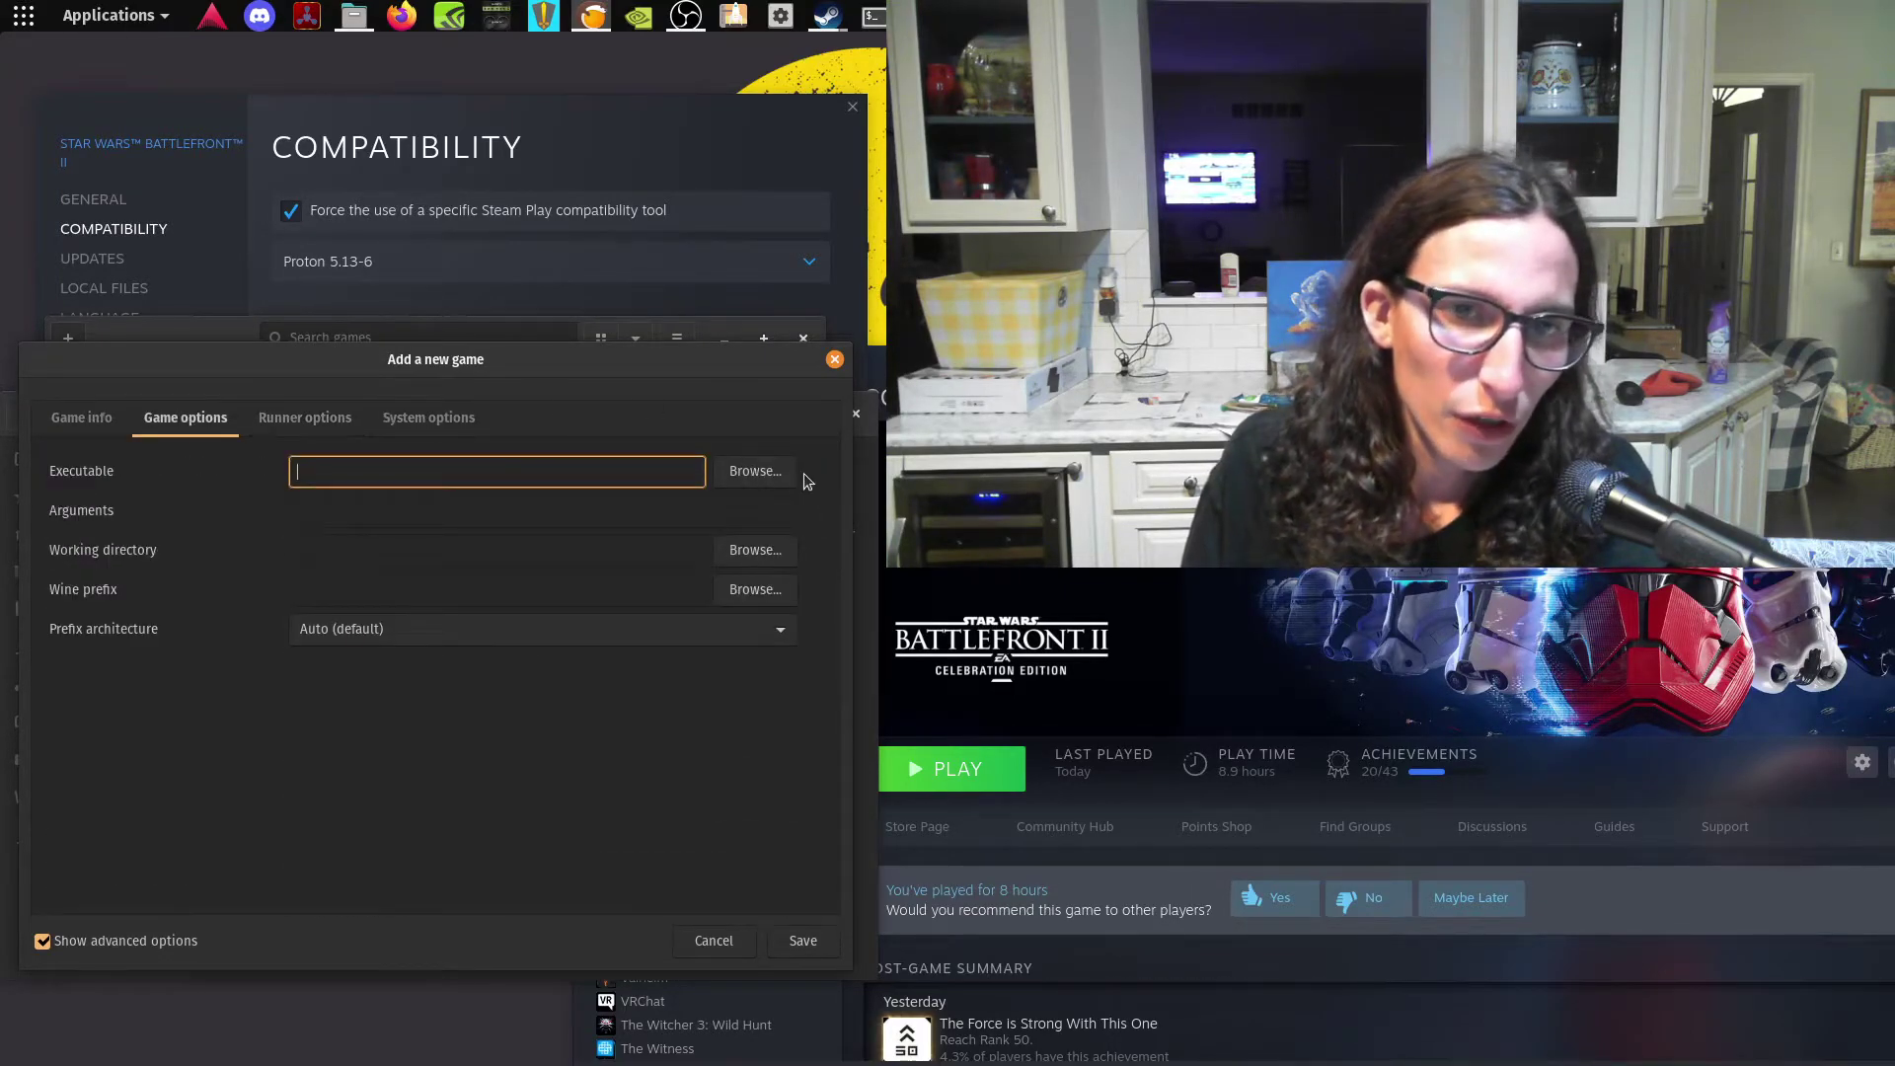
left_click(755, 471)
- Navigate the file picker from Home to .steam/root/steamapps/compatdata and select prefix 1237950
left_click_drag(750, 160, 490, 171)
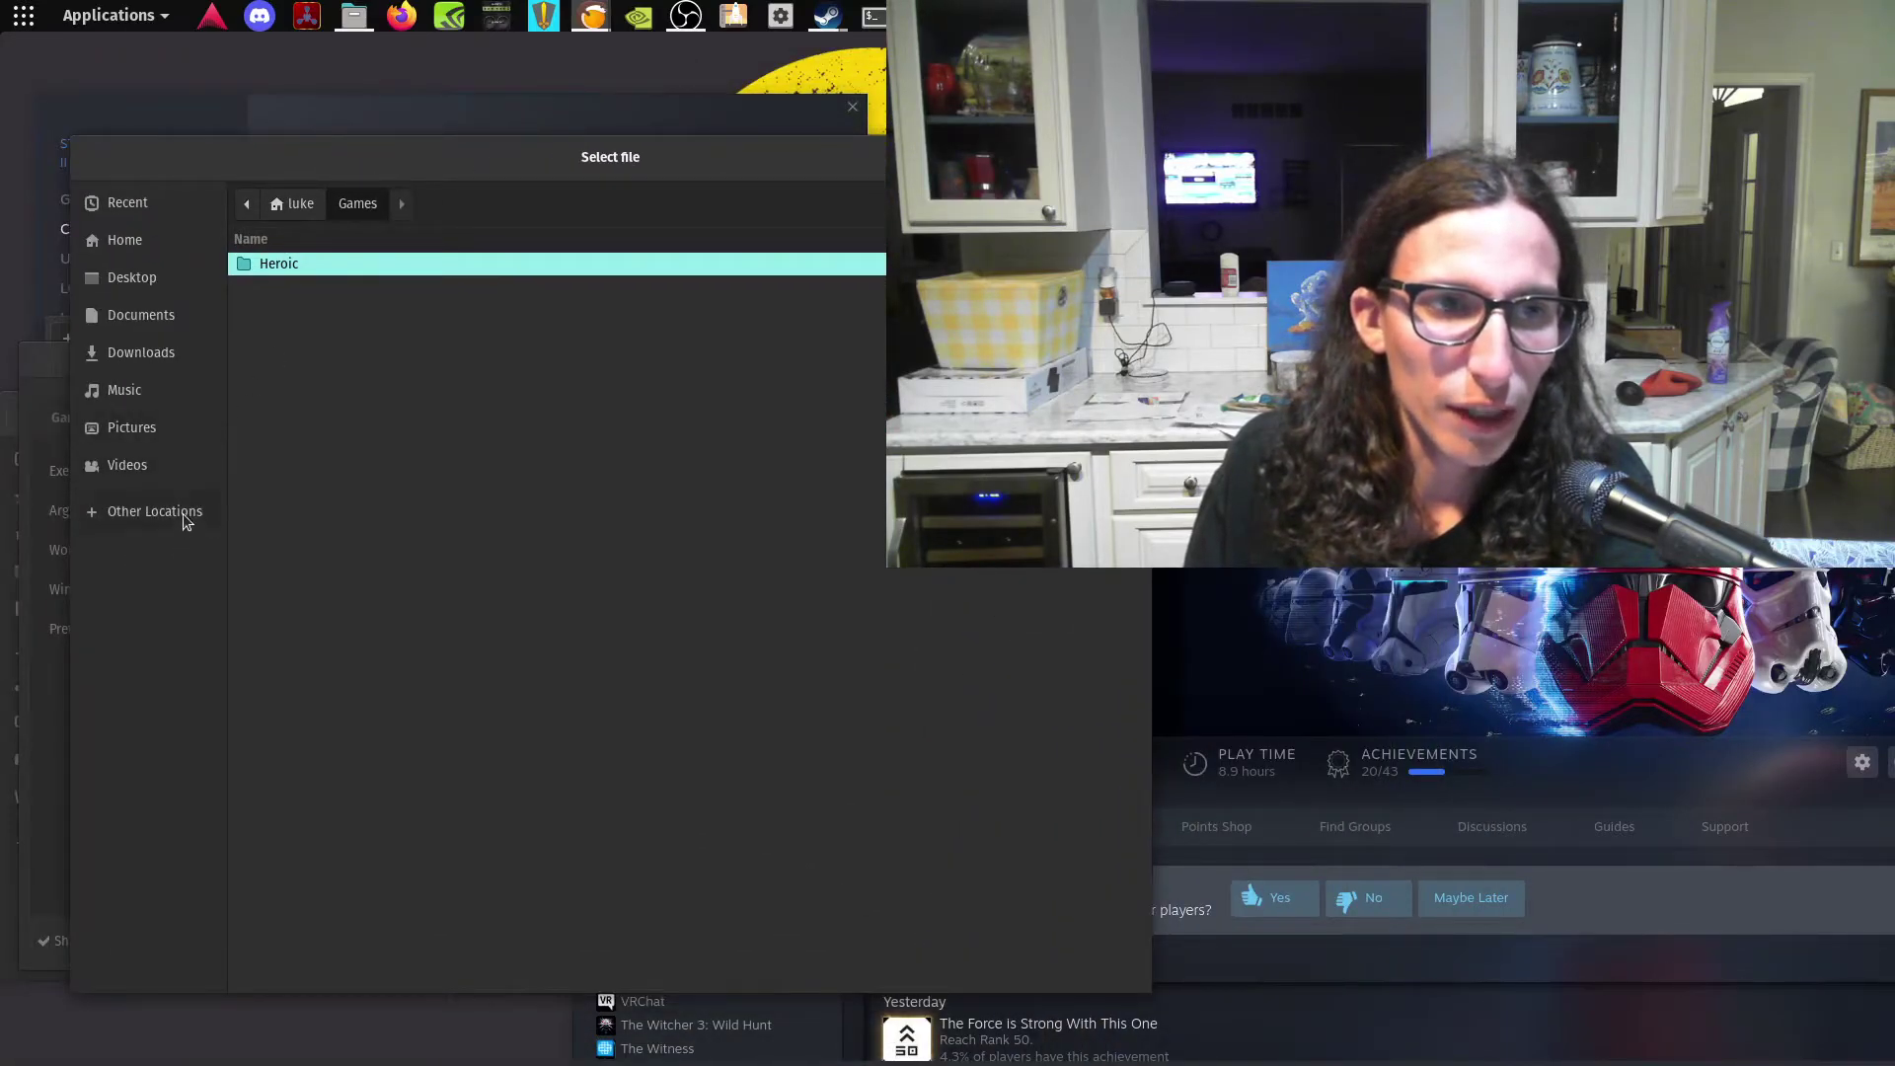
left_click(157, 239)
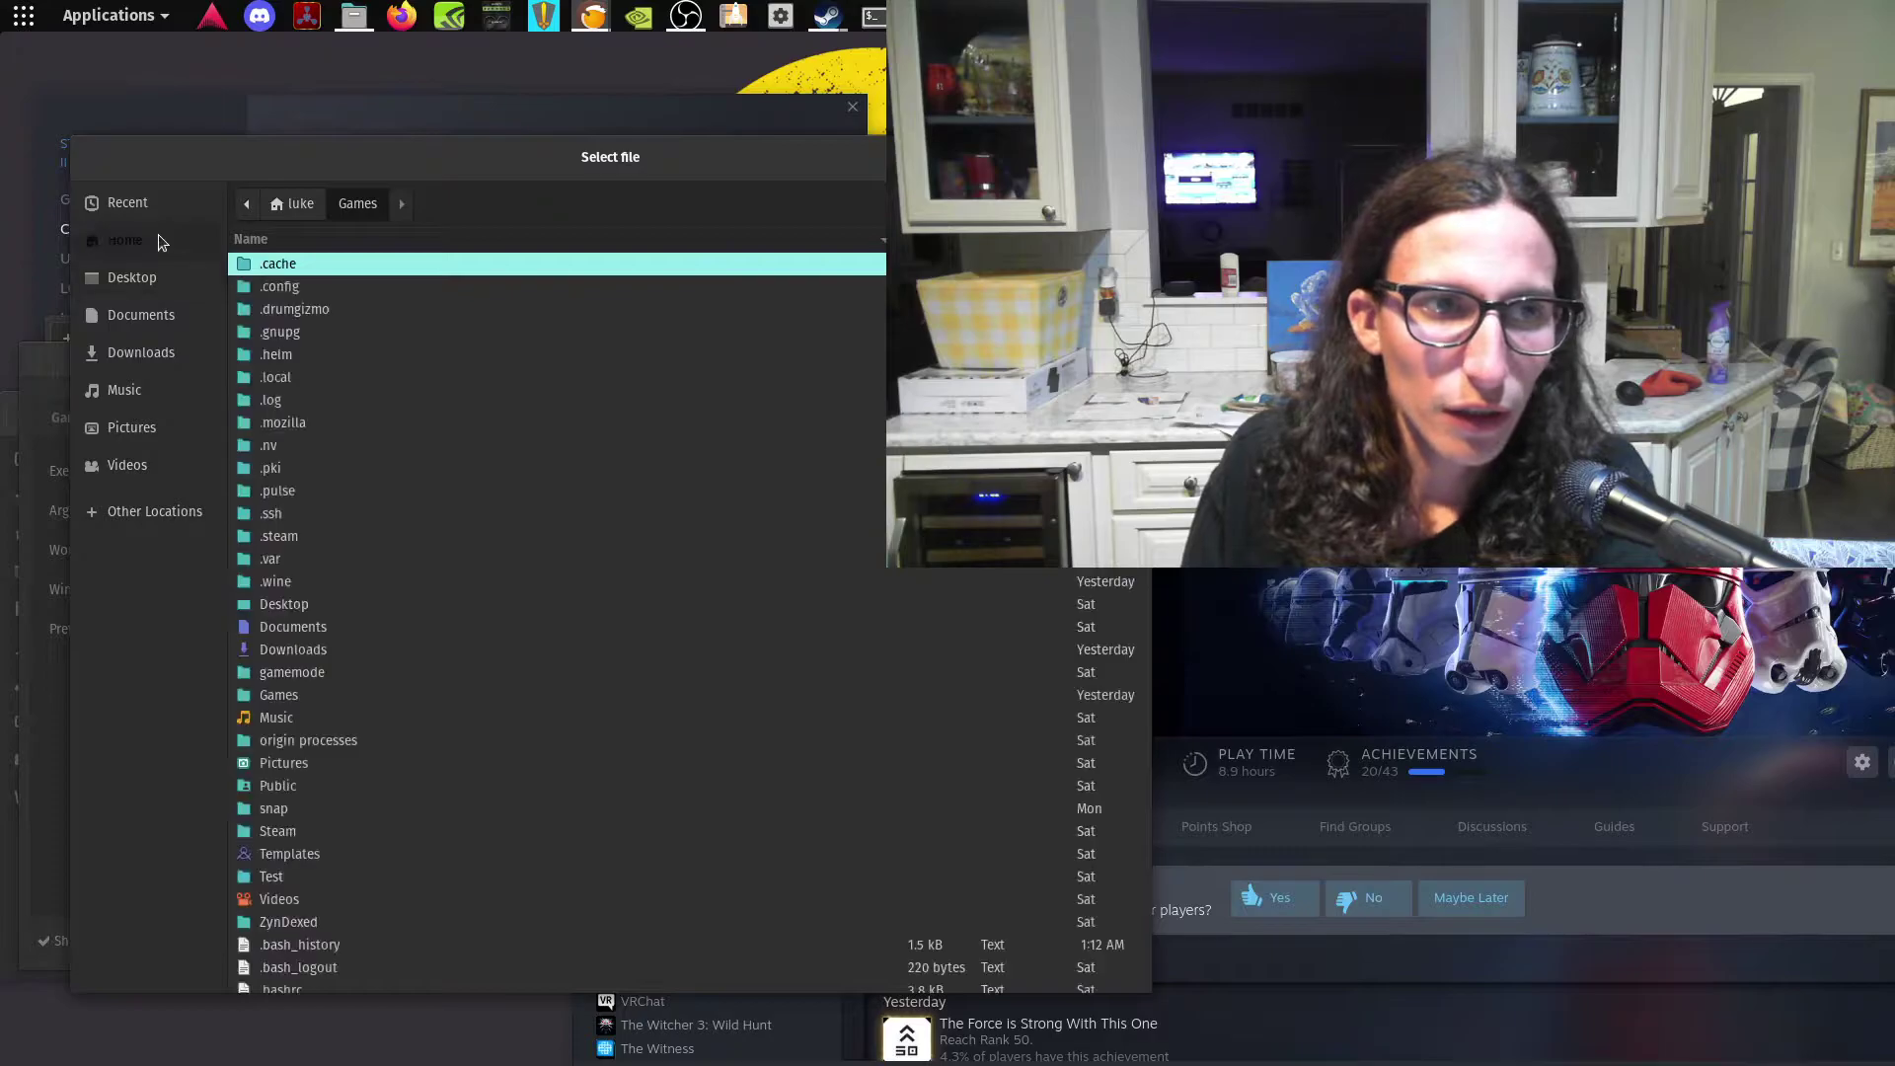
left_click(306, 538)
double_click(307, 538)
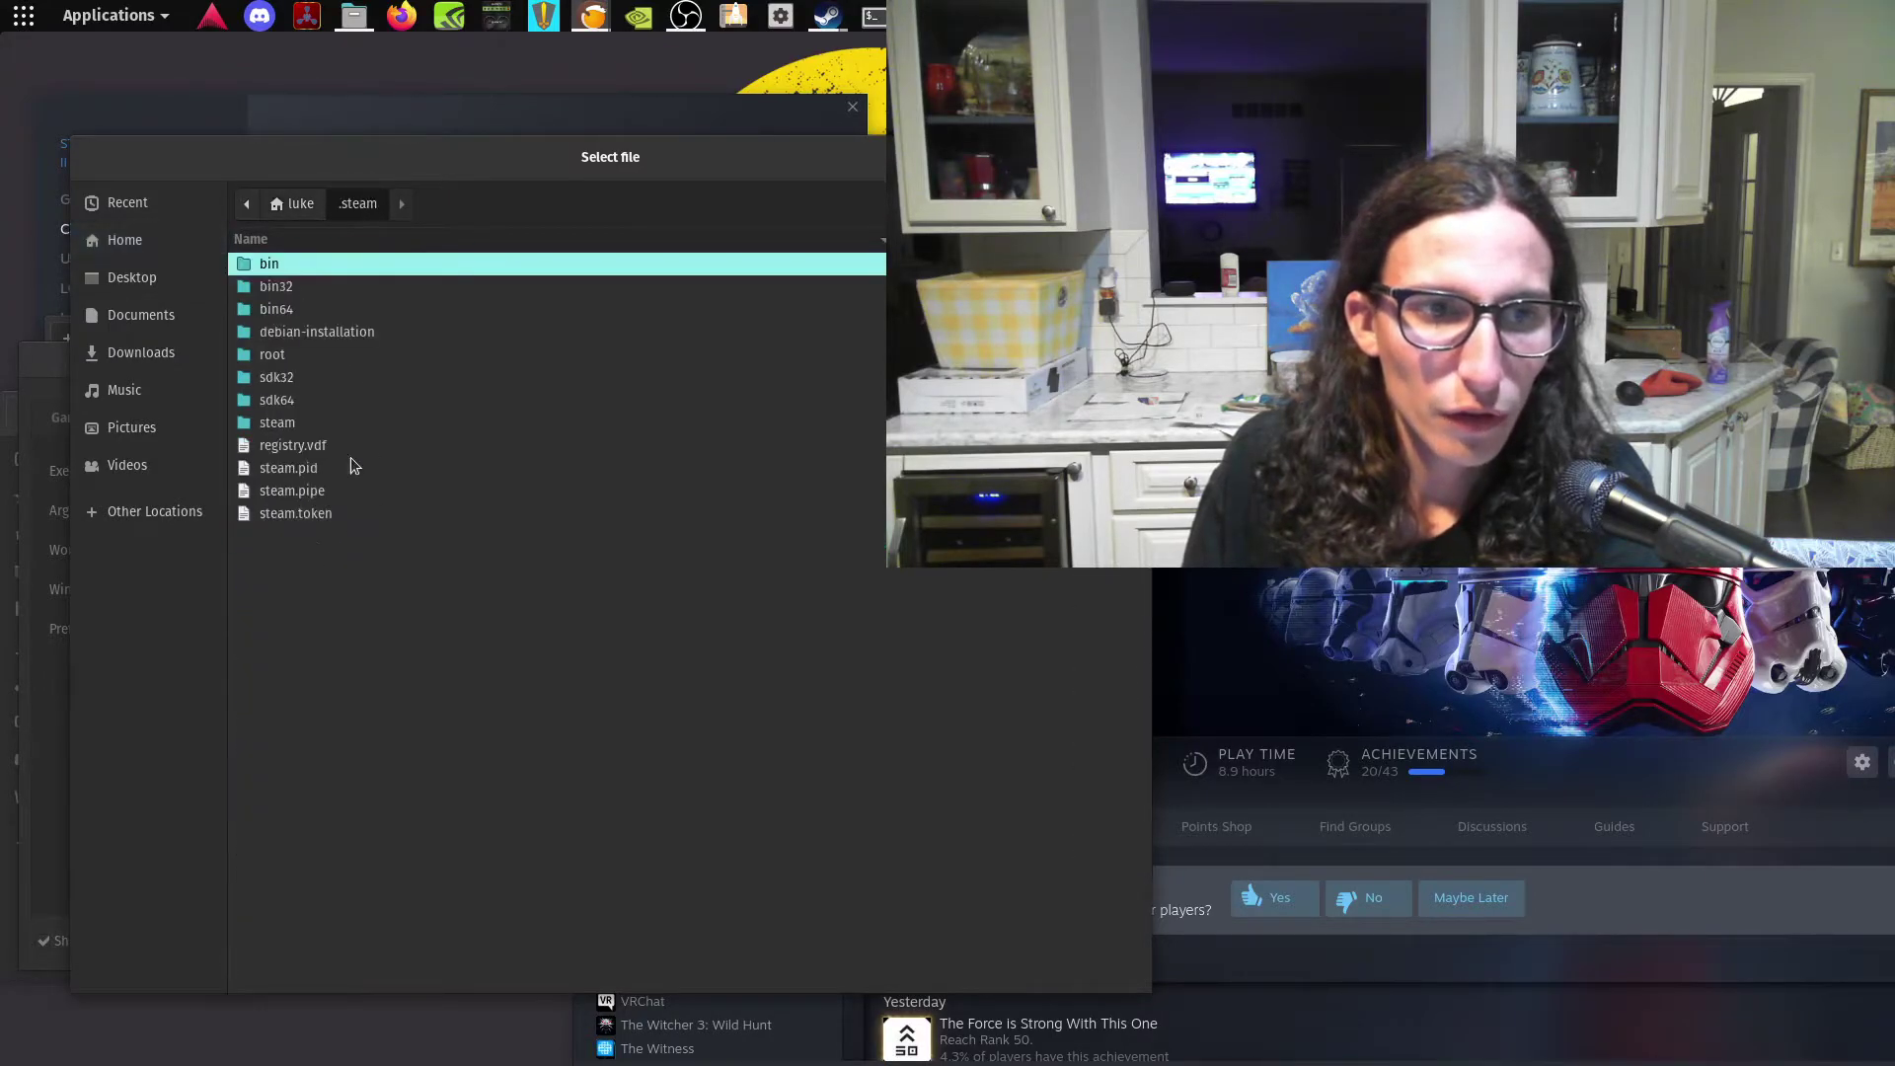
double_click(328, 353)
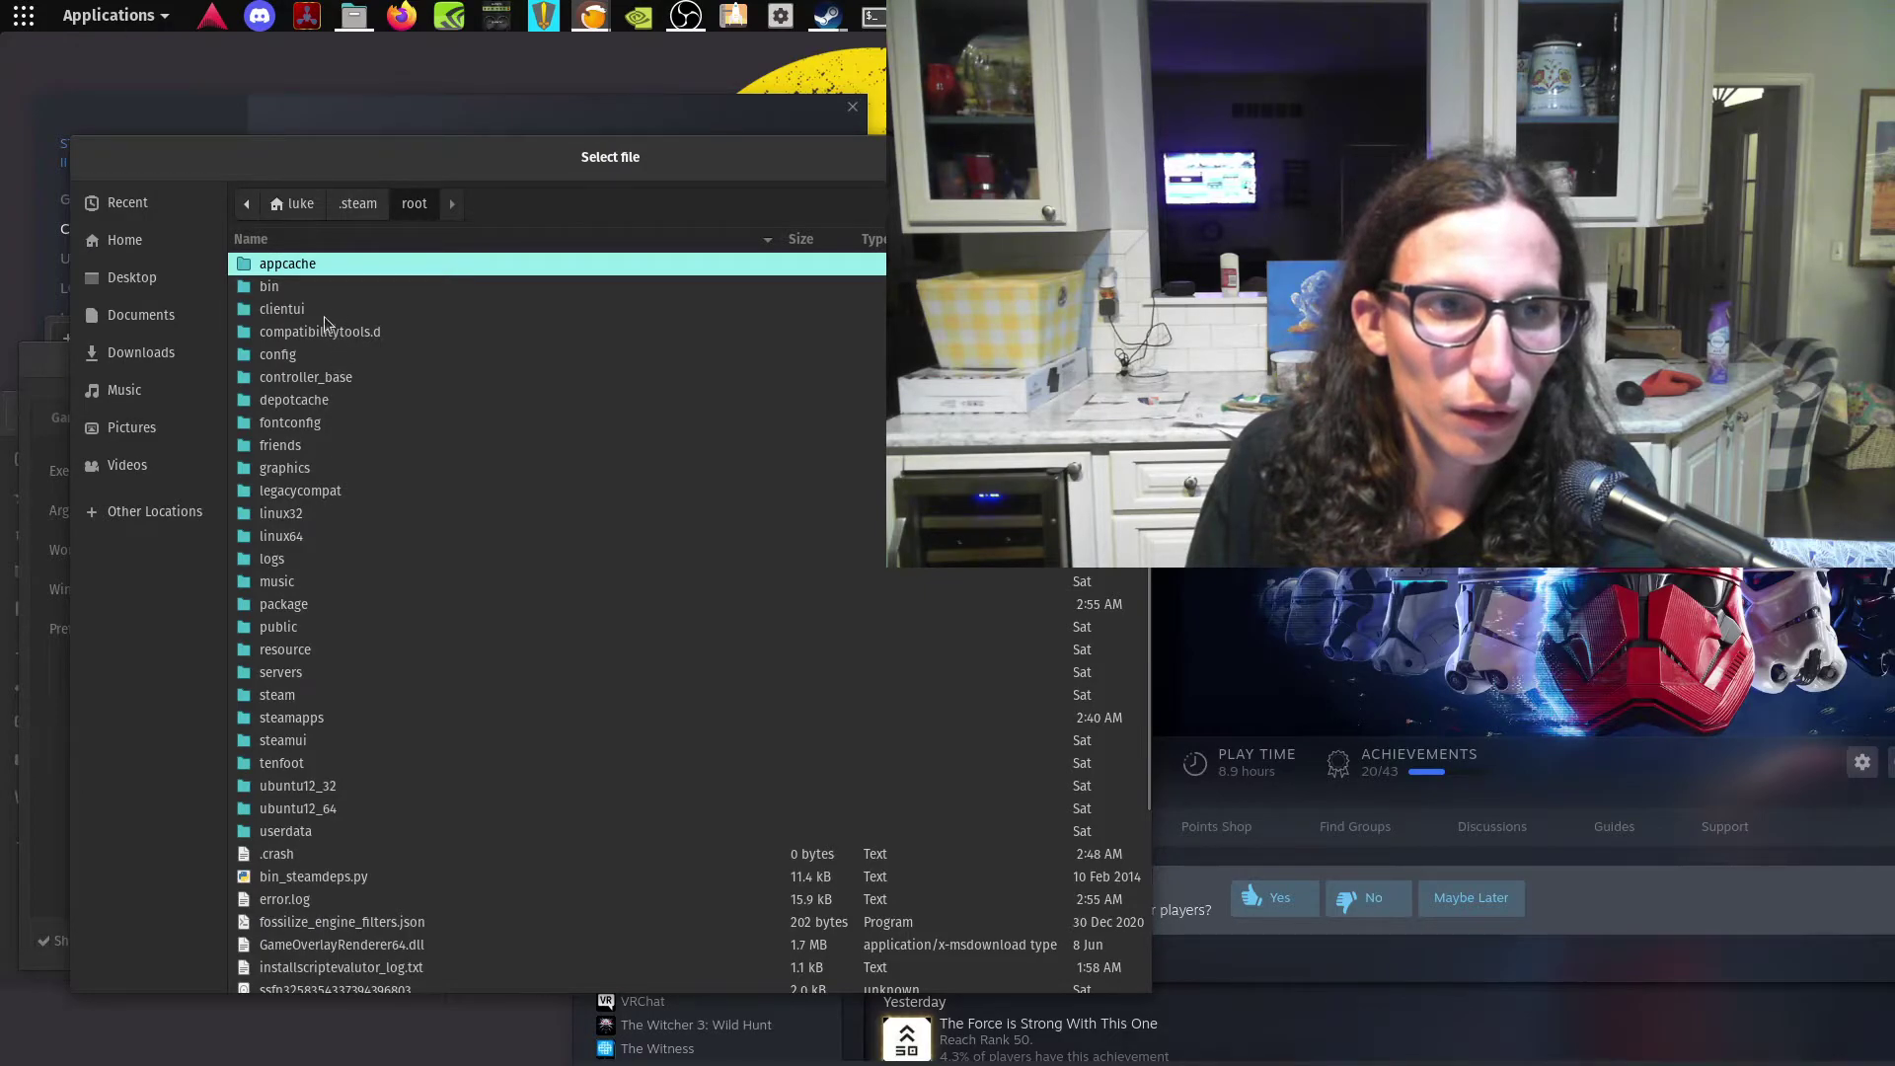
double_click(291, 718)
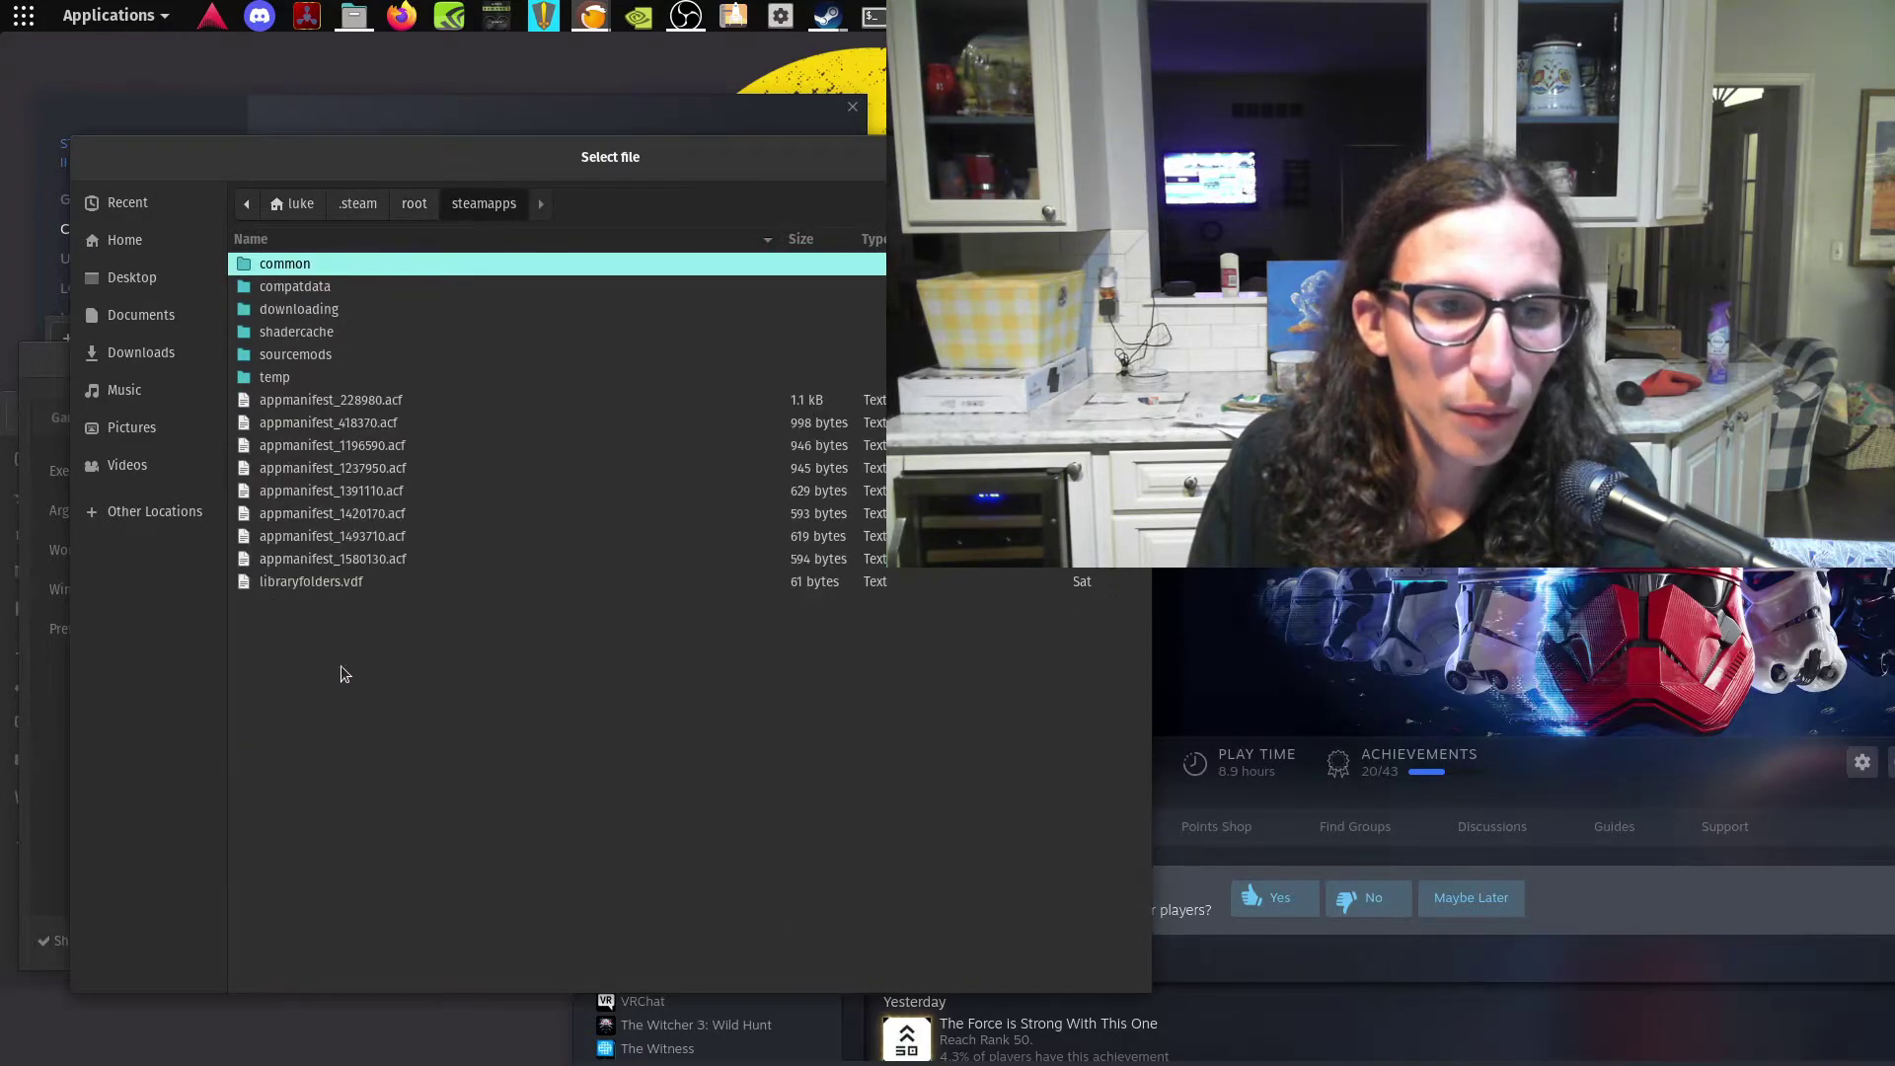
double_click(369, 285)
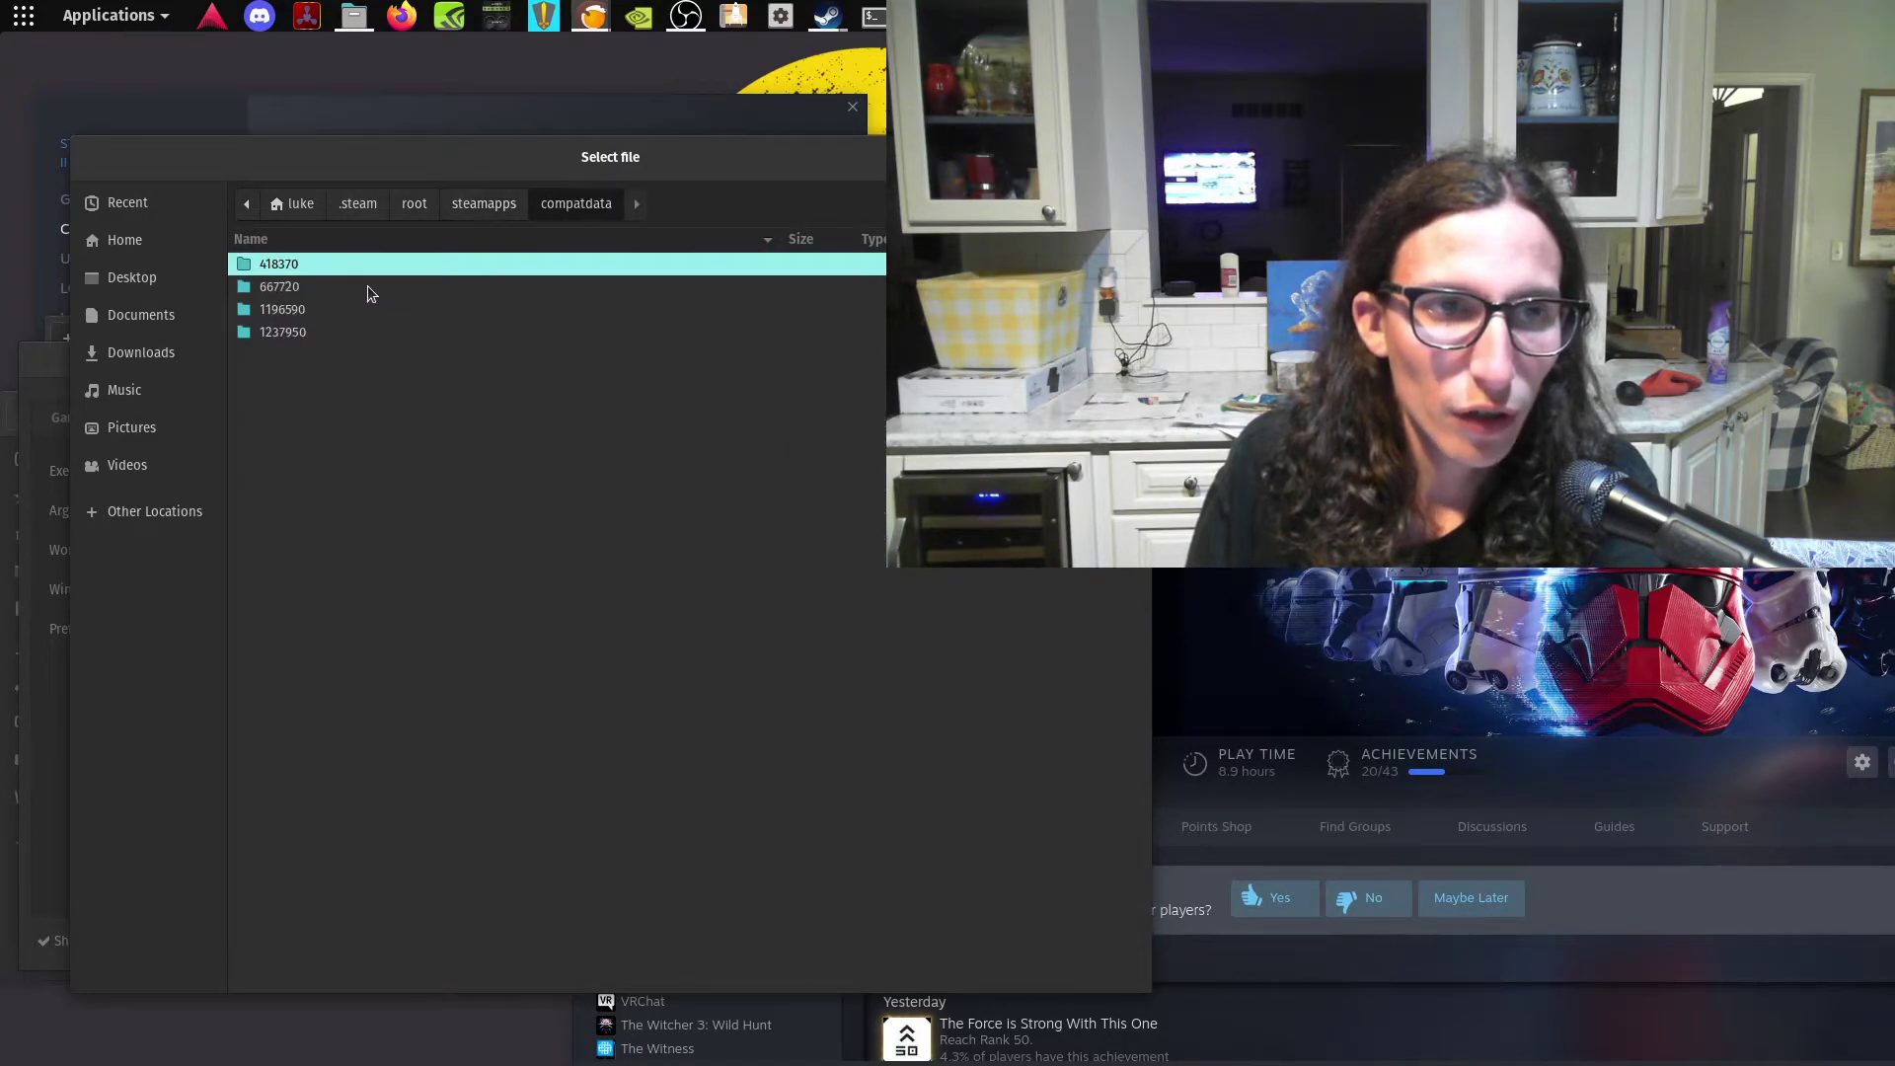
left_click(347, 335)
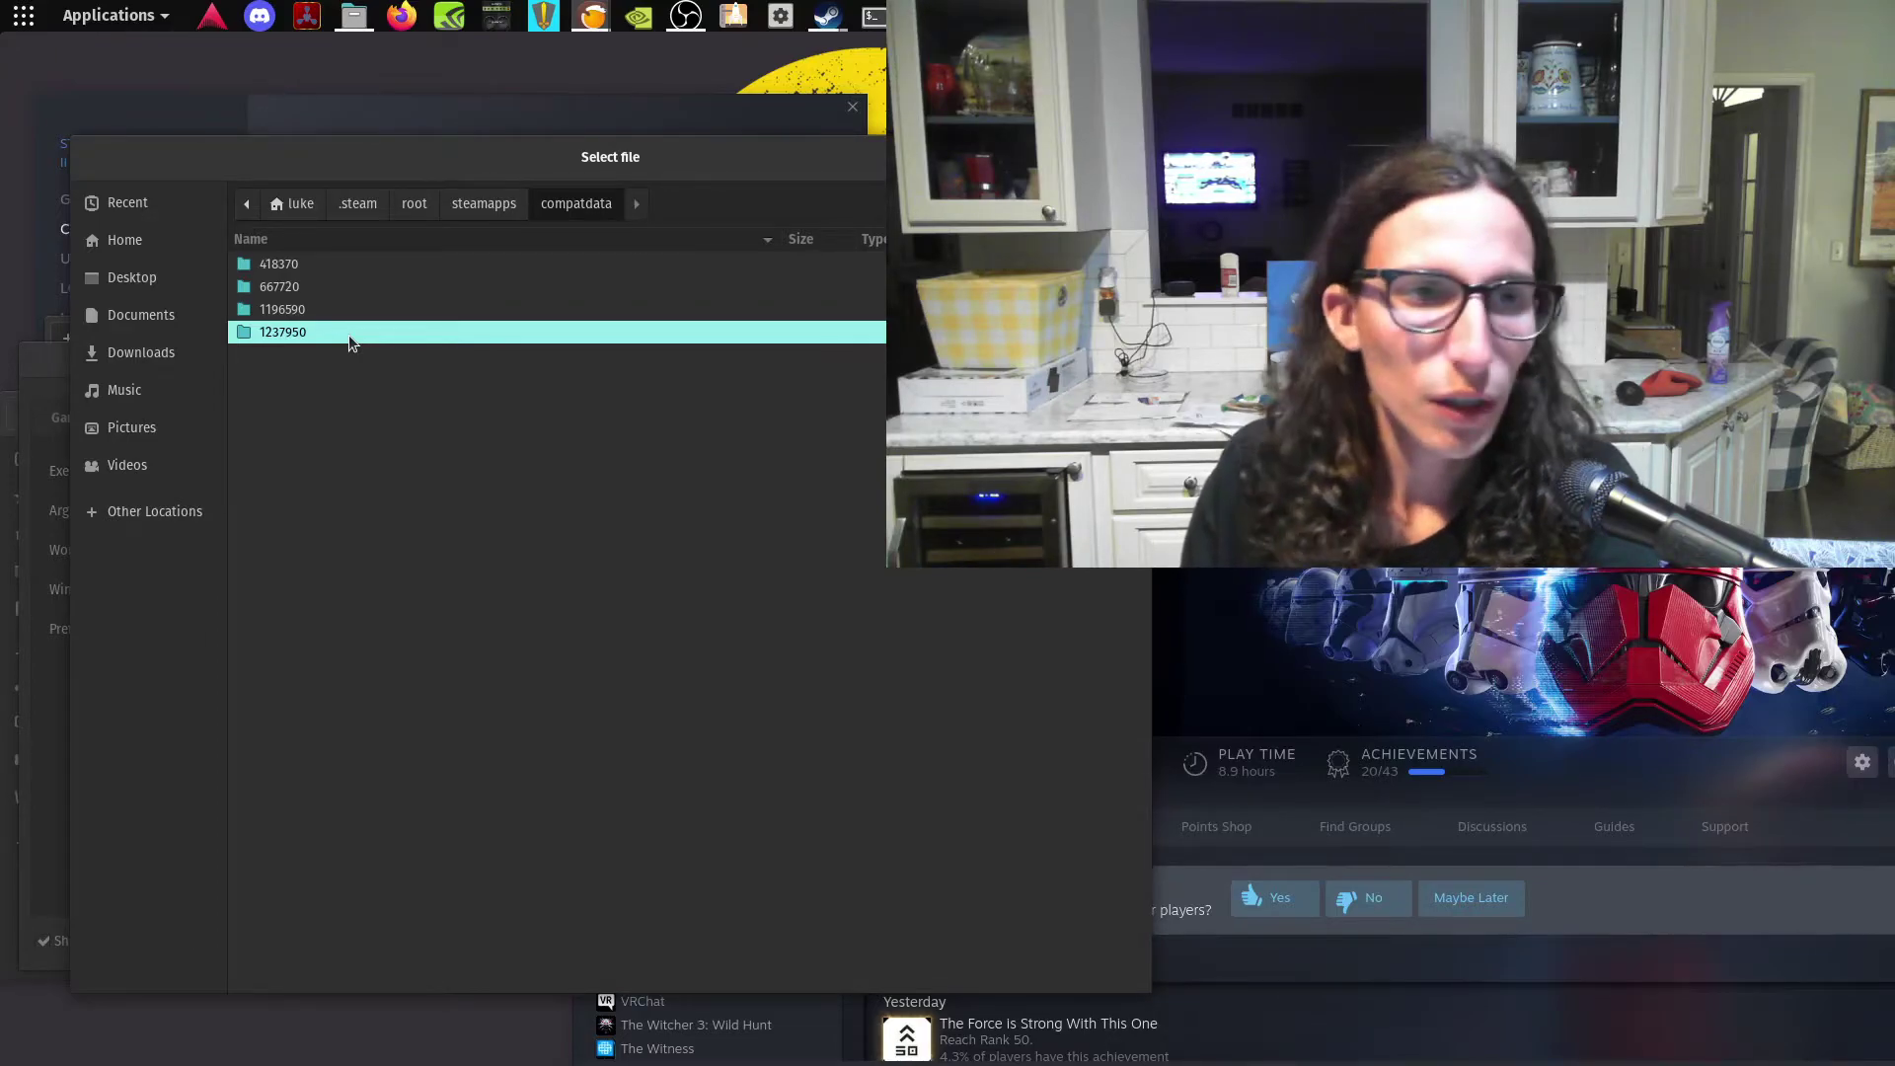
- Browse into 1237950/pfx/drive_c/Program Files (x86)/Origin and select Origin.exe
double_click(347, 334)
left_click(326, 288)
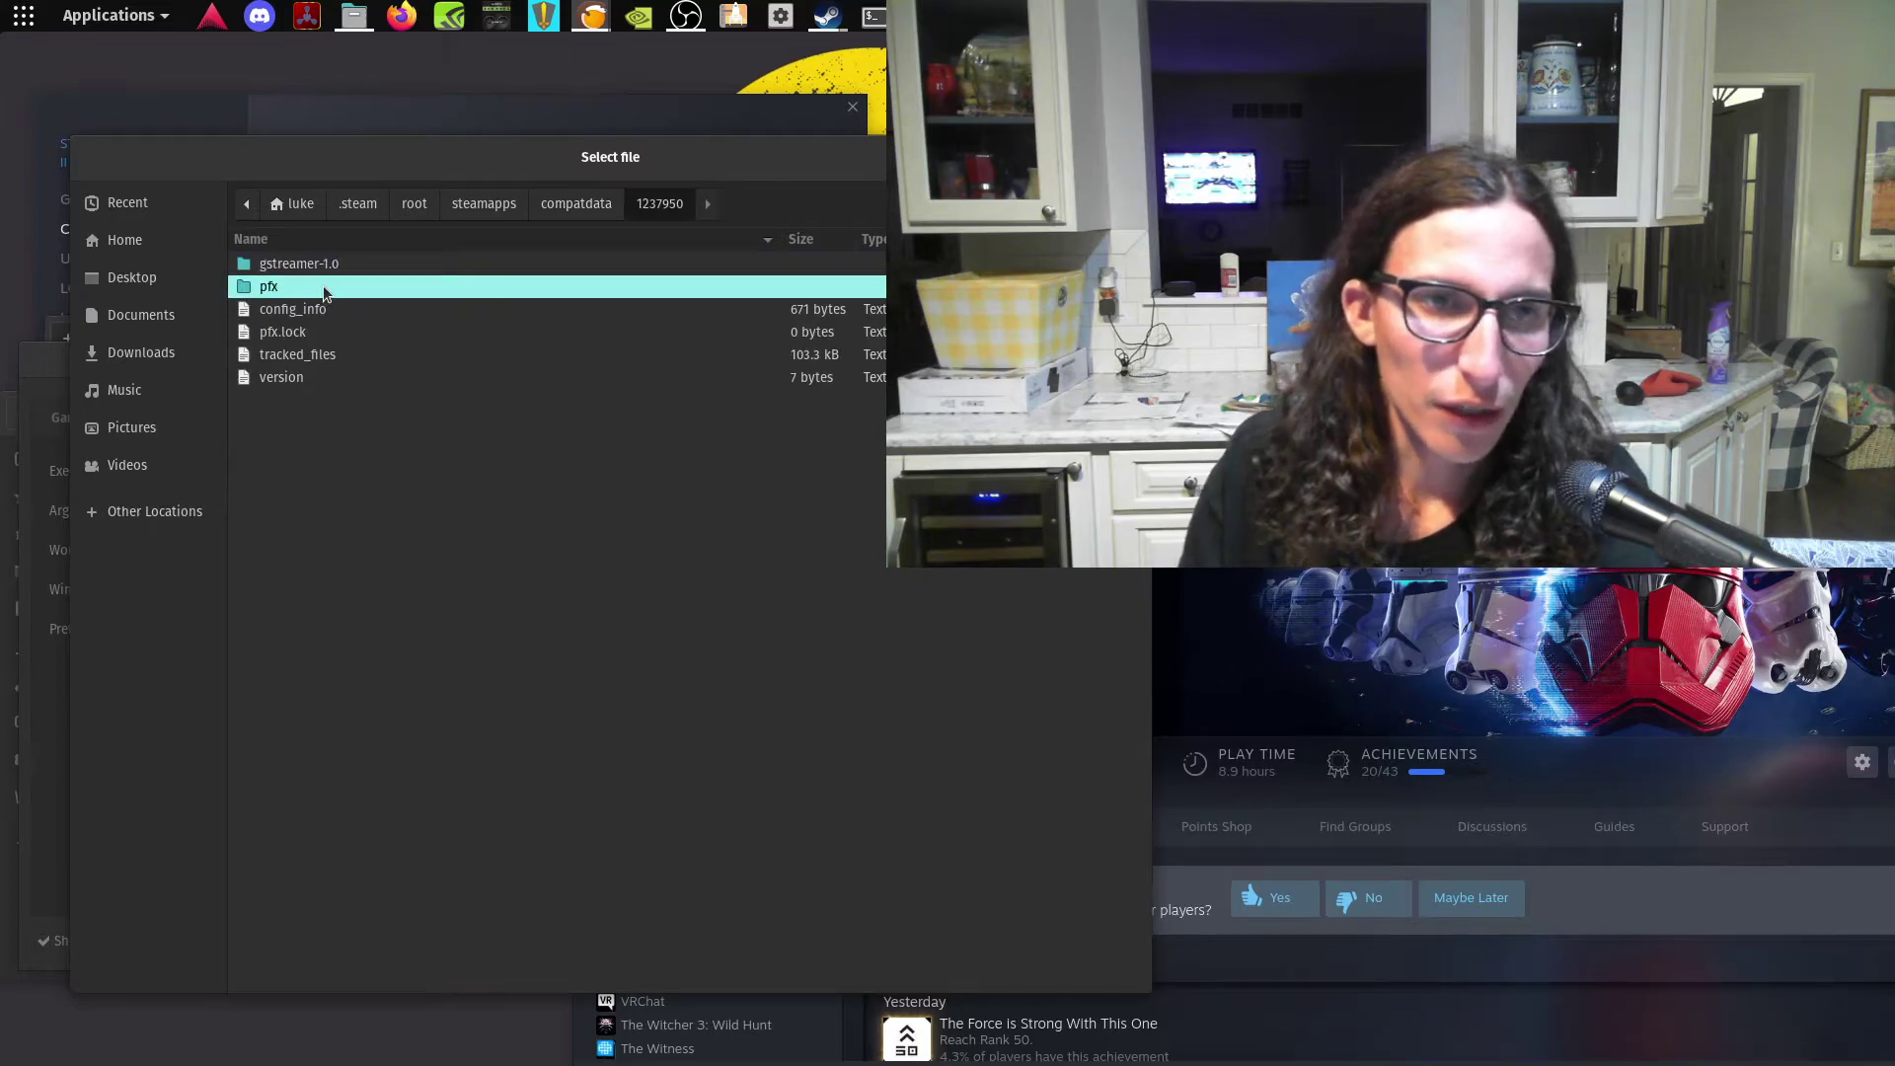
double_click(324, 287)
double_click(323, 286)
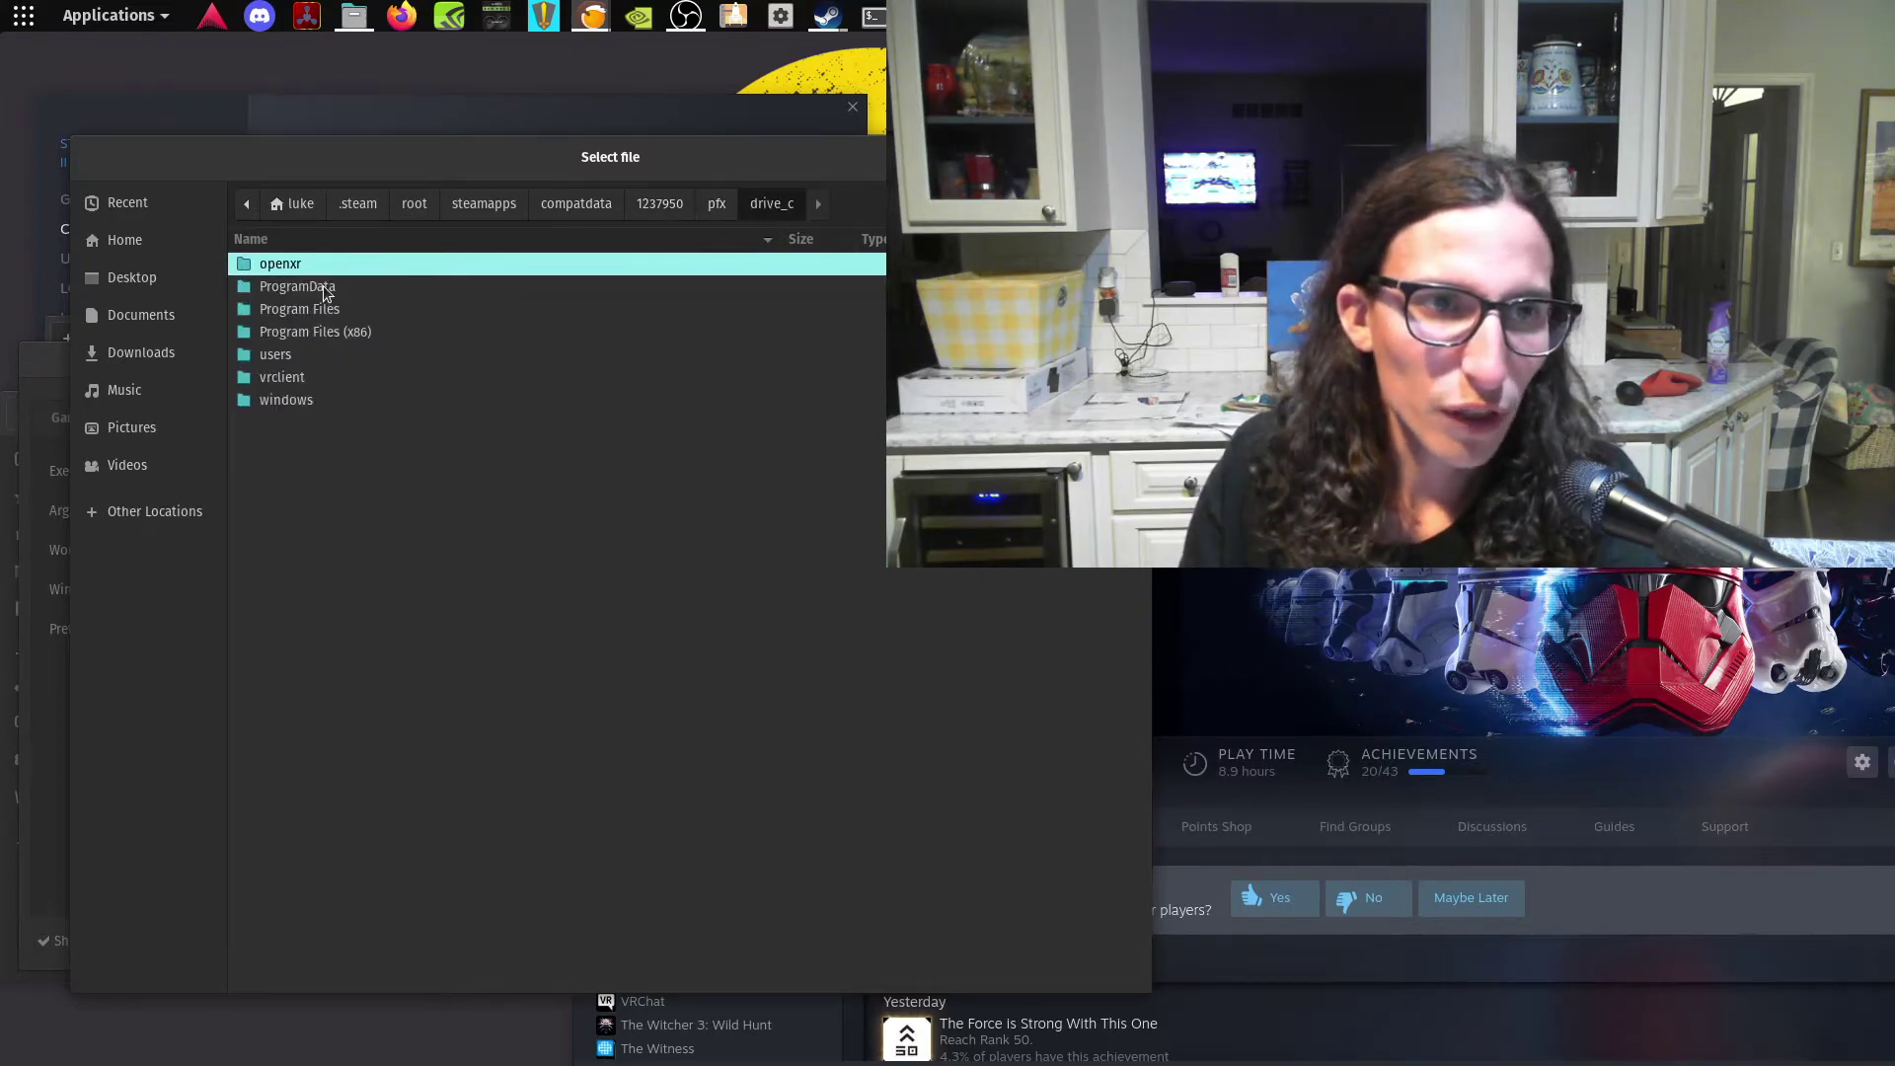
left_click(382, 331)
double_click(382, 331)
double_click(371, 304)
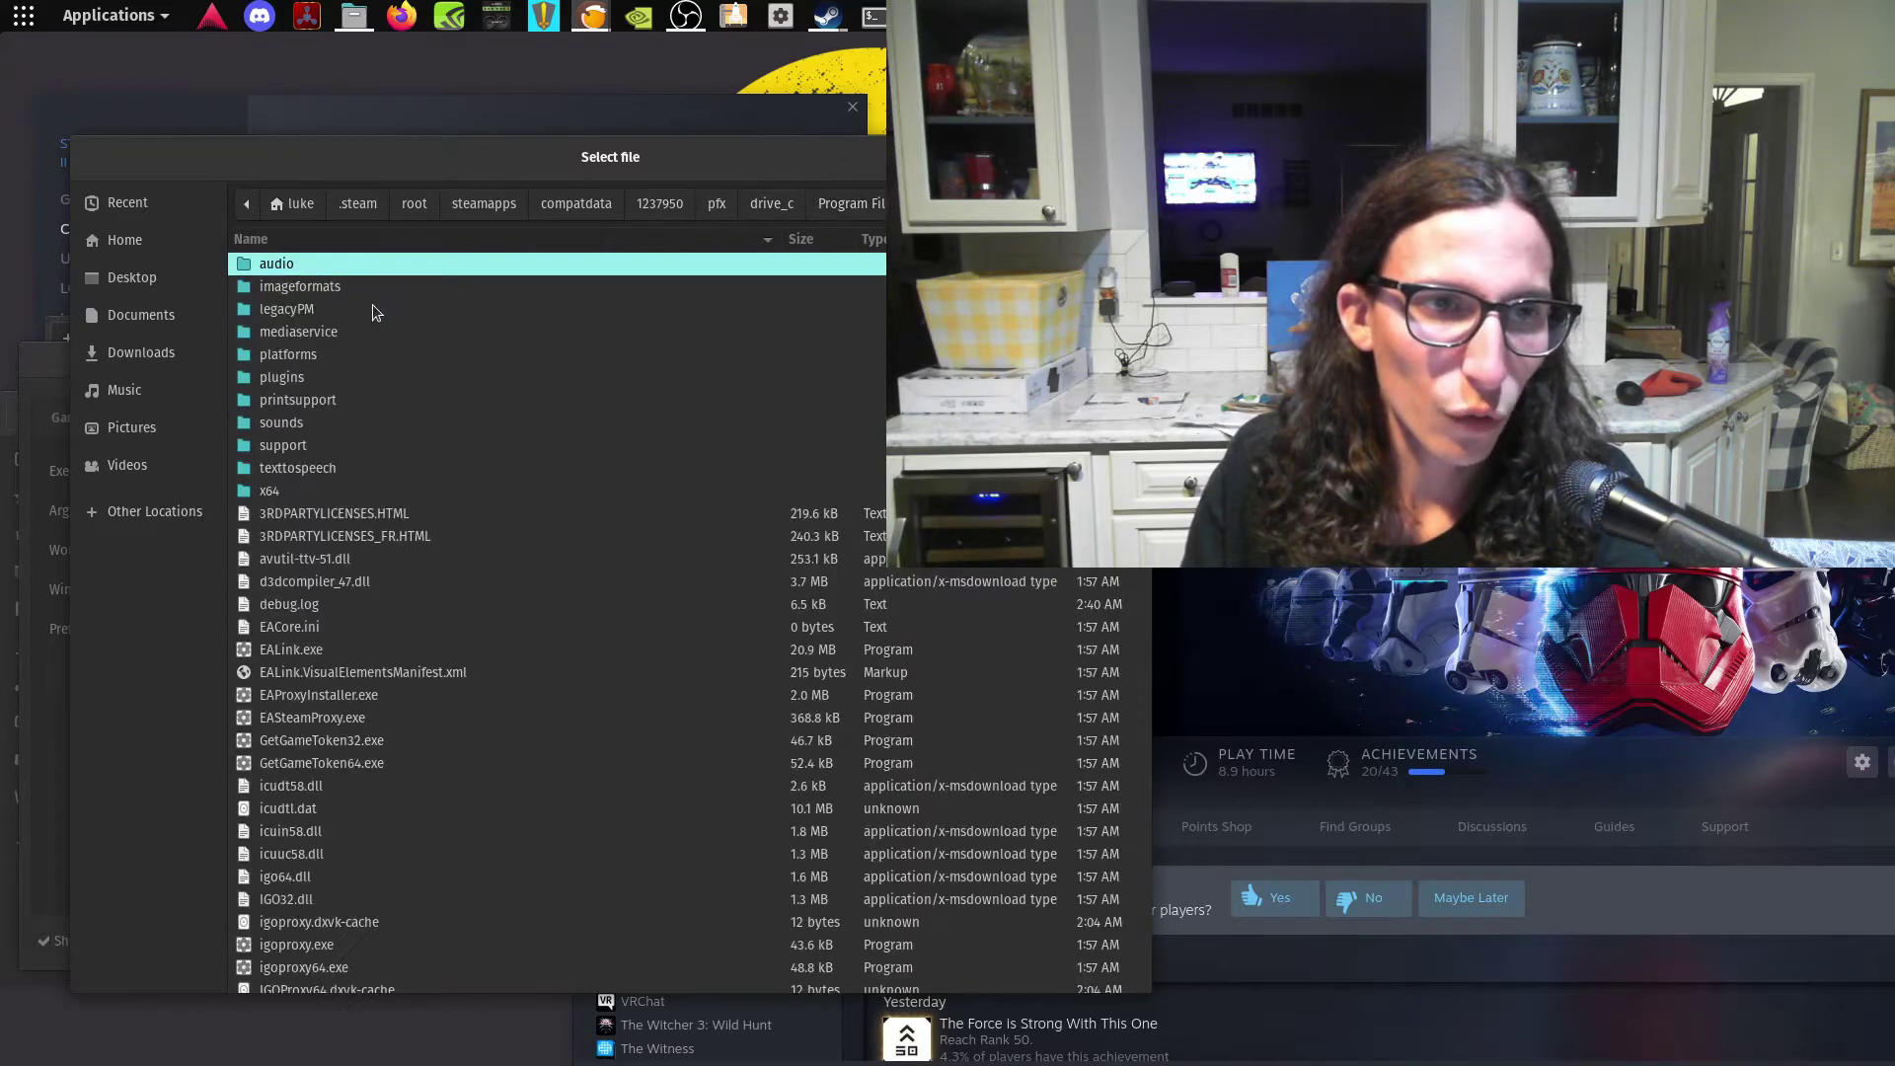
scroll(372, 308, "down", 5)
scroll(372, 306, "down", 5)
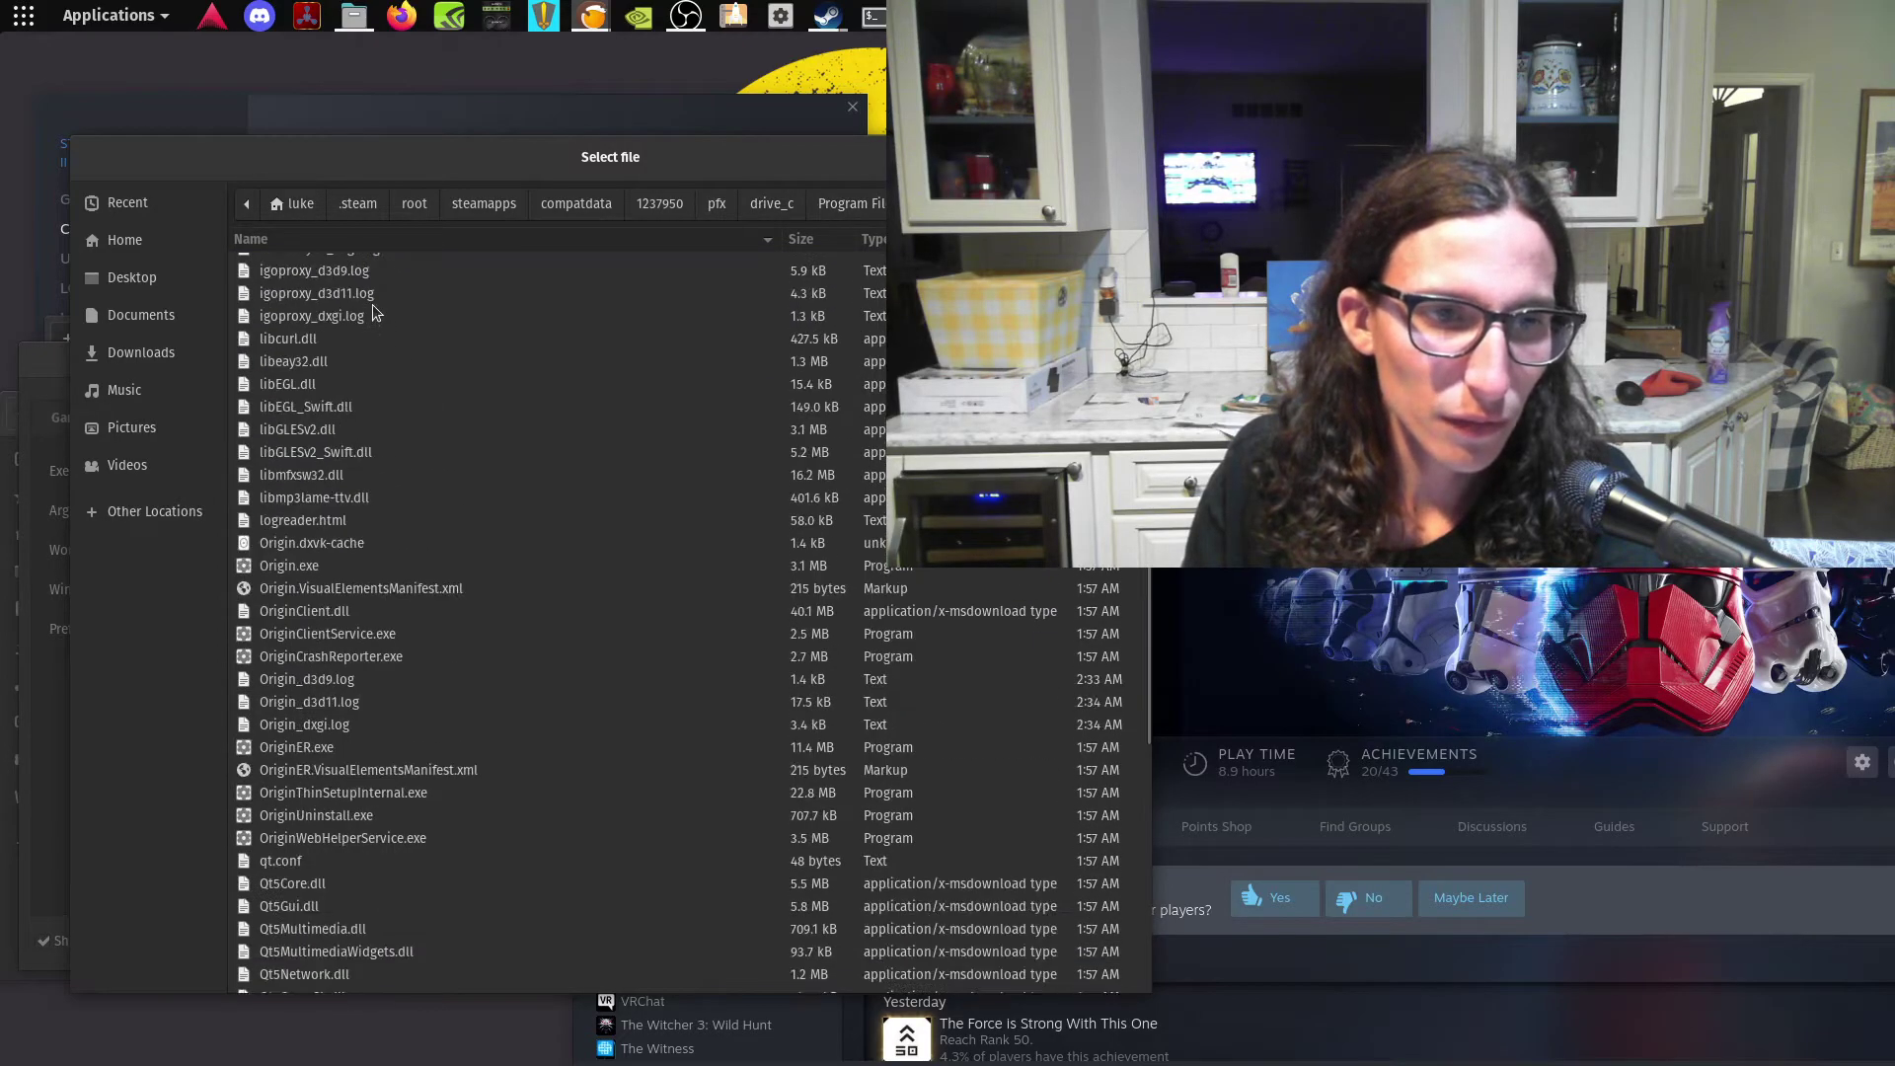
left_click(357, 566)
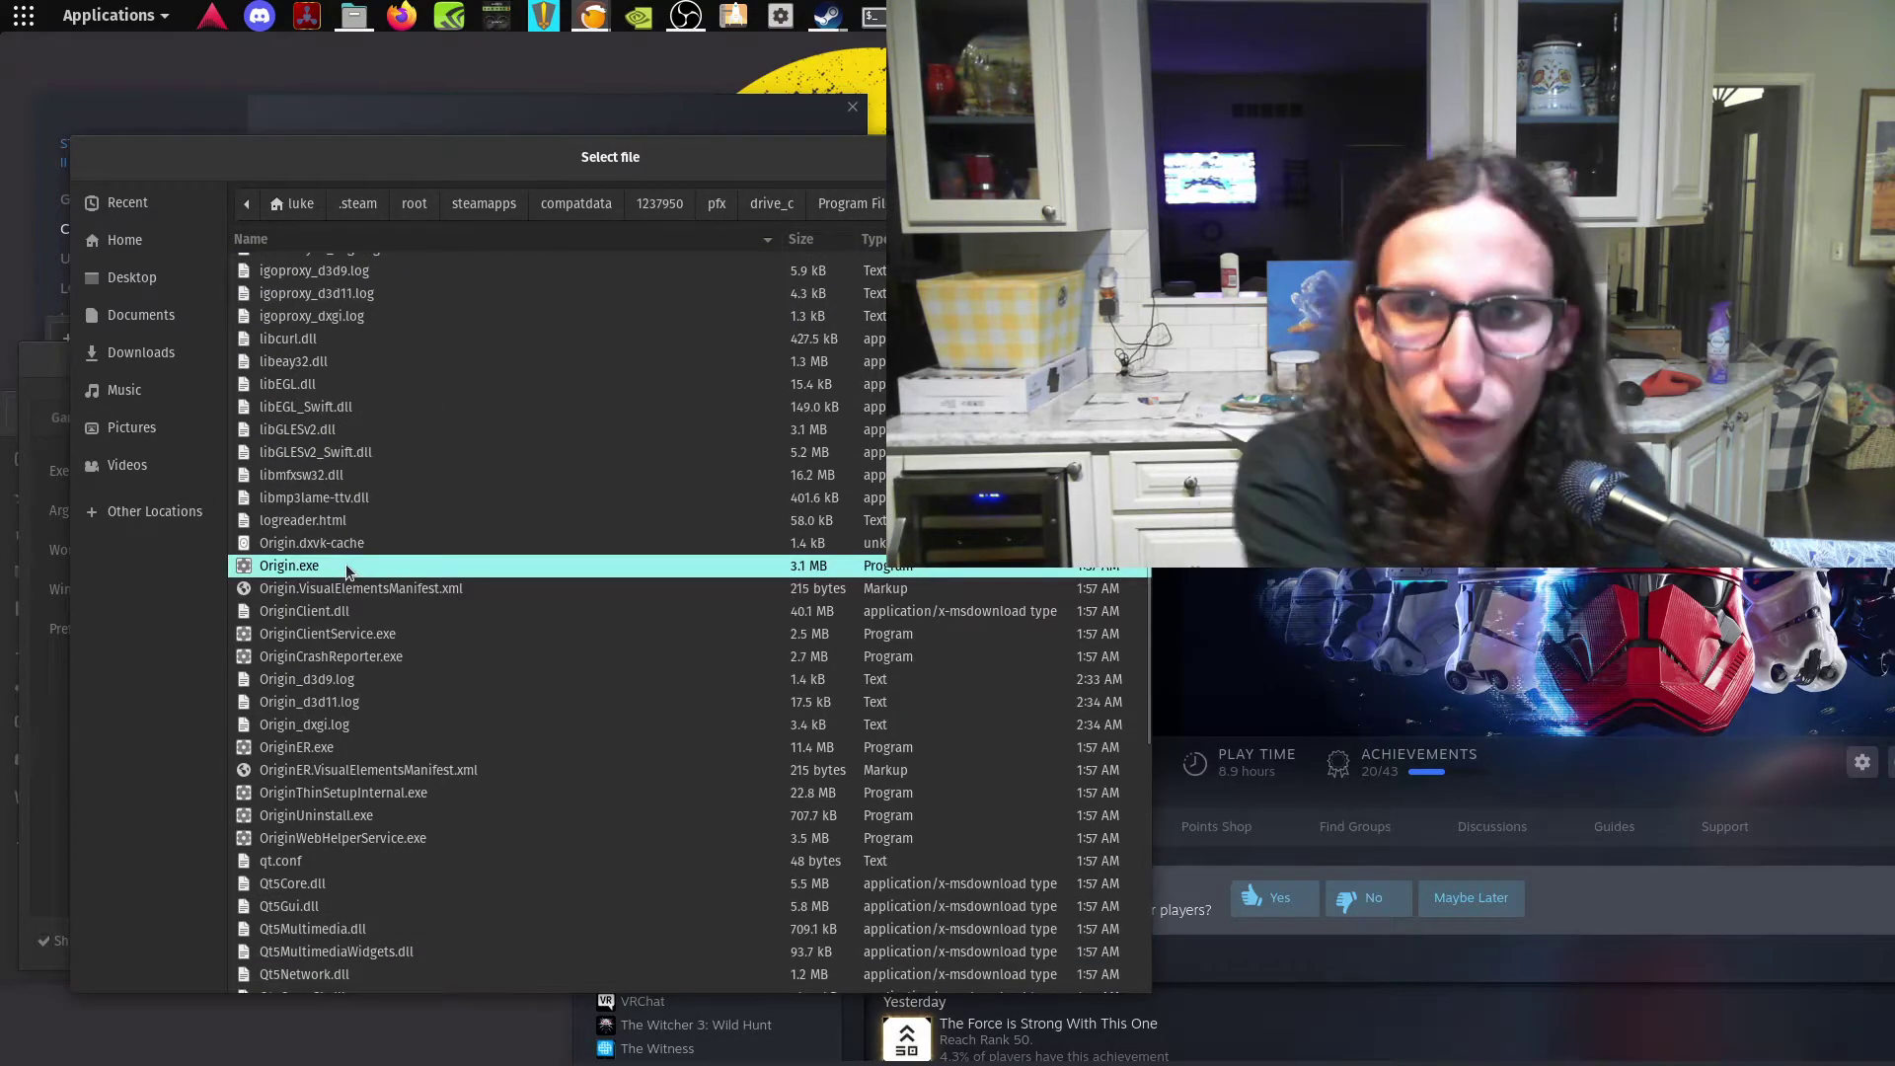
- Reposition the file picker, then dismiss it with Escape, leaving Executable empty
left_click_drag(743, 166, 517, 242)
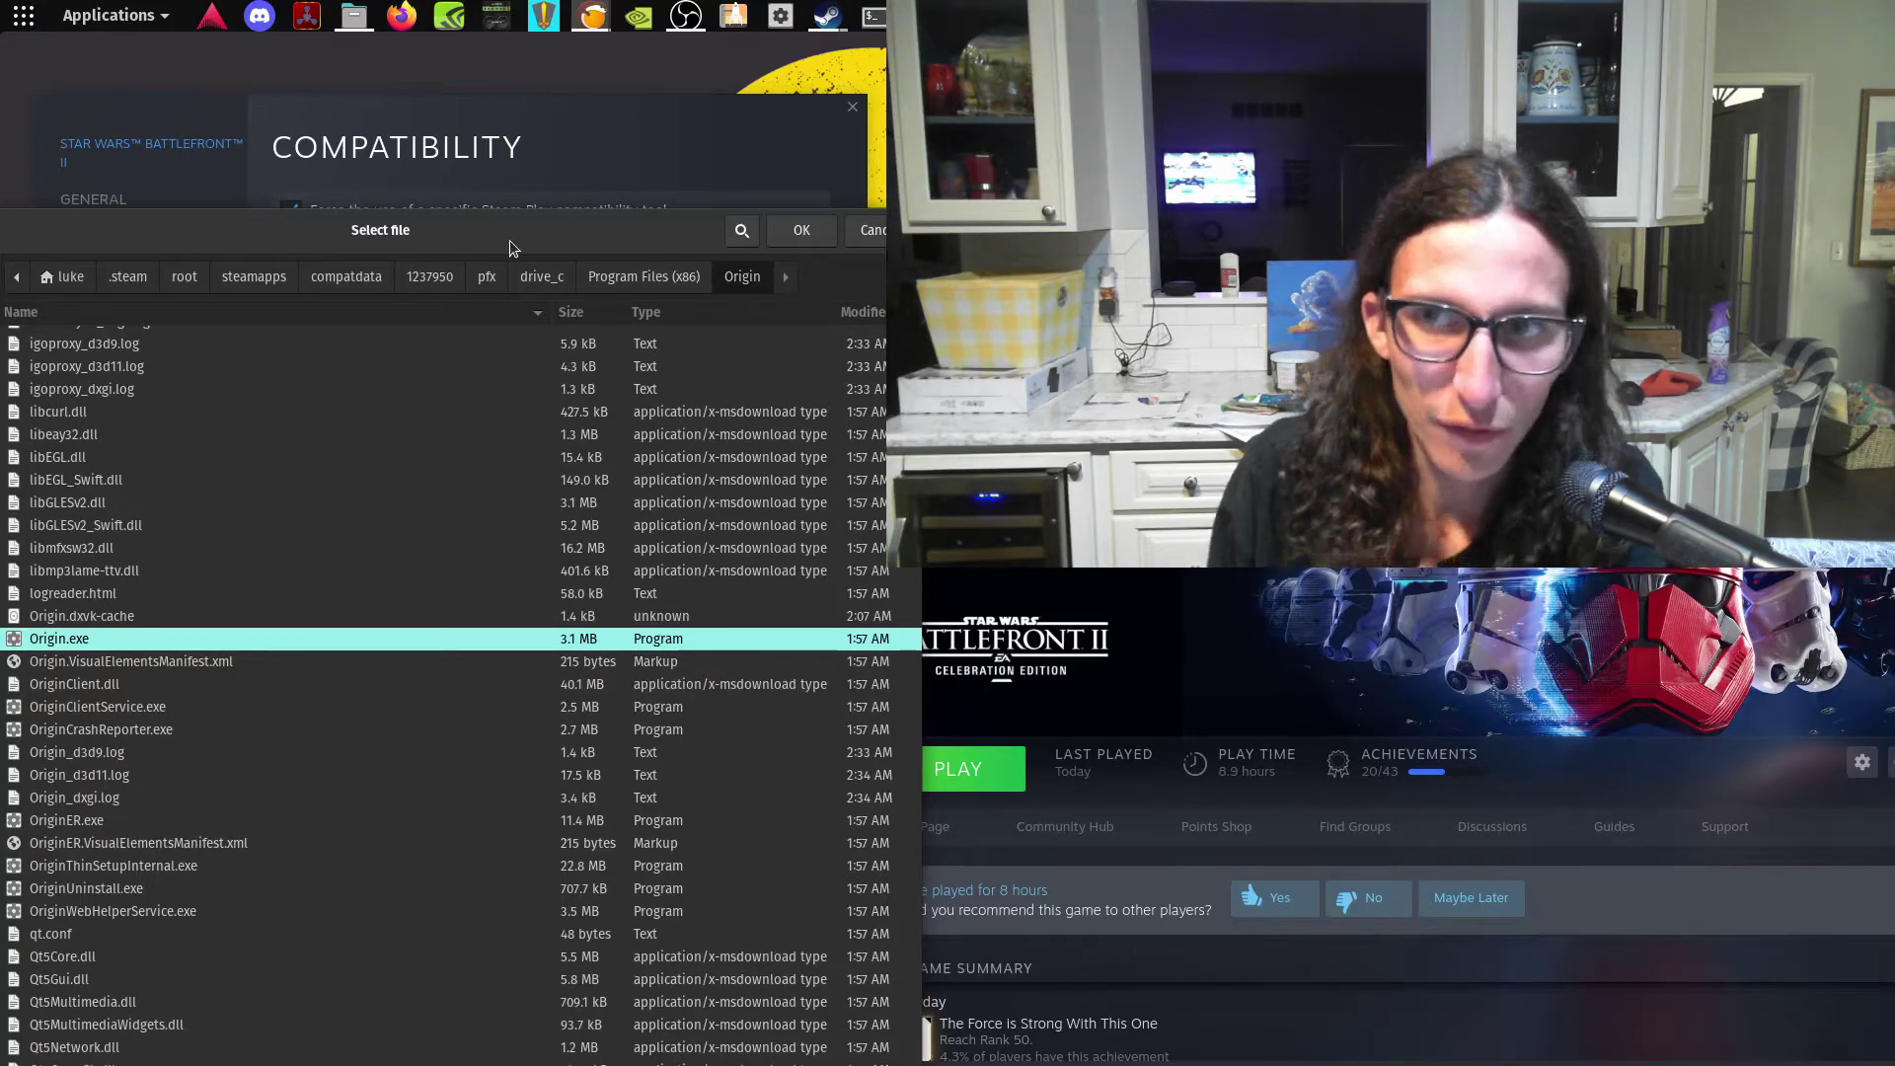
left_click_drag(509, 240, 579, 75)
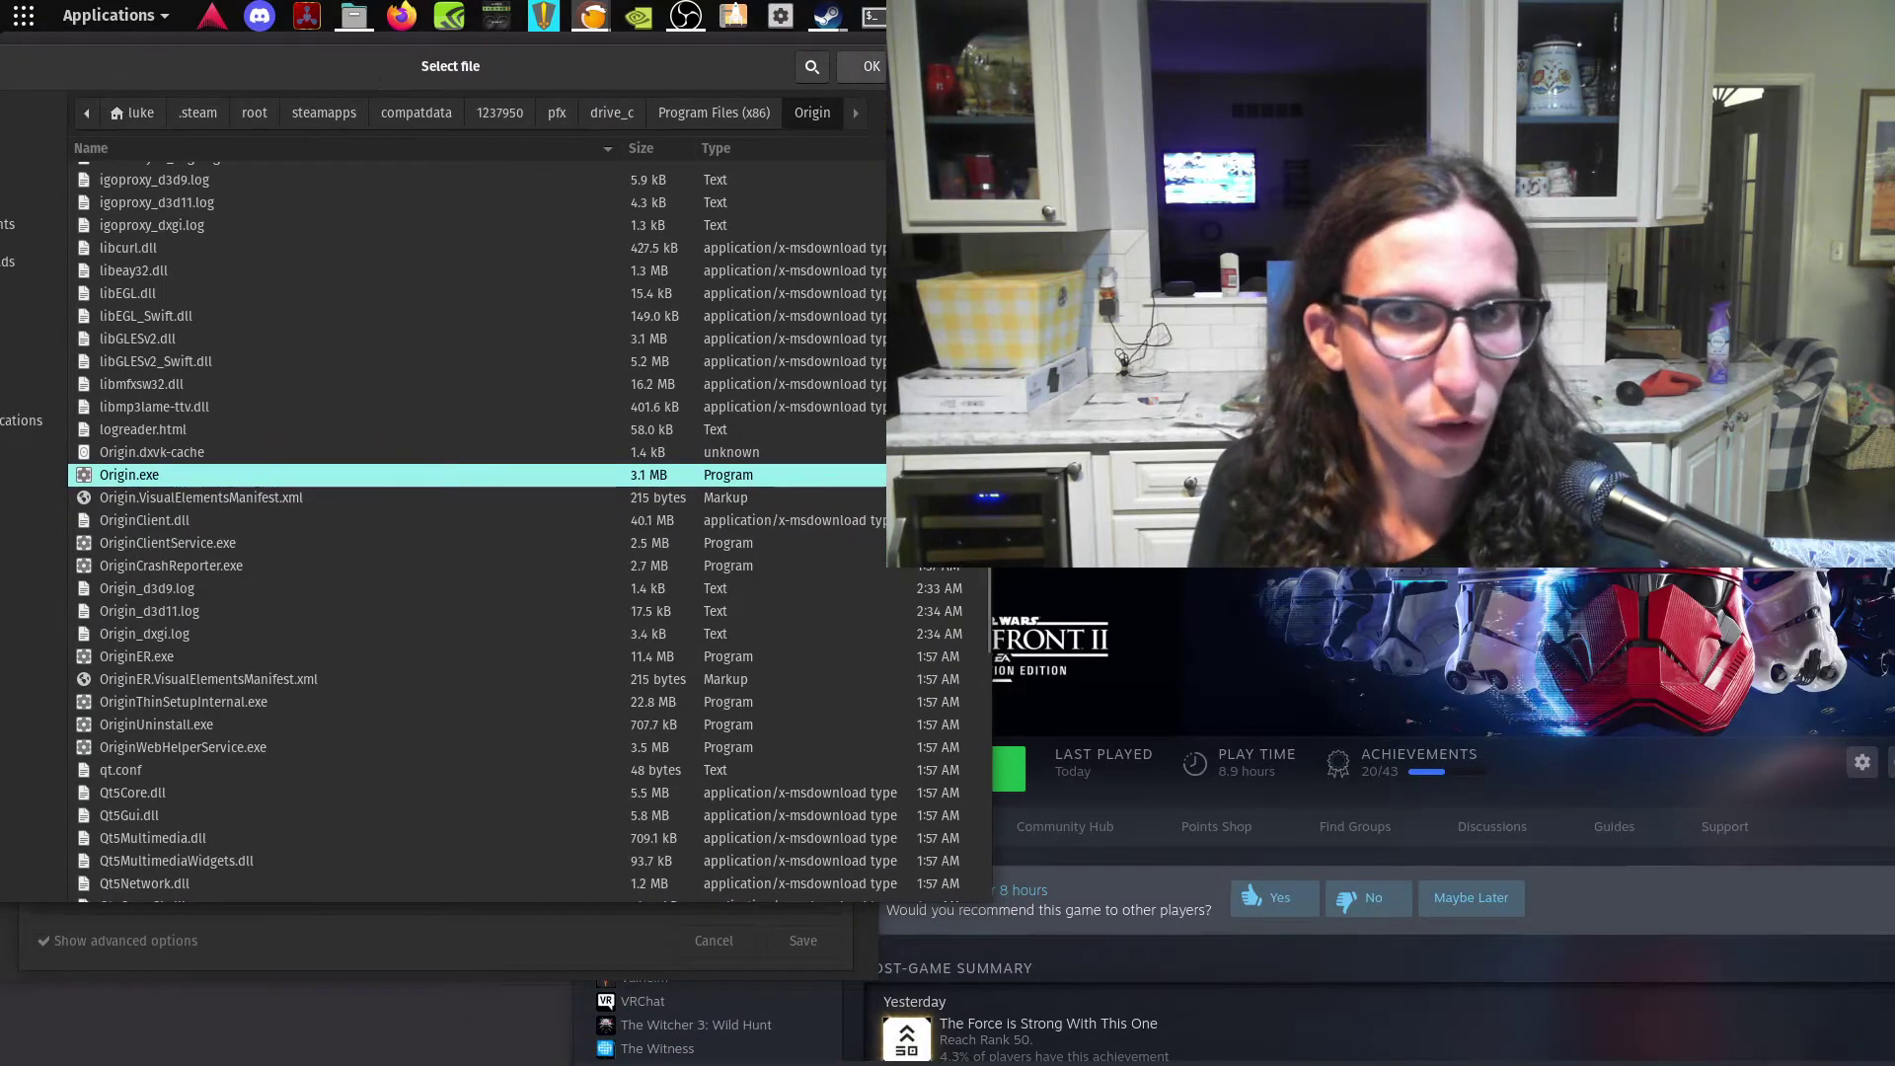
key("Escape")
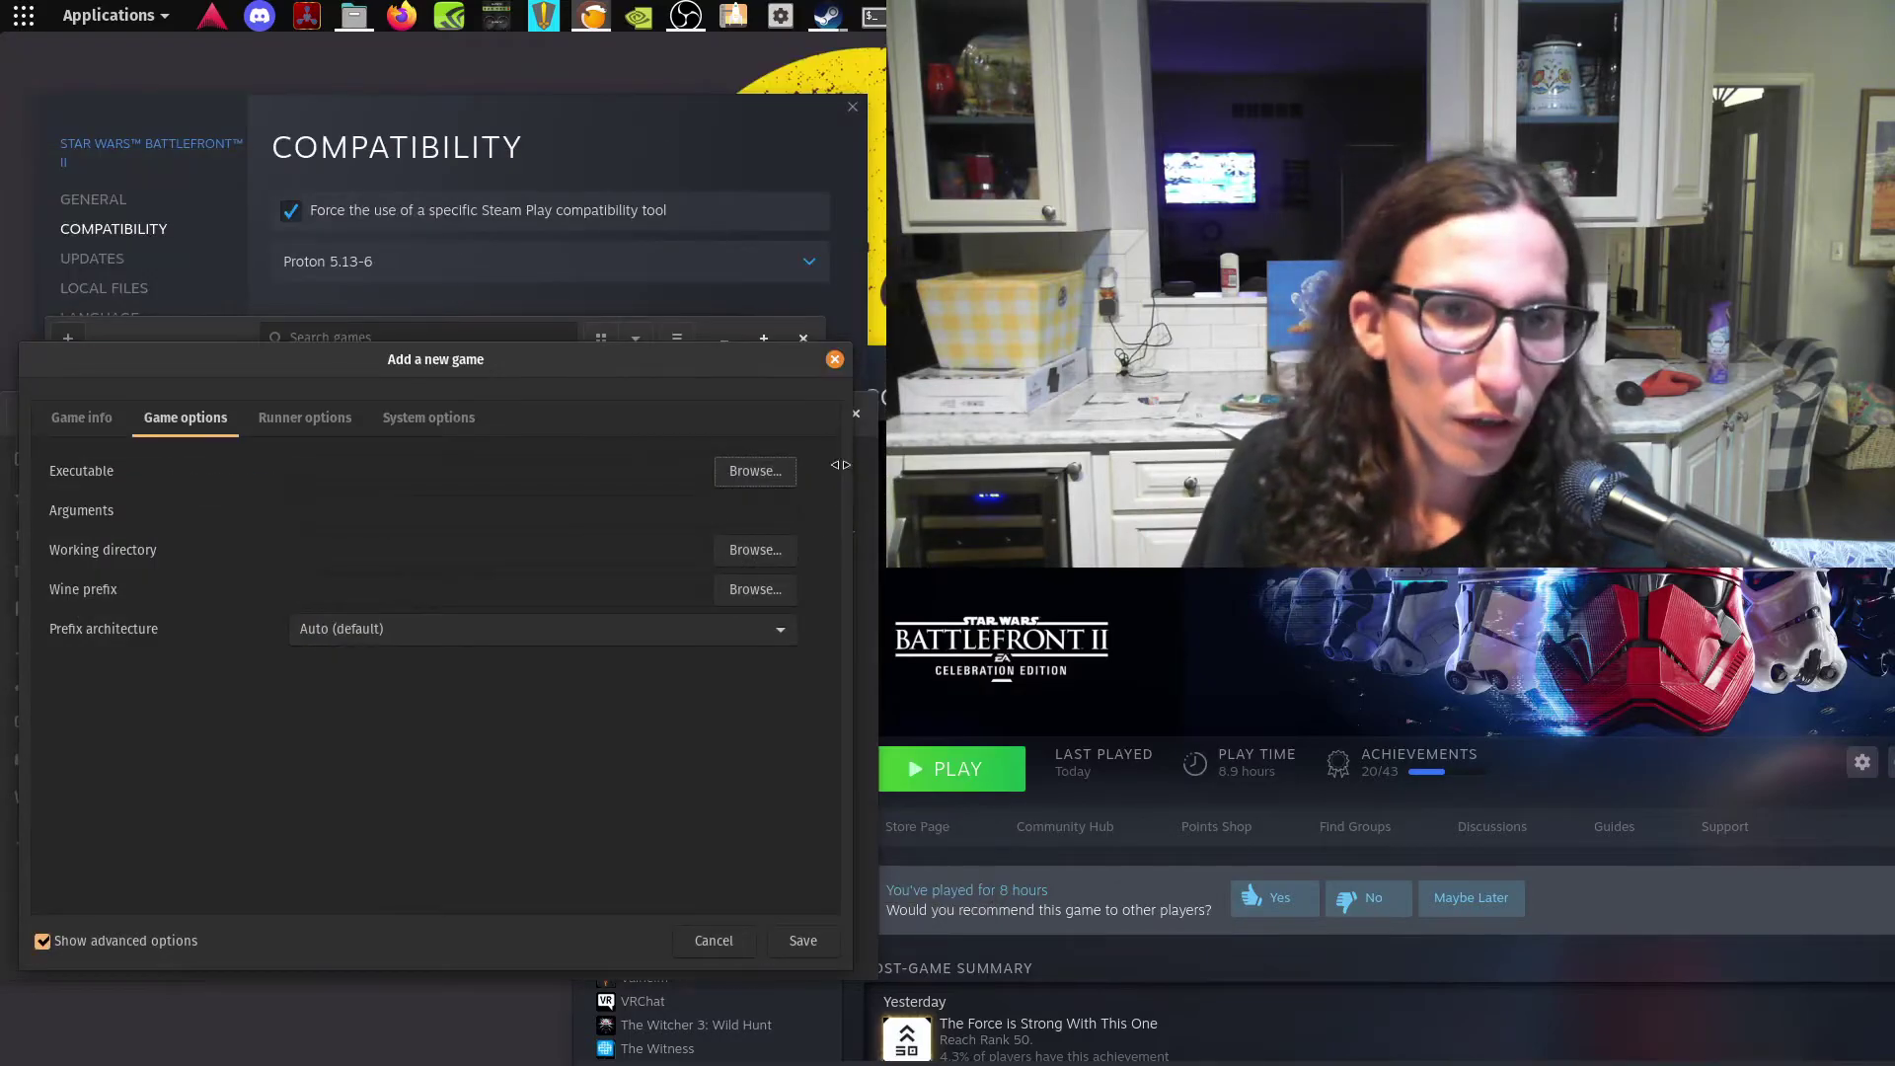
- Cancel the new Lutris game and launch the existing library entry 'm'
left_click(732, 940)
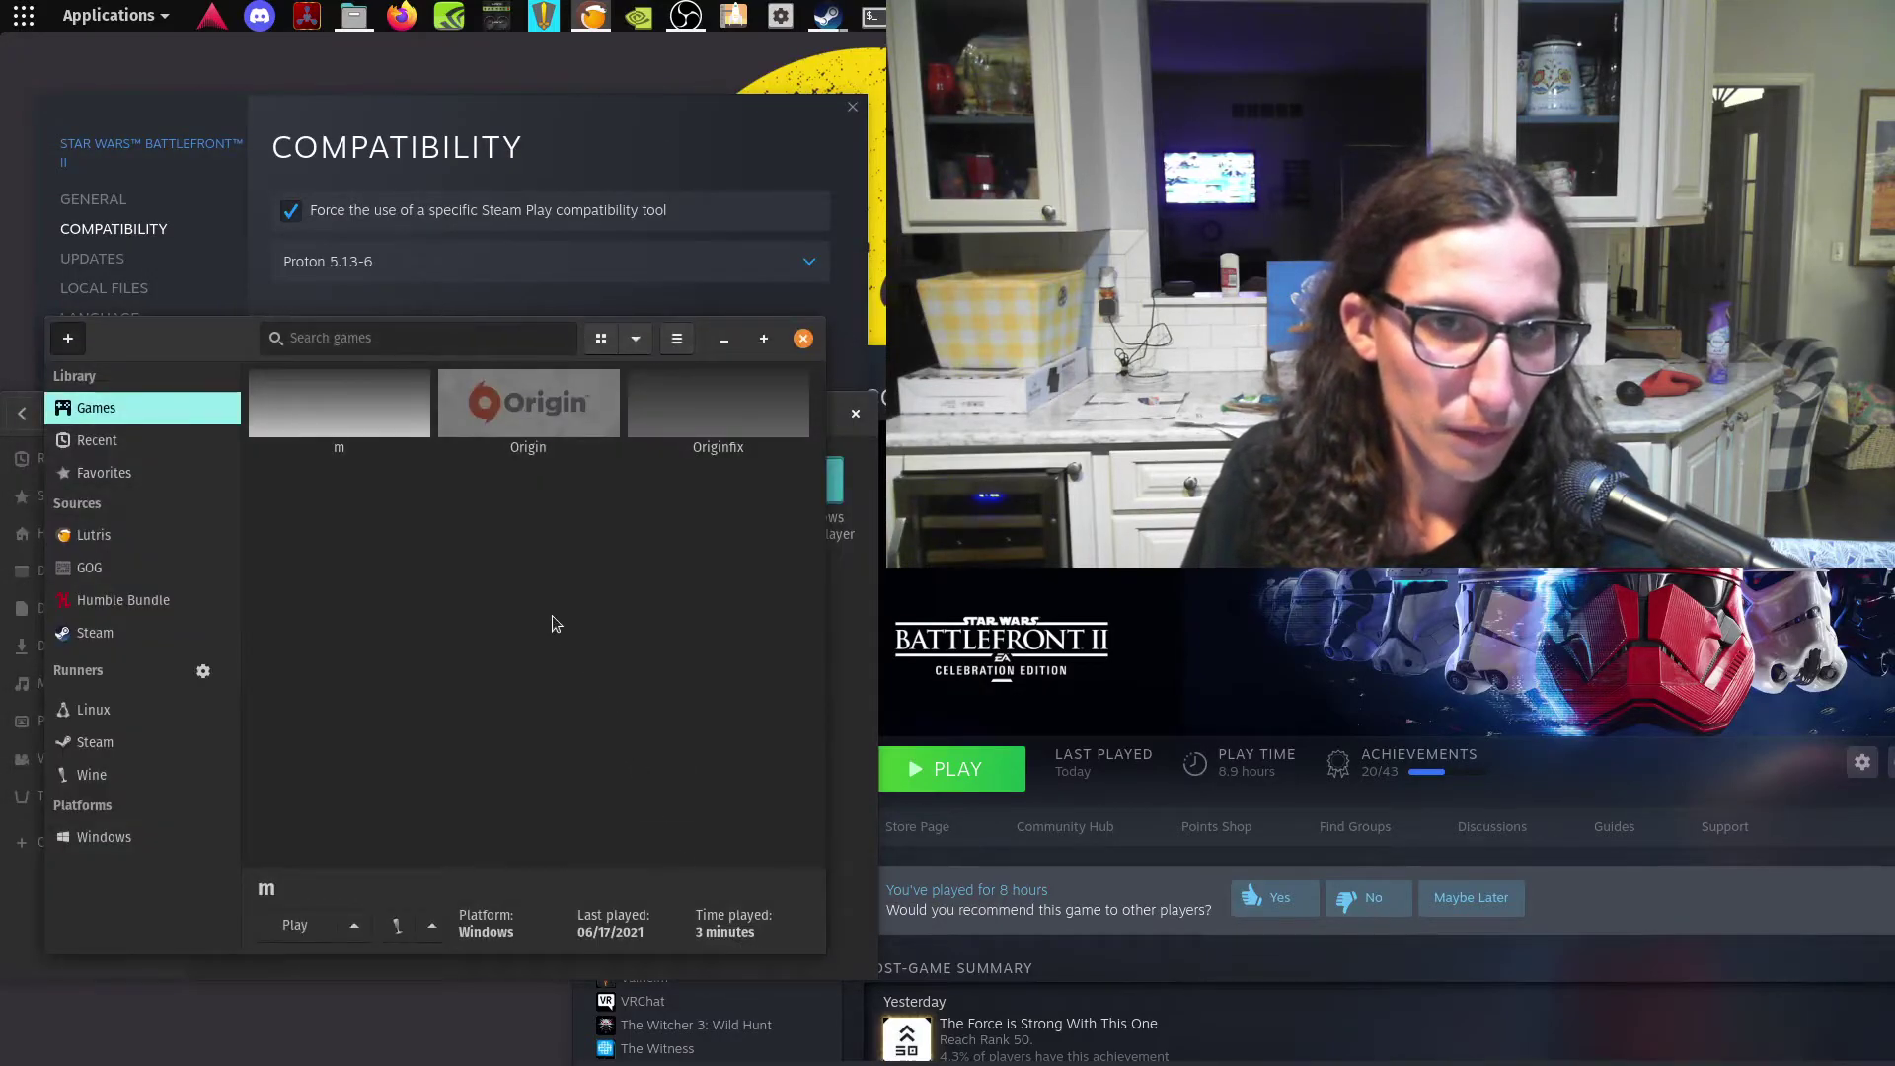
double_click(367, 395)
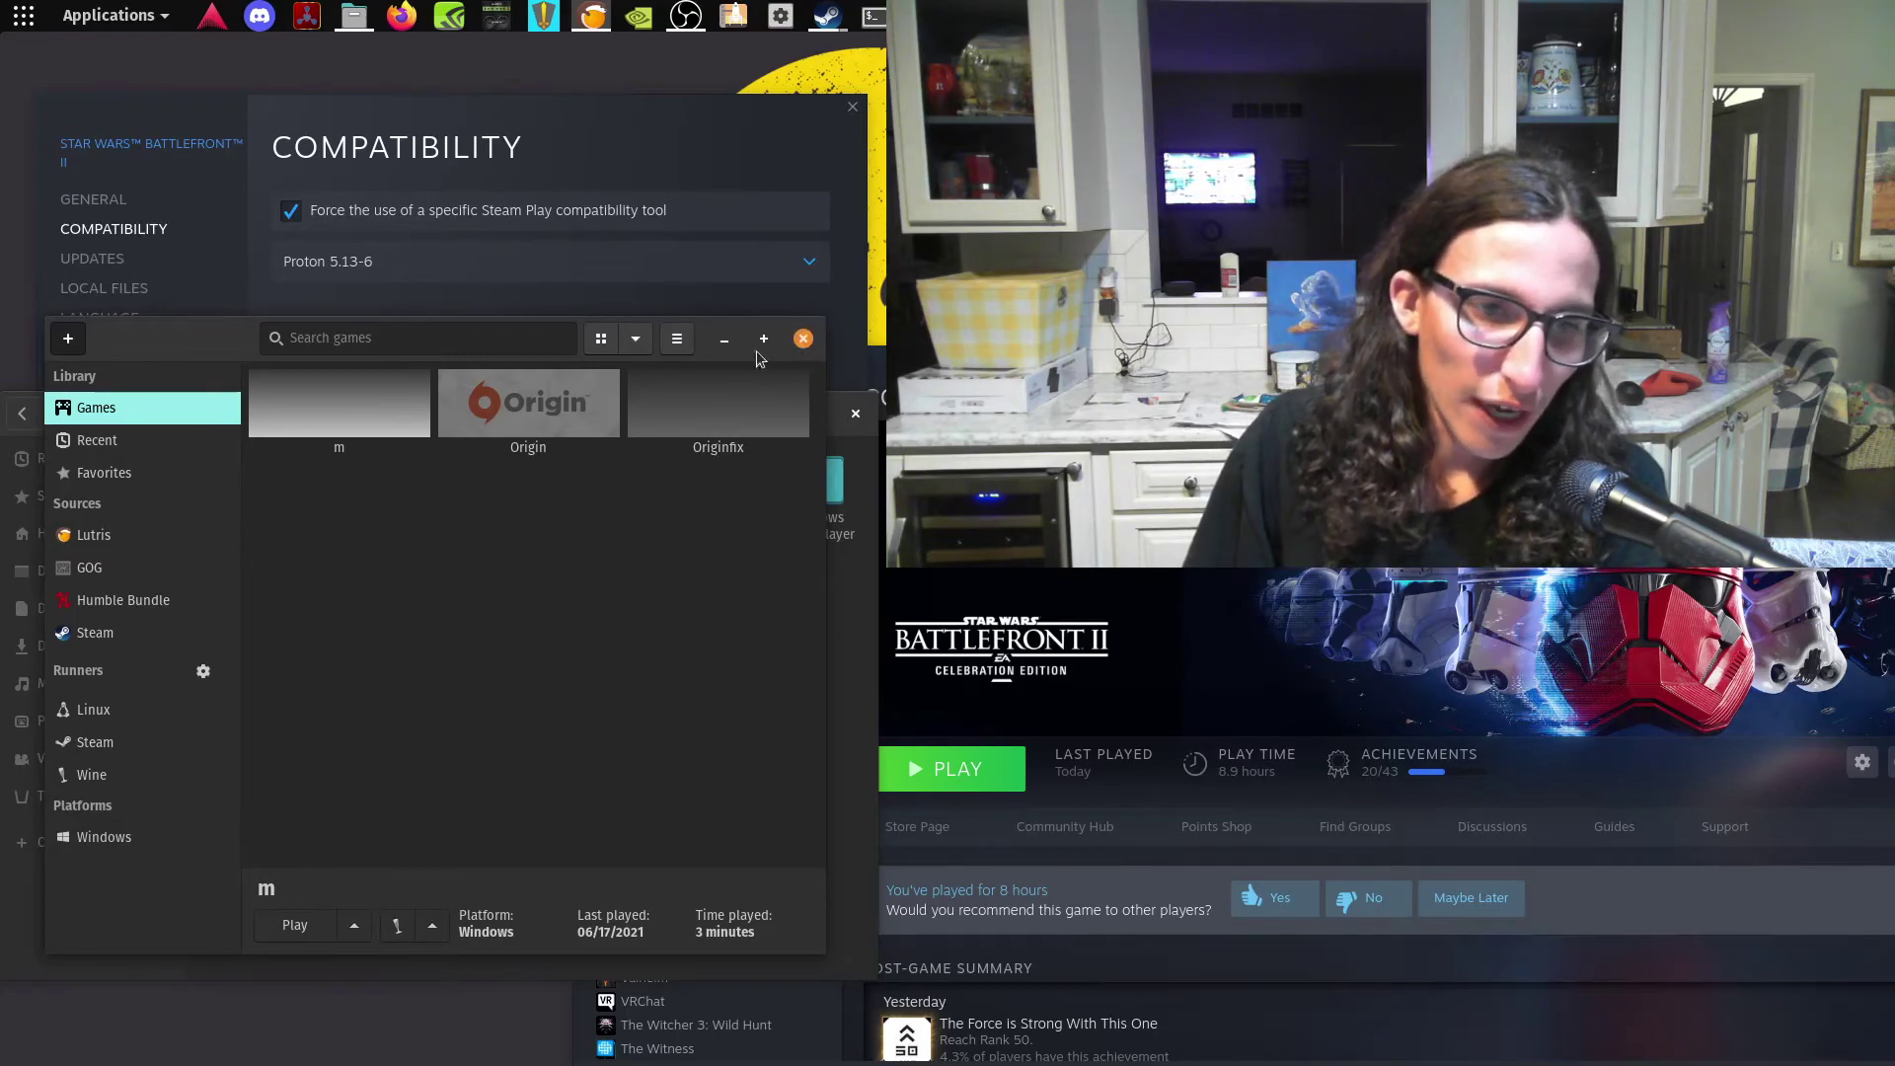
- Check the details of m, Origin and Originfix twice, then close Lutris and the file manager
left_click(390, 404)
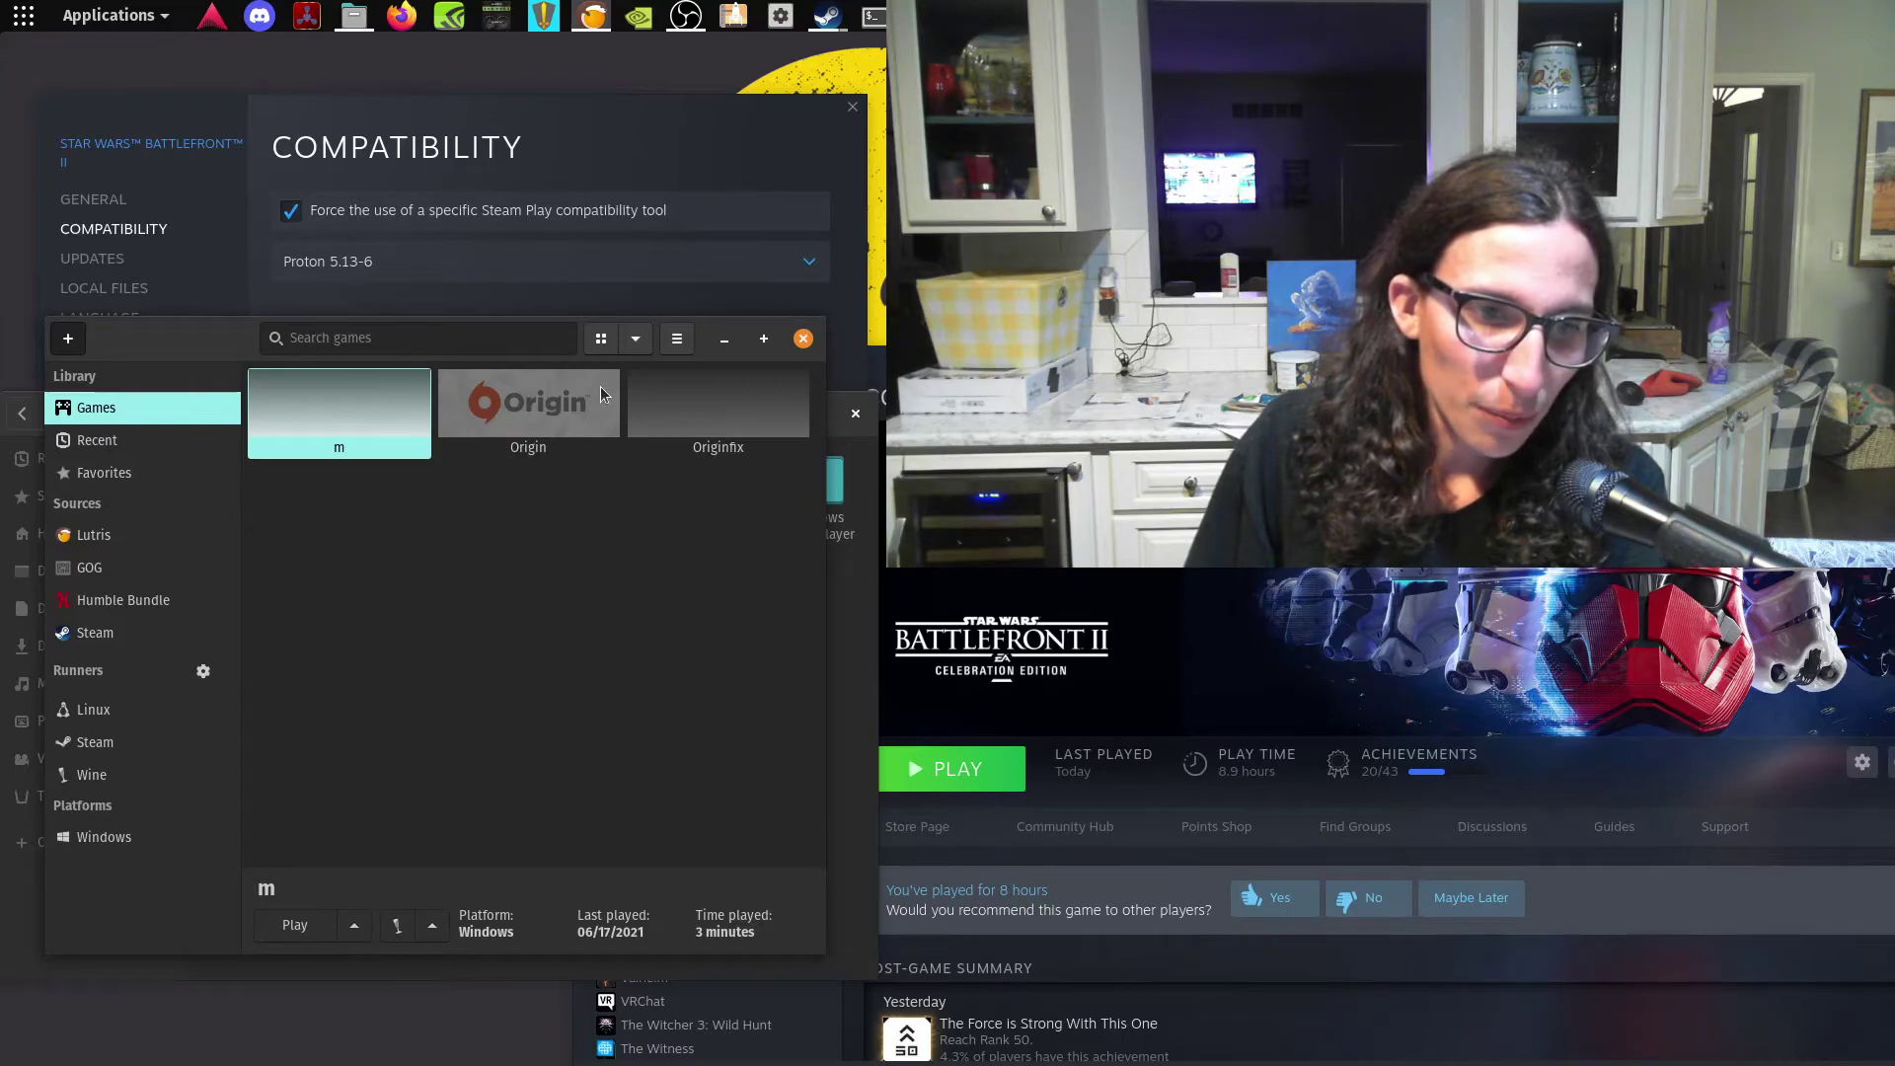
left_click(604, 393)
left_click(761, 383)
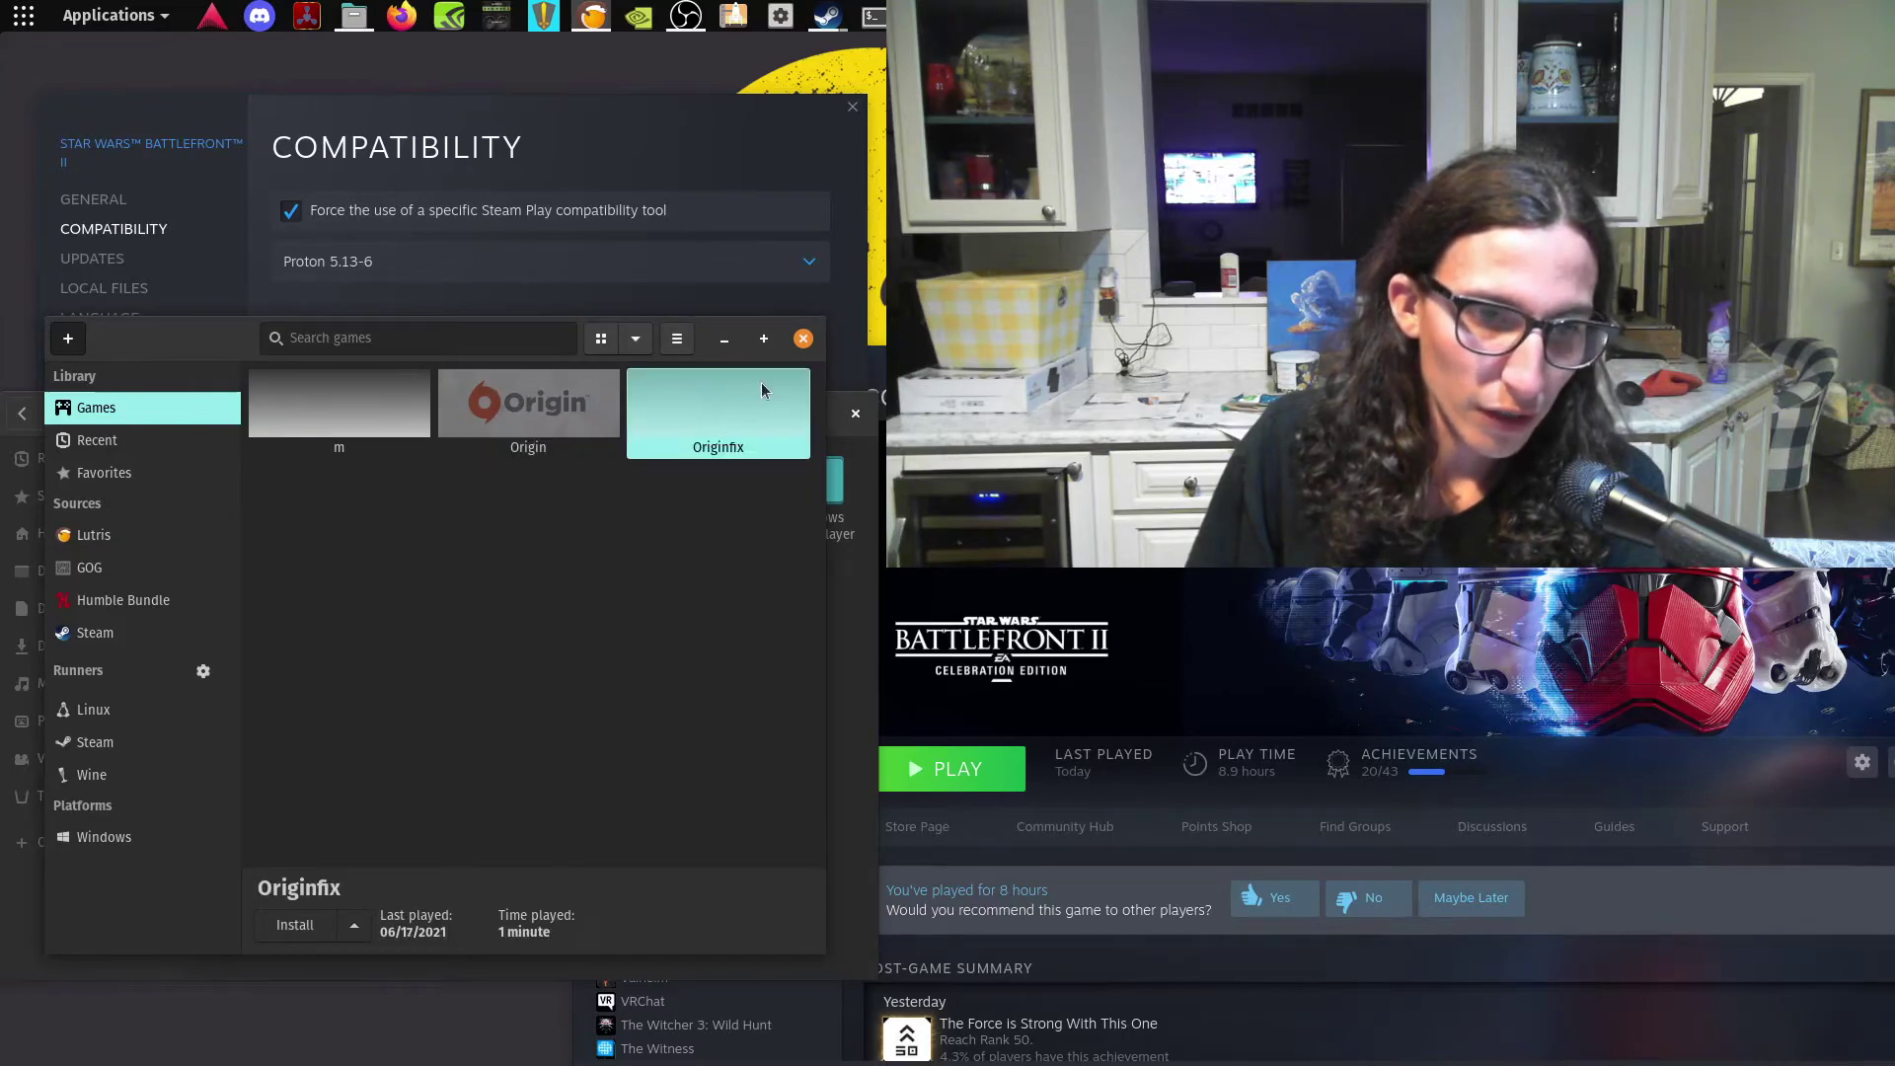
left_click(413, 396)
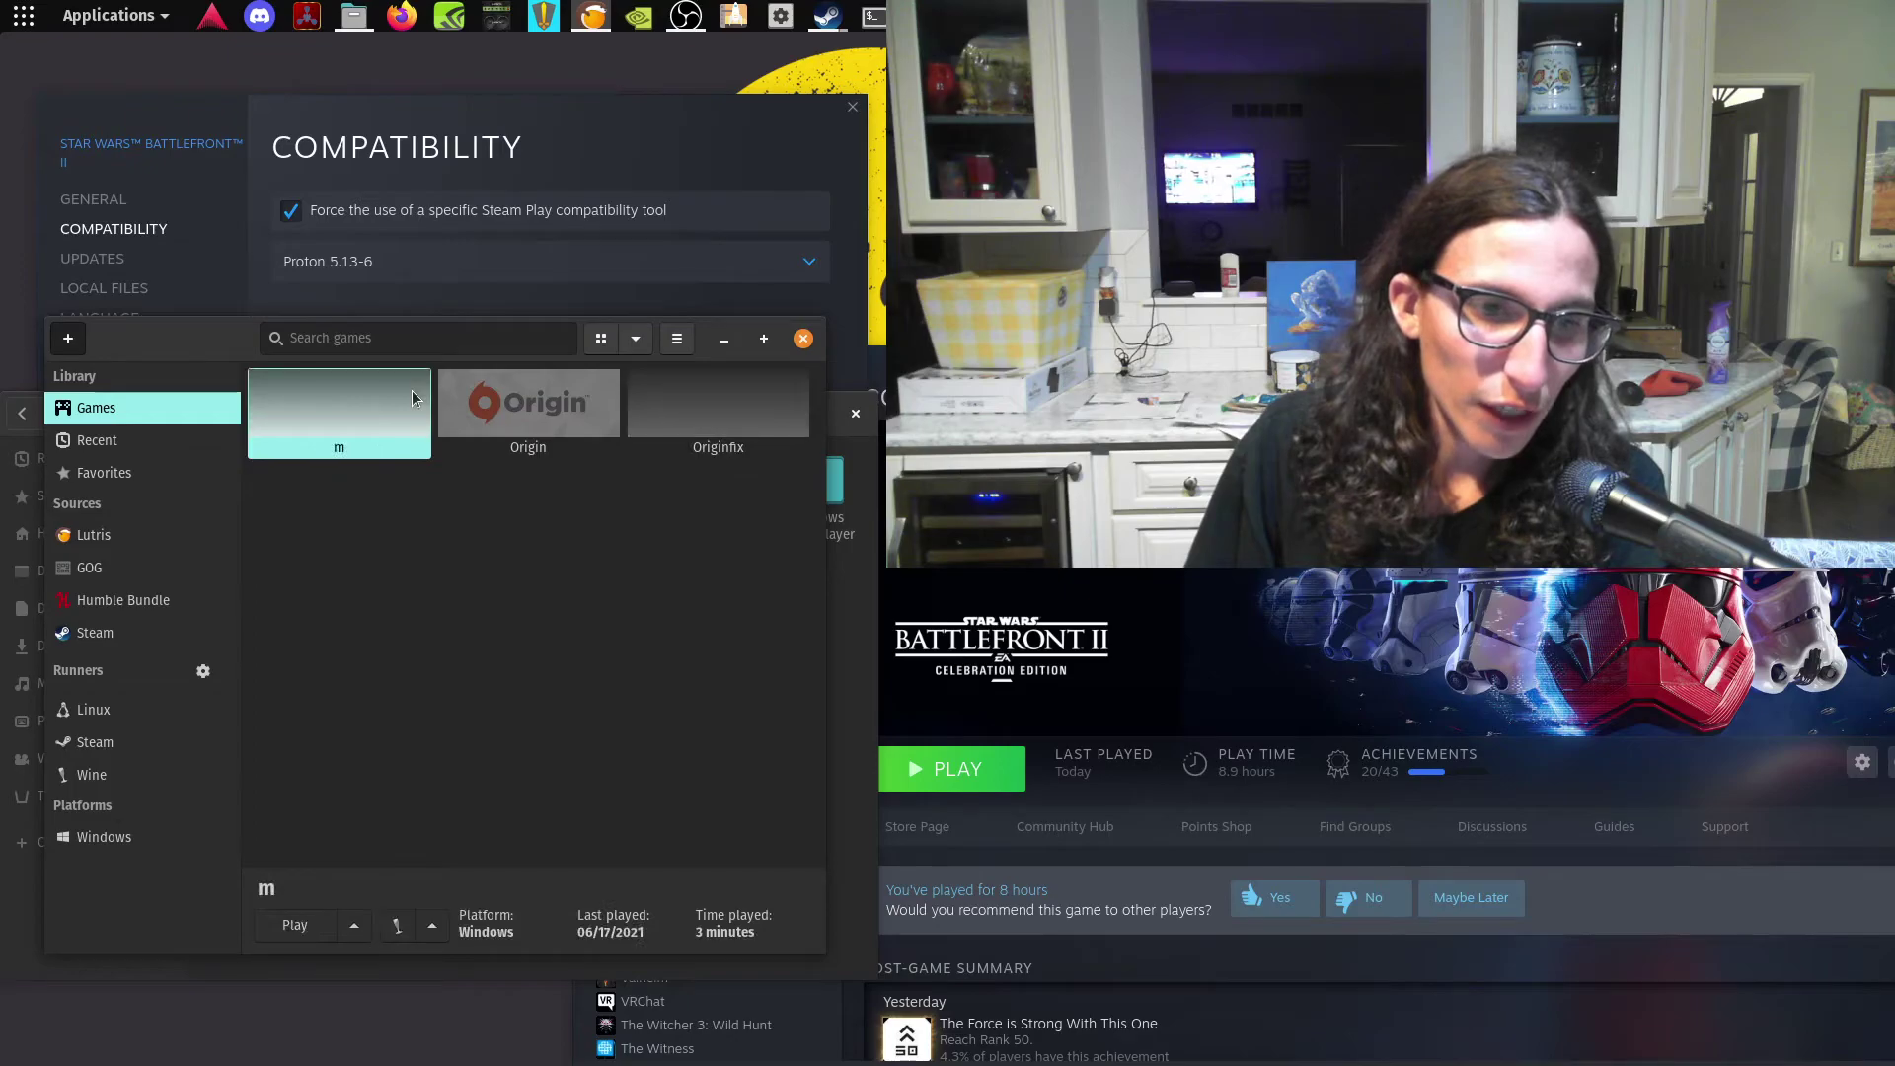
left_click(604, 385)
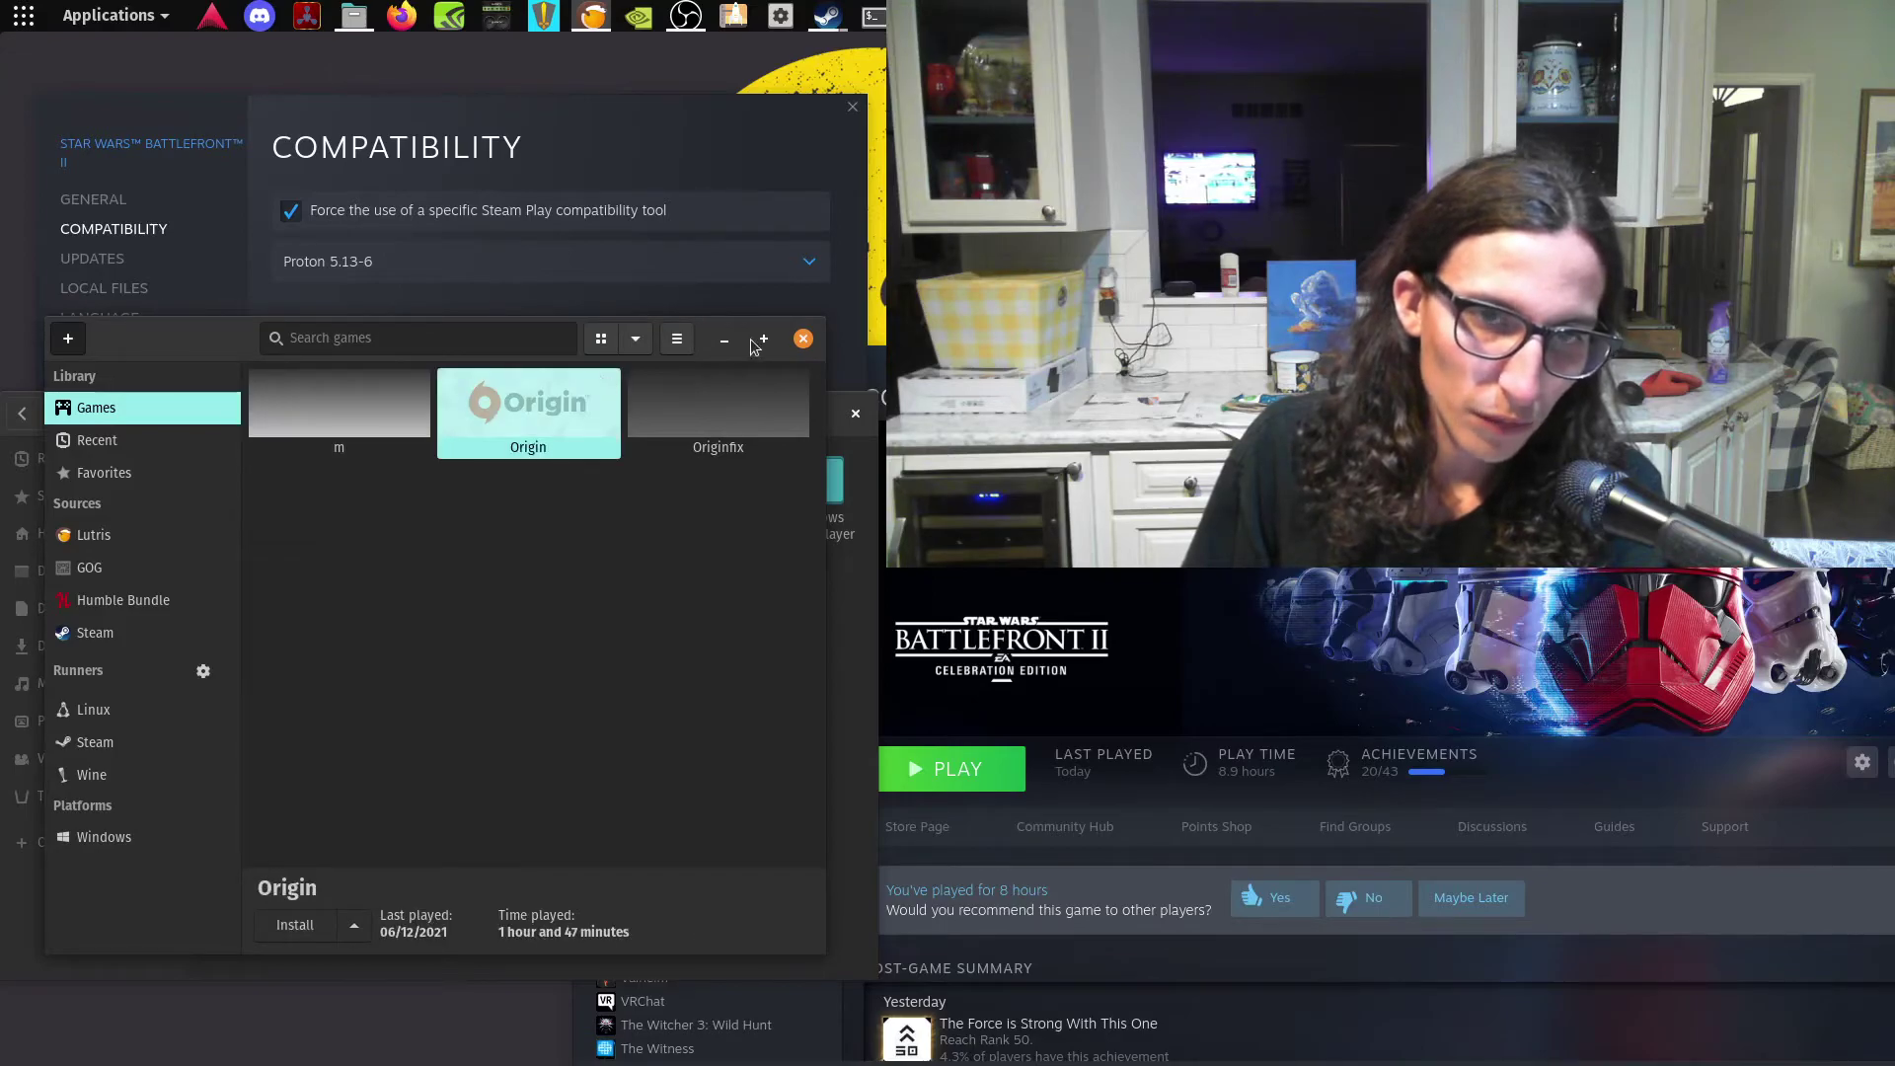
left_click(780, 385)
left_click(803, 338)
left_click(856, 413)
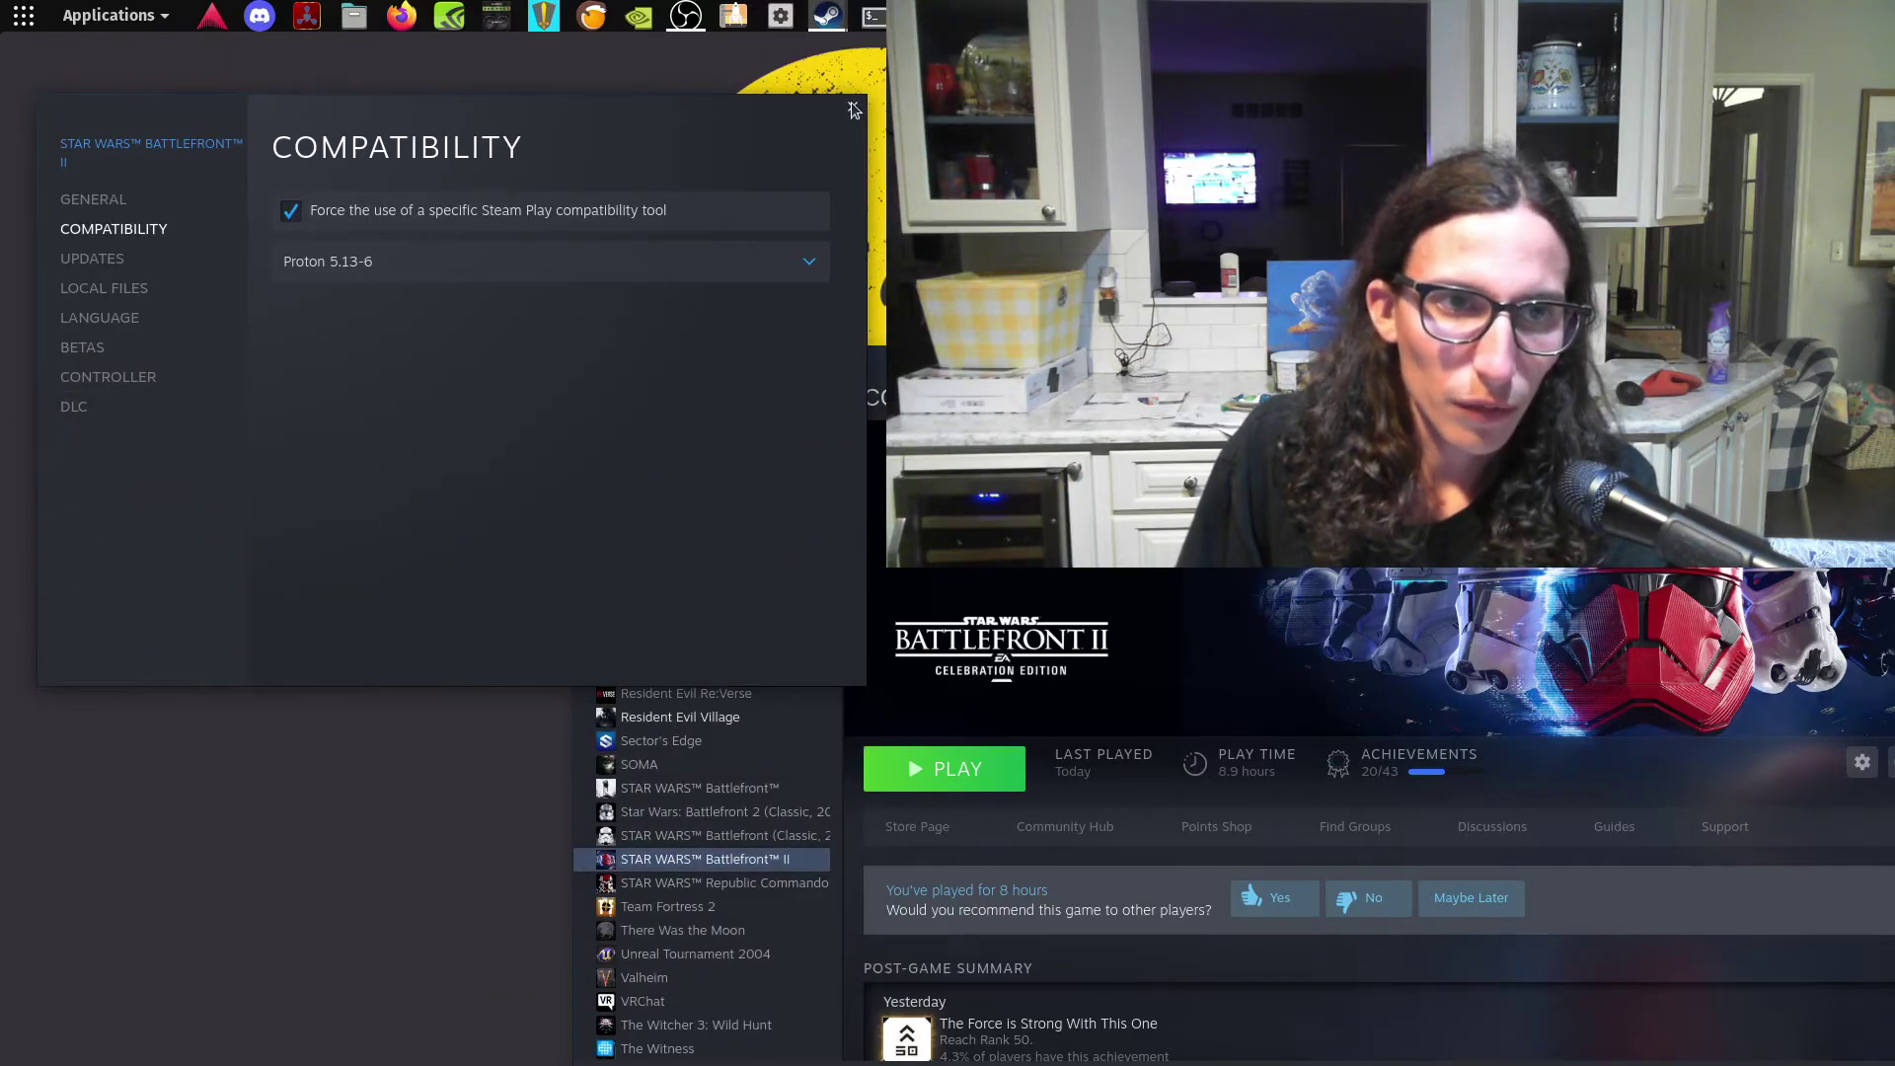
- Confirm Proton 5.13-6 as Battlefront II's compatibility tool and close its Properties window
left_click(772, 264)
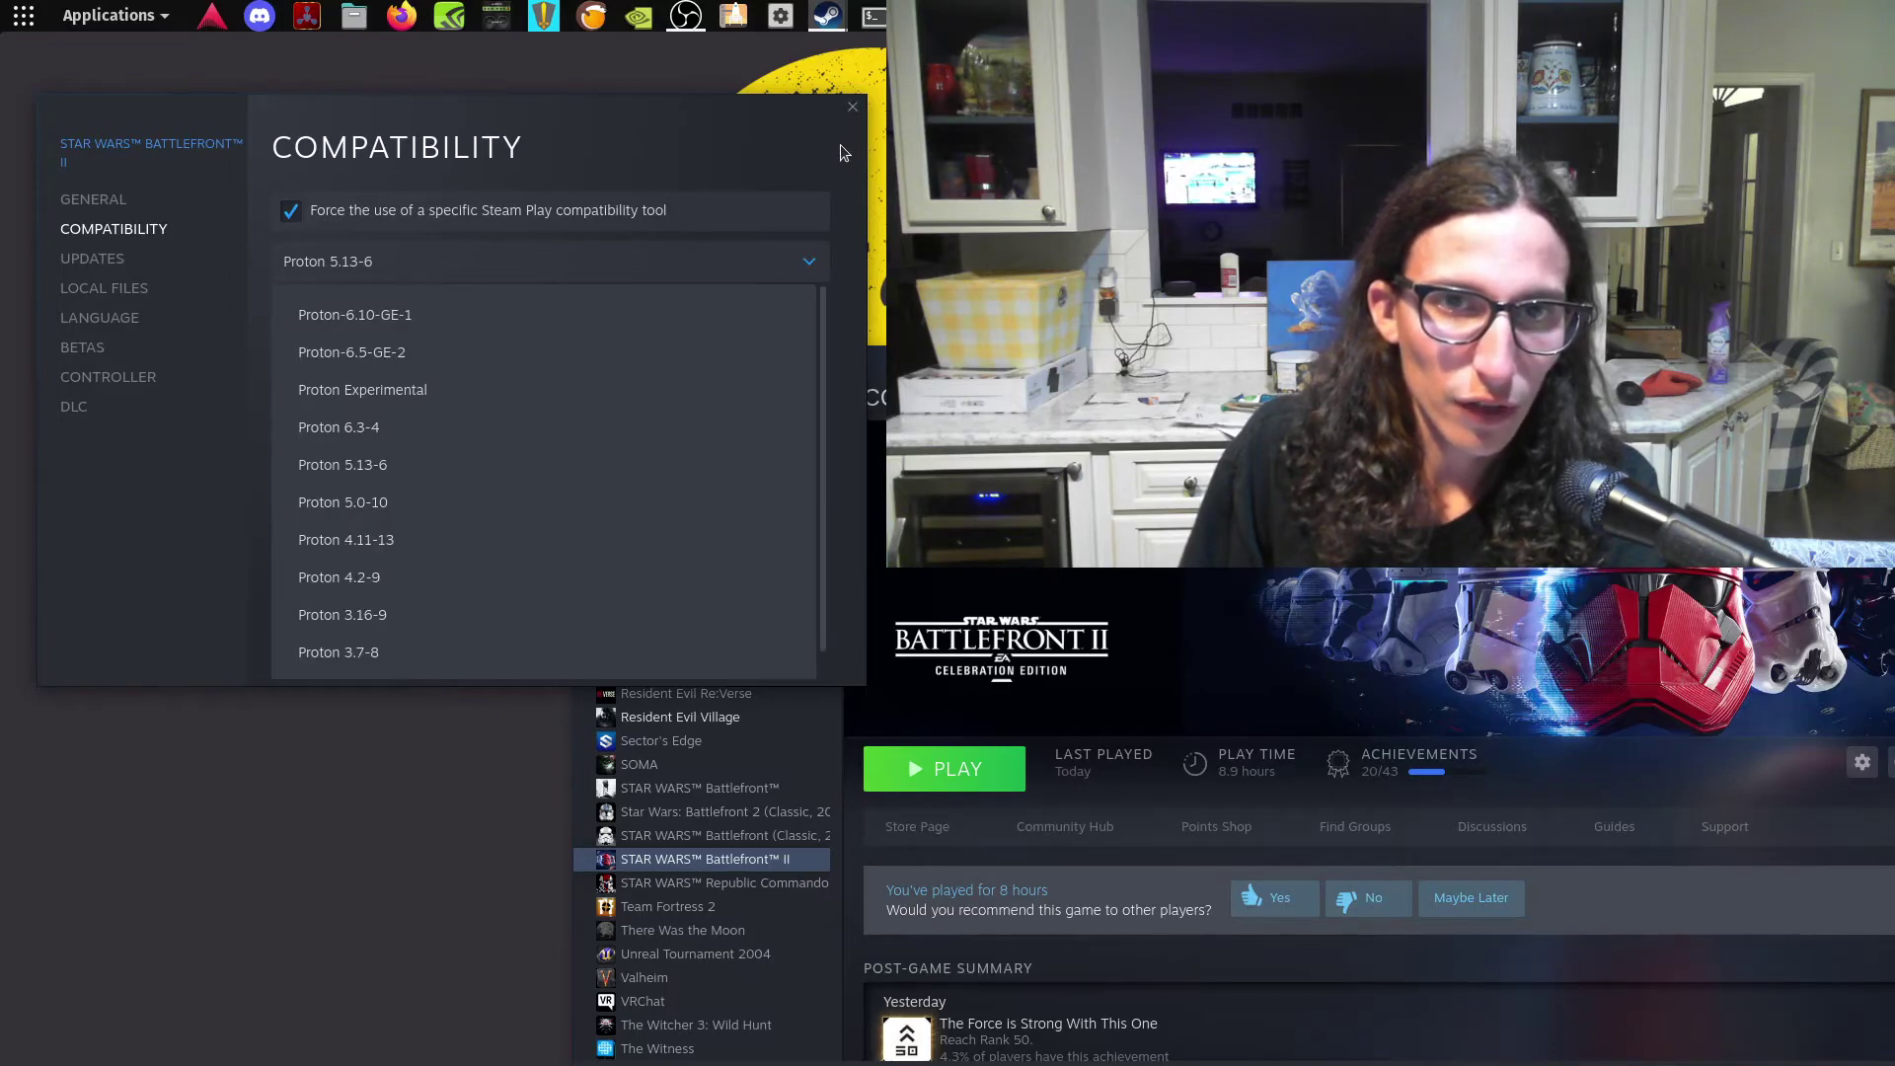
left_click(809, 266)
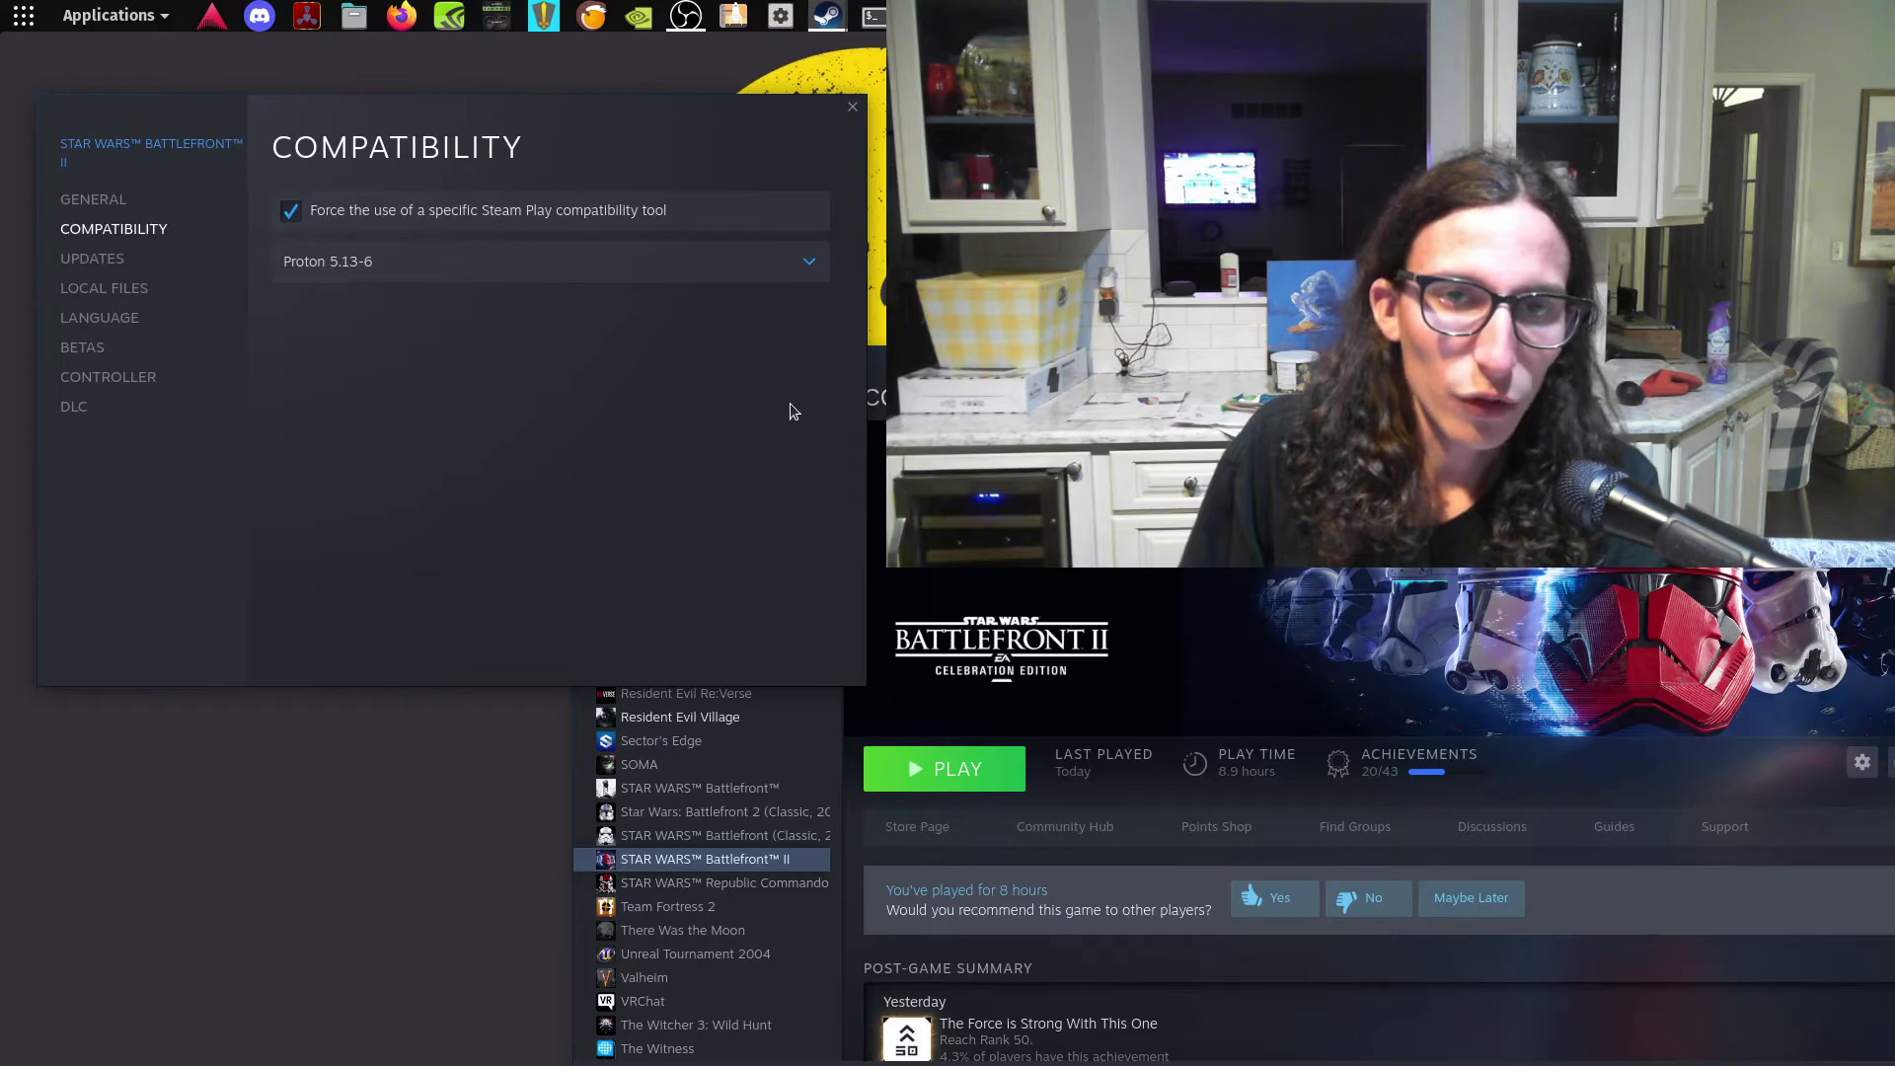
left_click(810, 264)
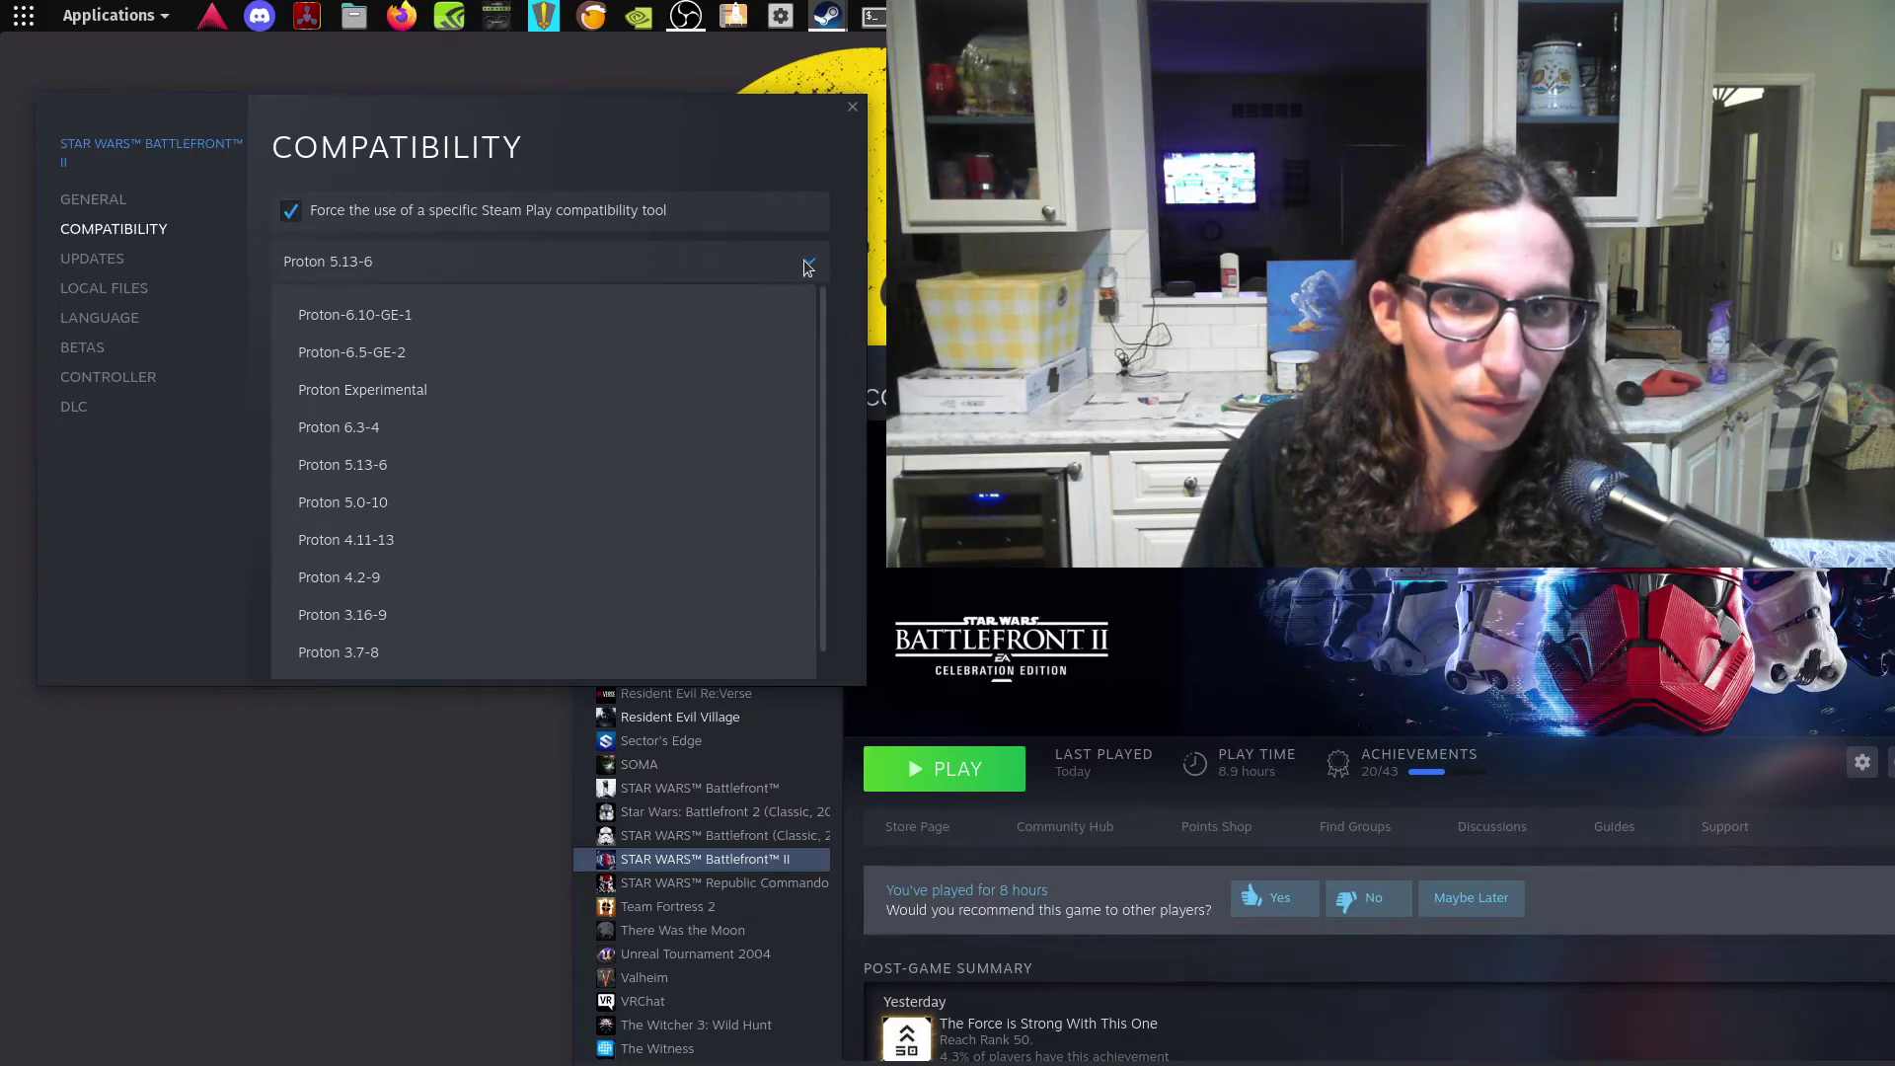
left_click(402, 466)
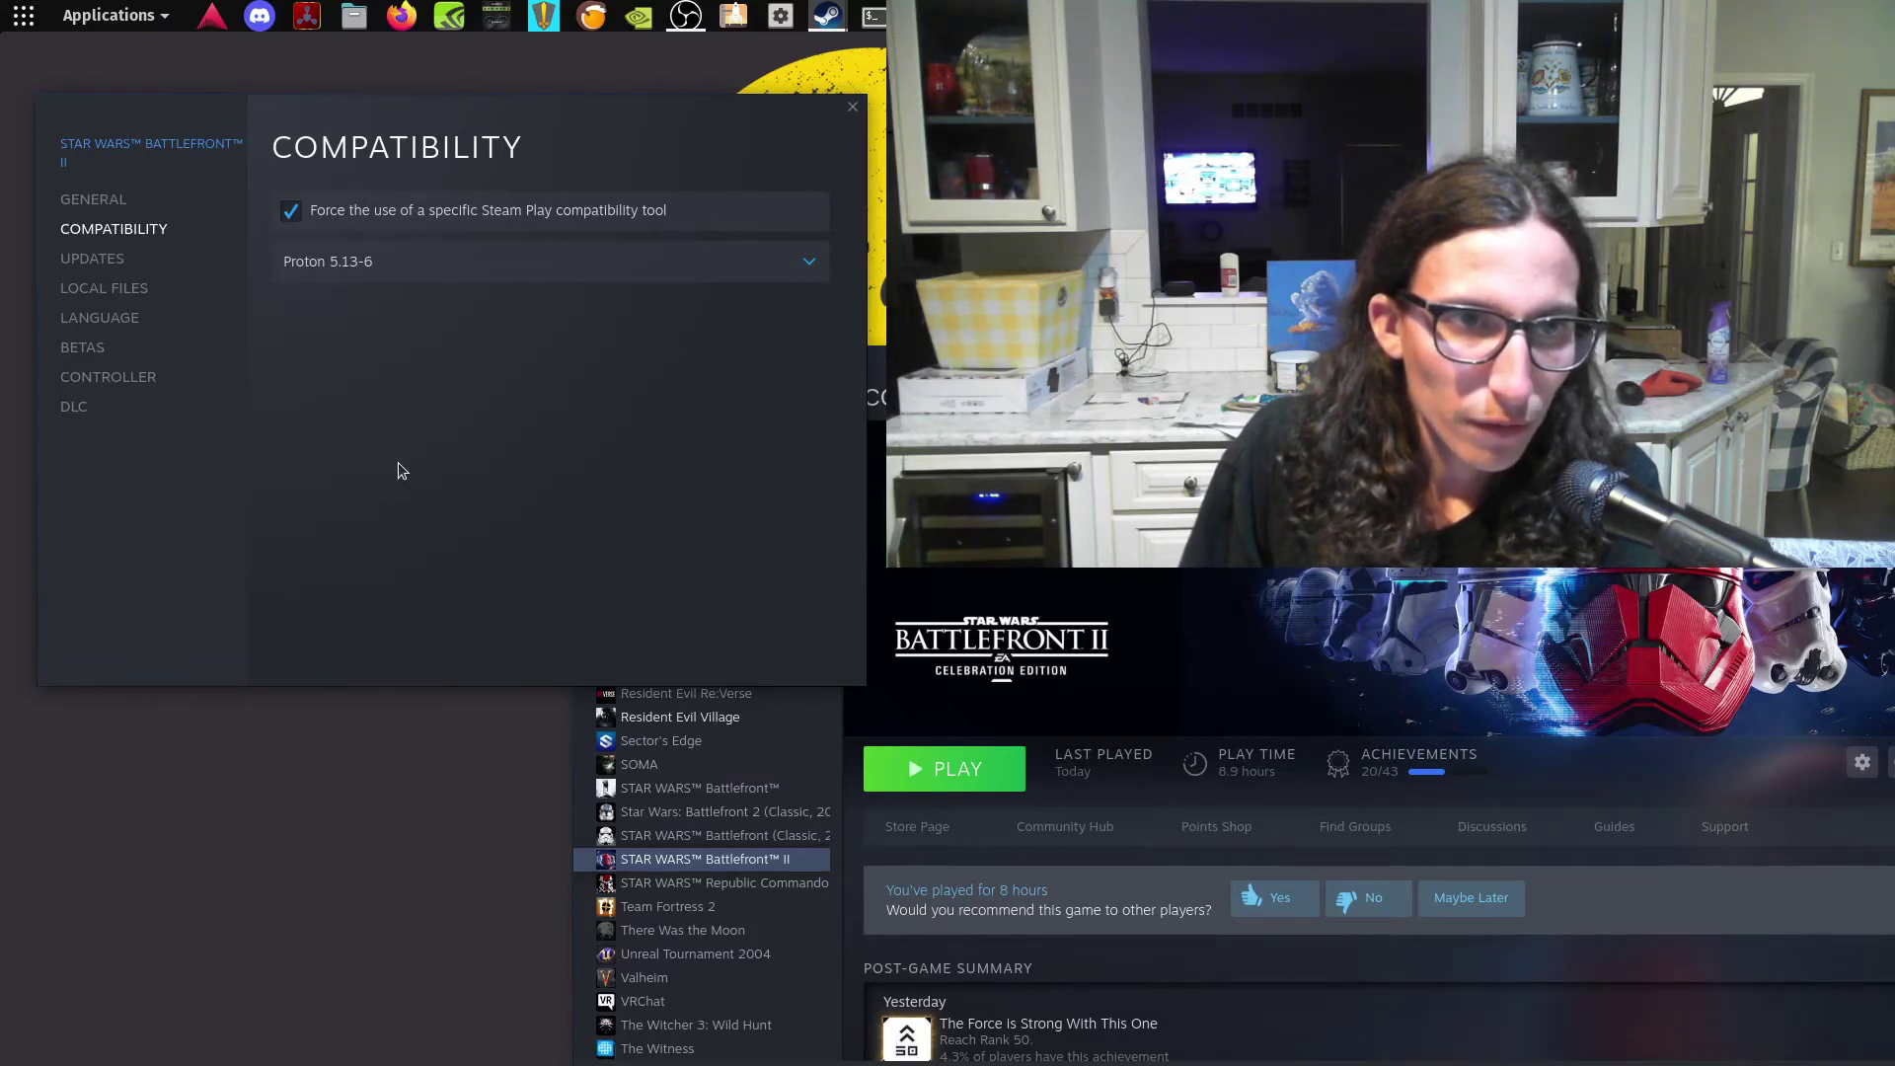
left_click(853, 106)
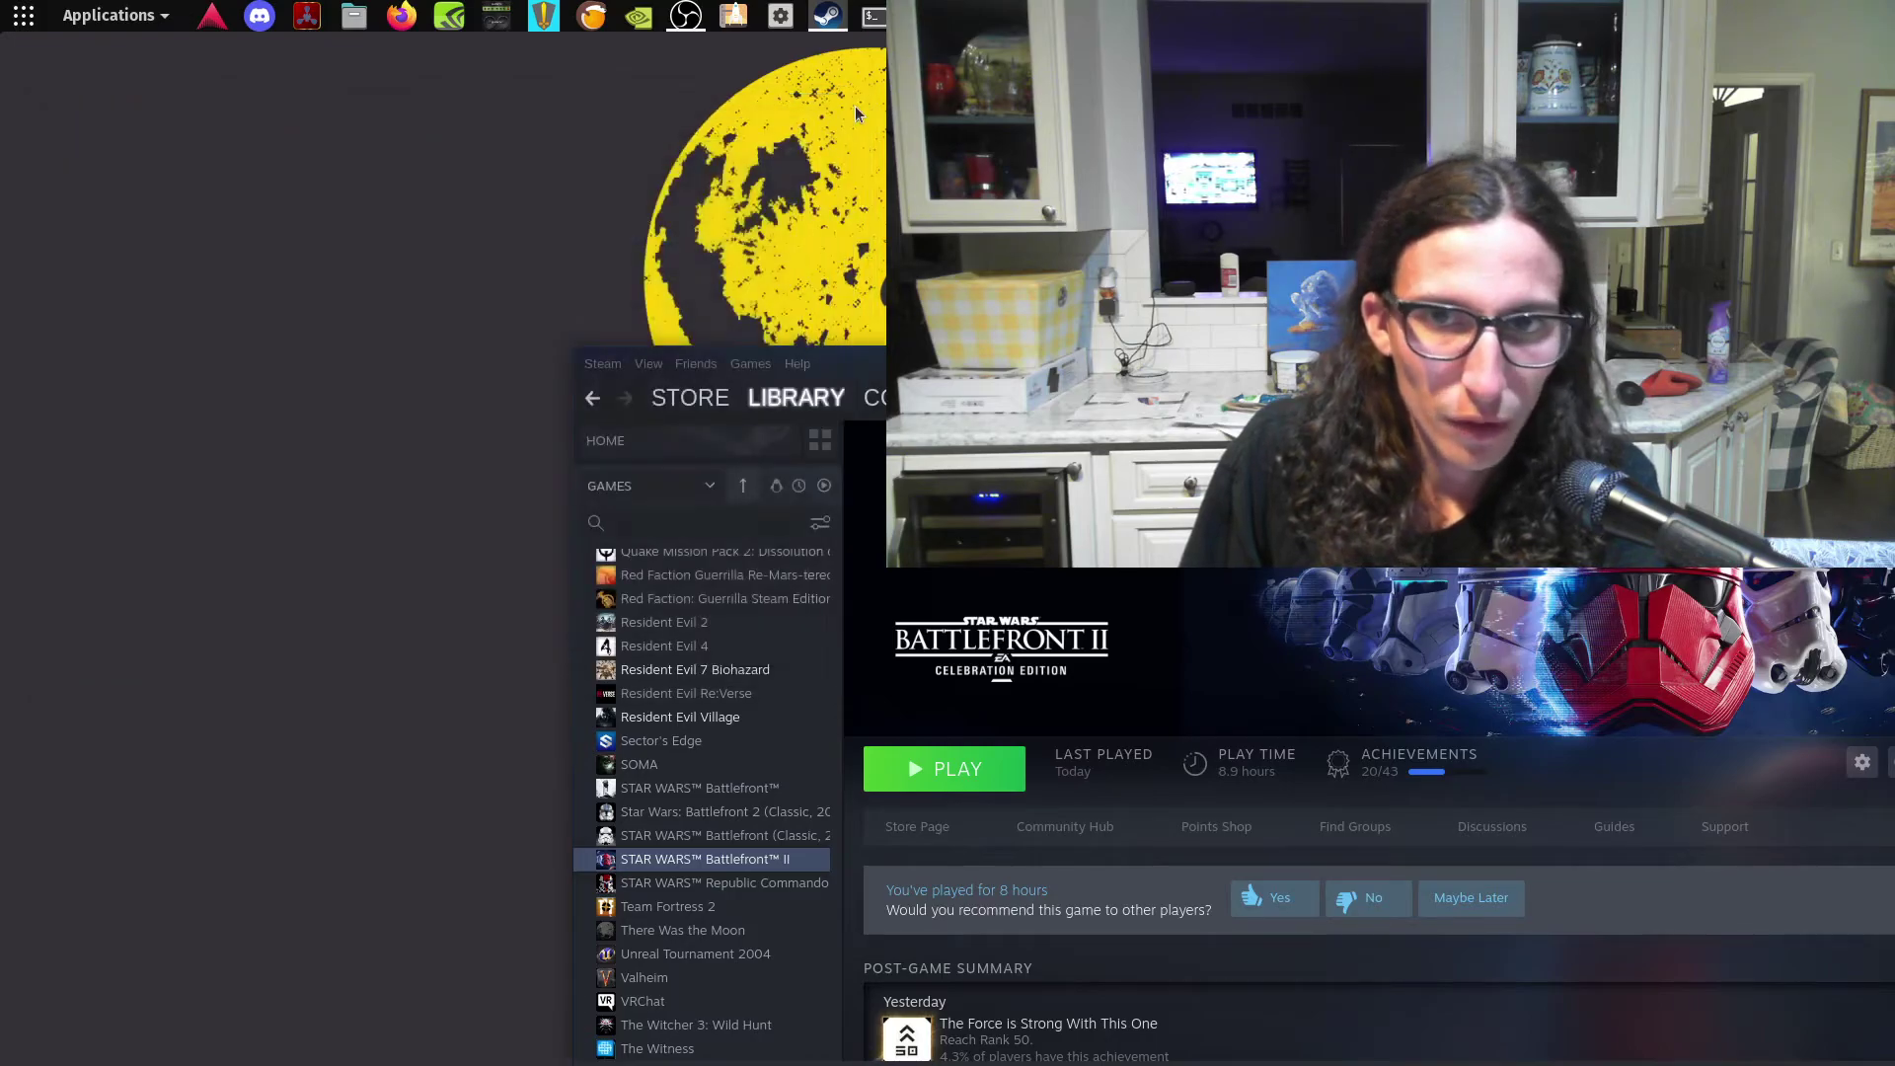
- Start Star Wars Battlefront II with PLAY on its Steam library page
left_click(1006, 768)
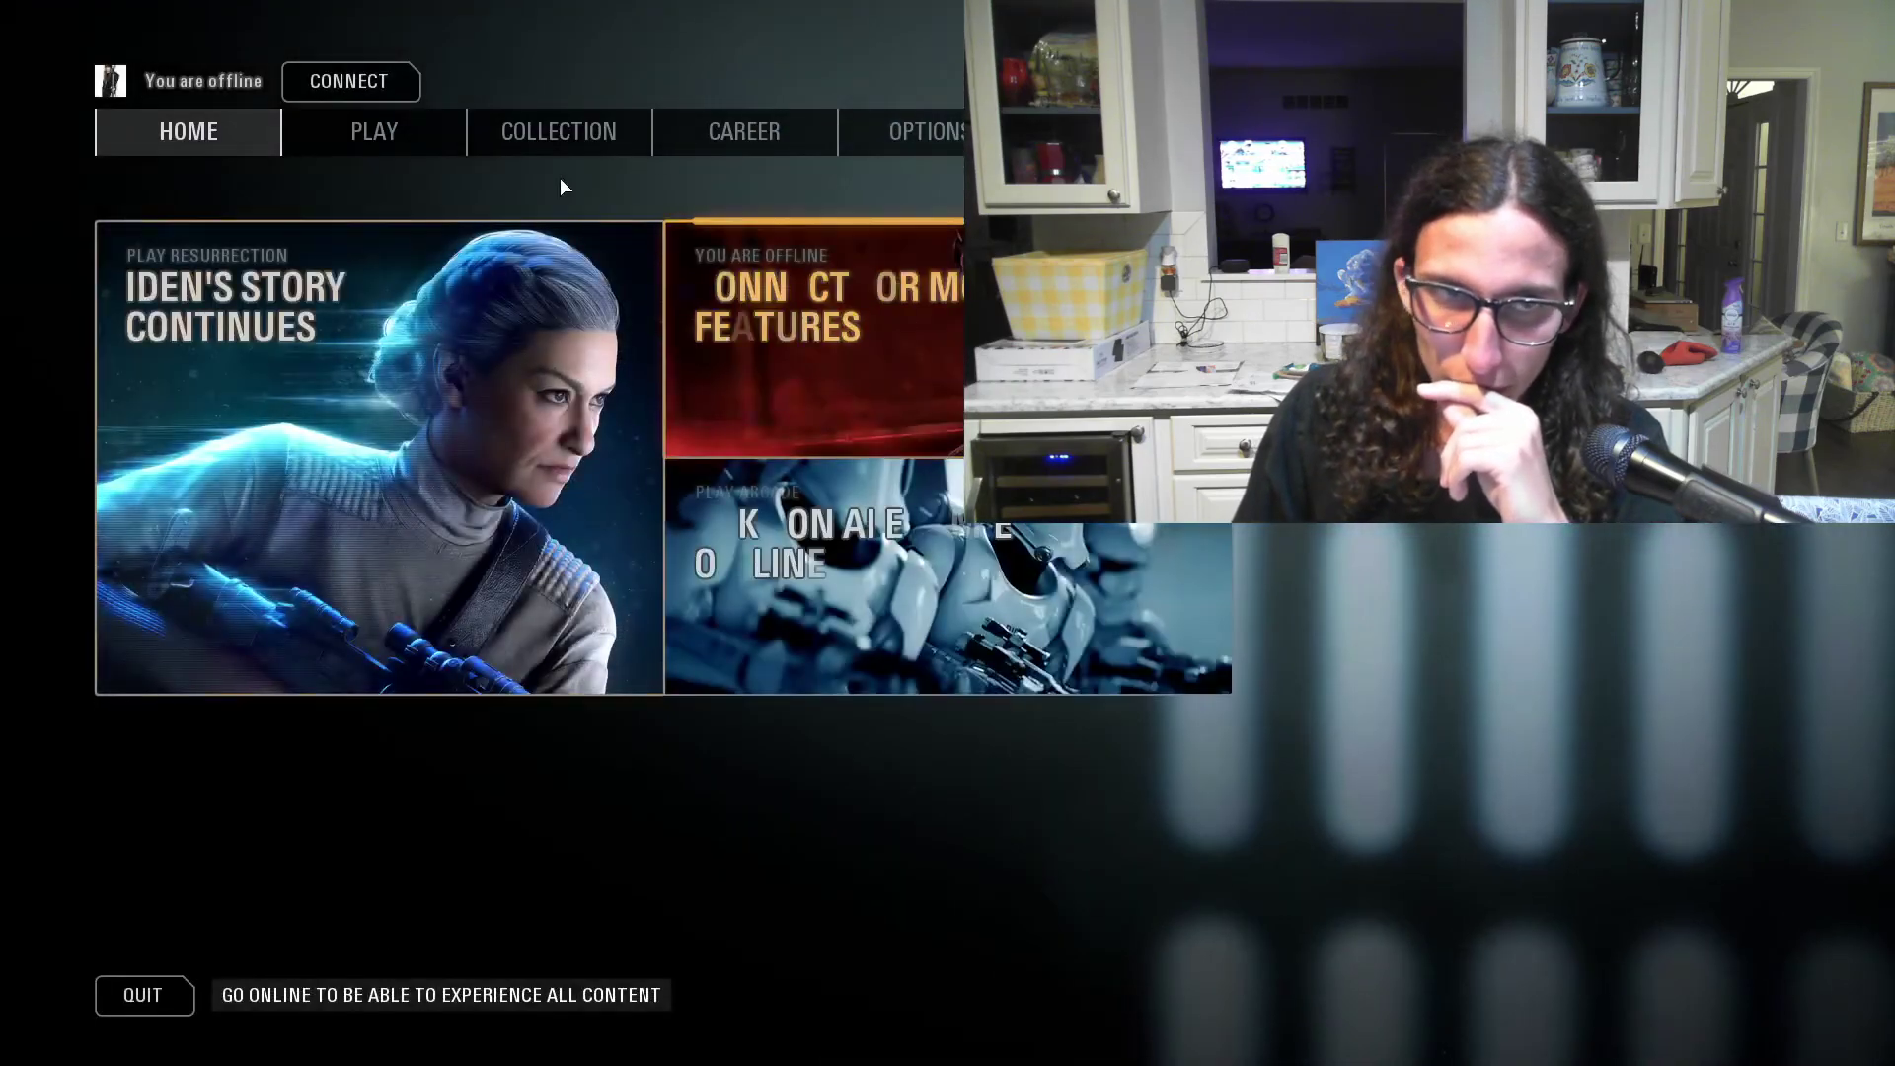
- Browse the Play, Collection, Career and Options pages, return Home, then quit and confirm
left_click(374, 131)
left_click(605, 131)
left_click(744, 131)
left_click(944, 130)
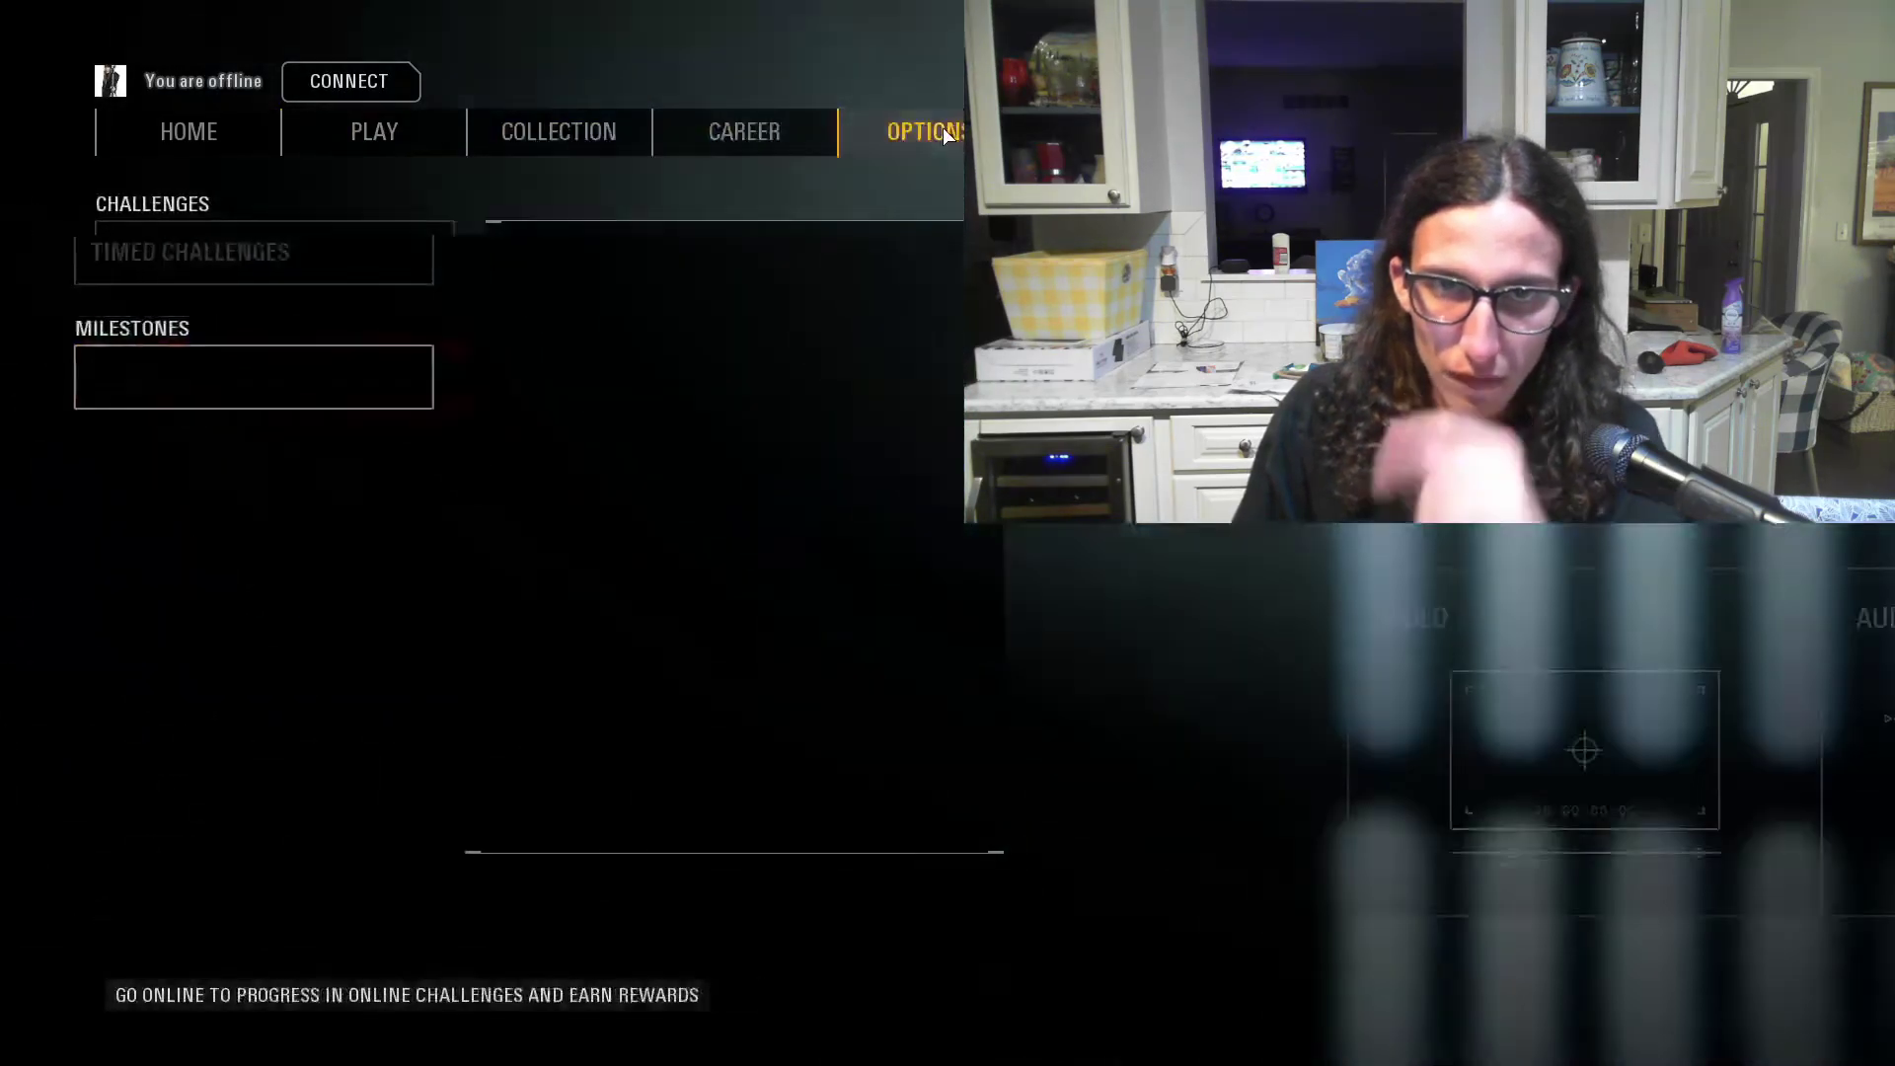
key("Escape")
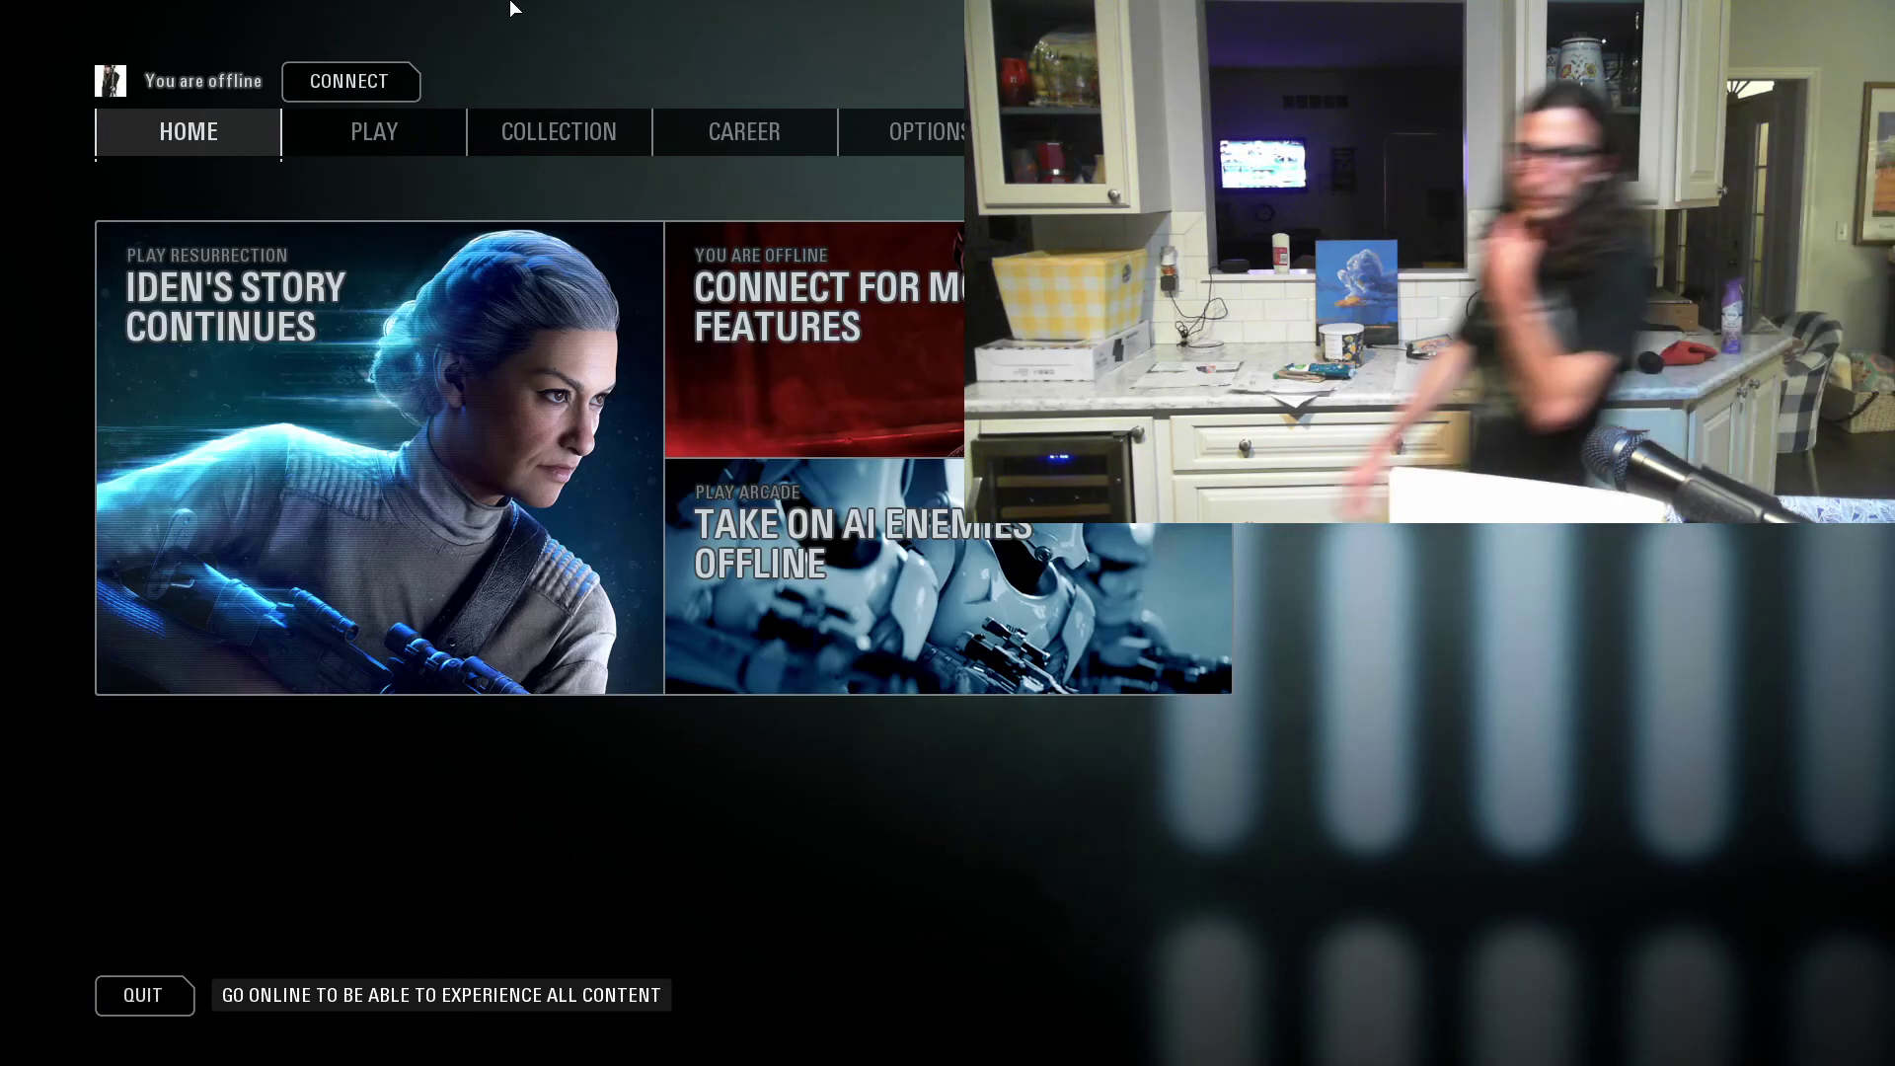
left_click(154, 997)
left_click(880, 659)
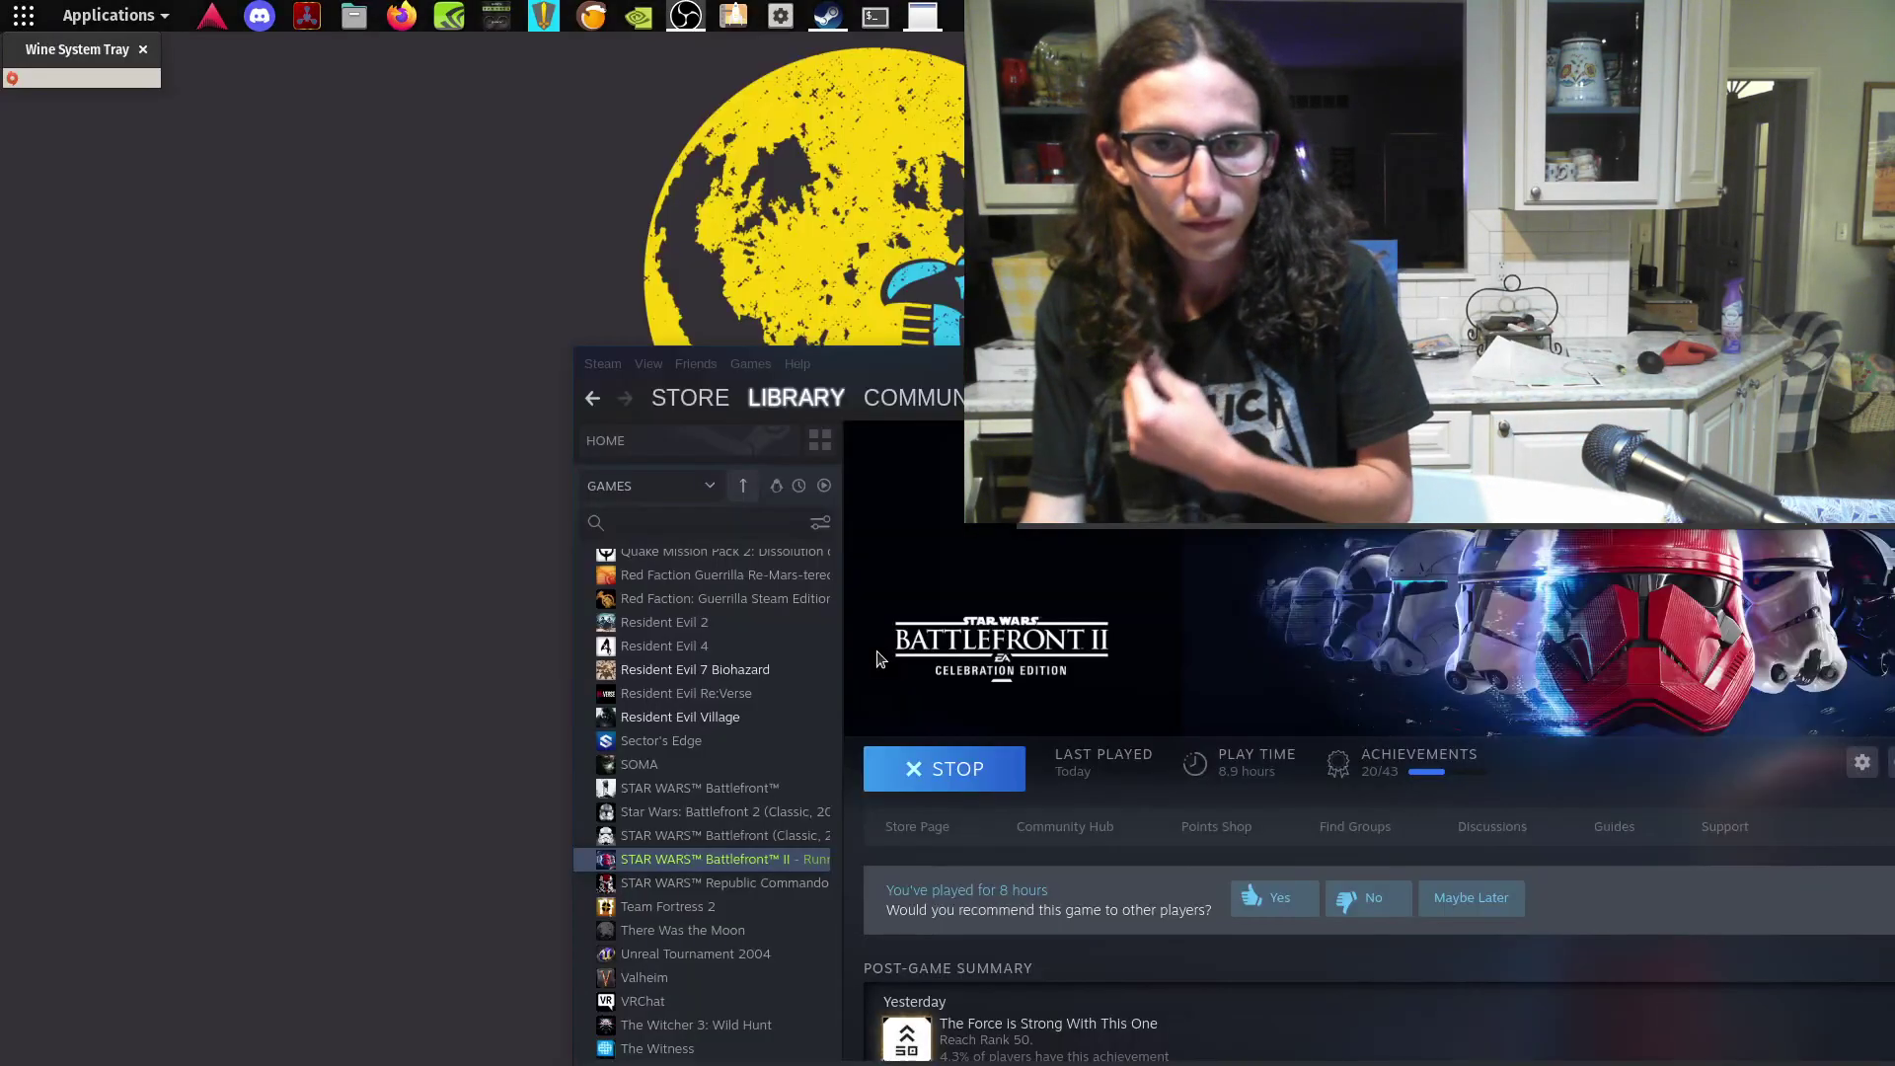